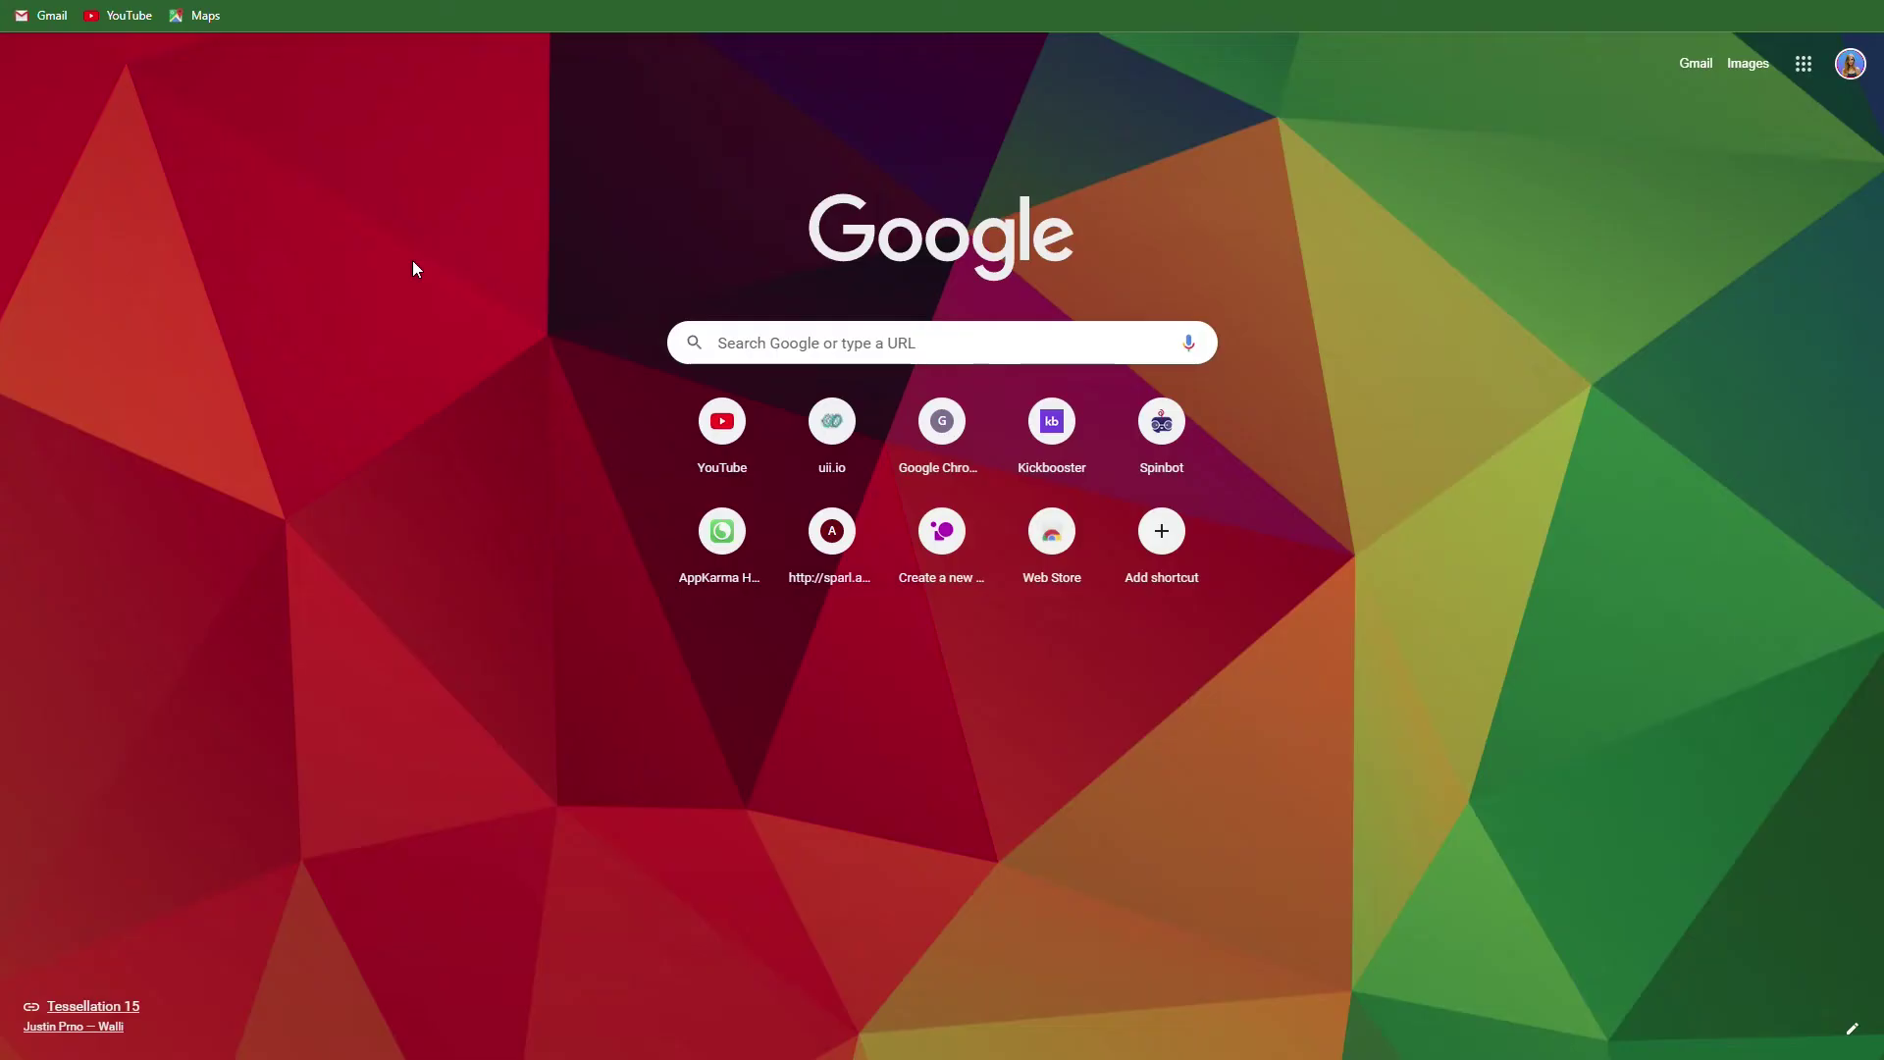
Run a Google search for "cute animals" and browse its image results
left_click(919, 343)
type("cute animals")
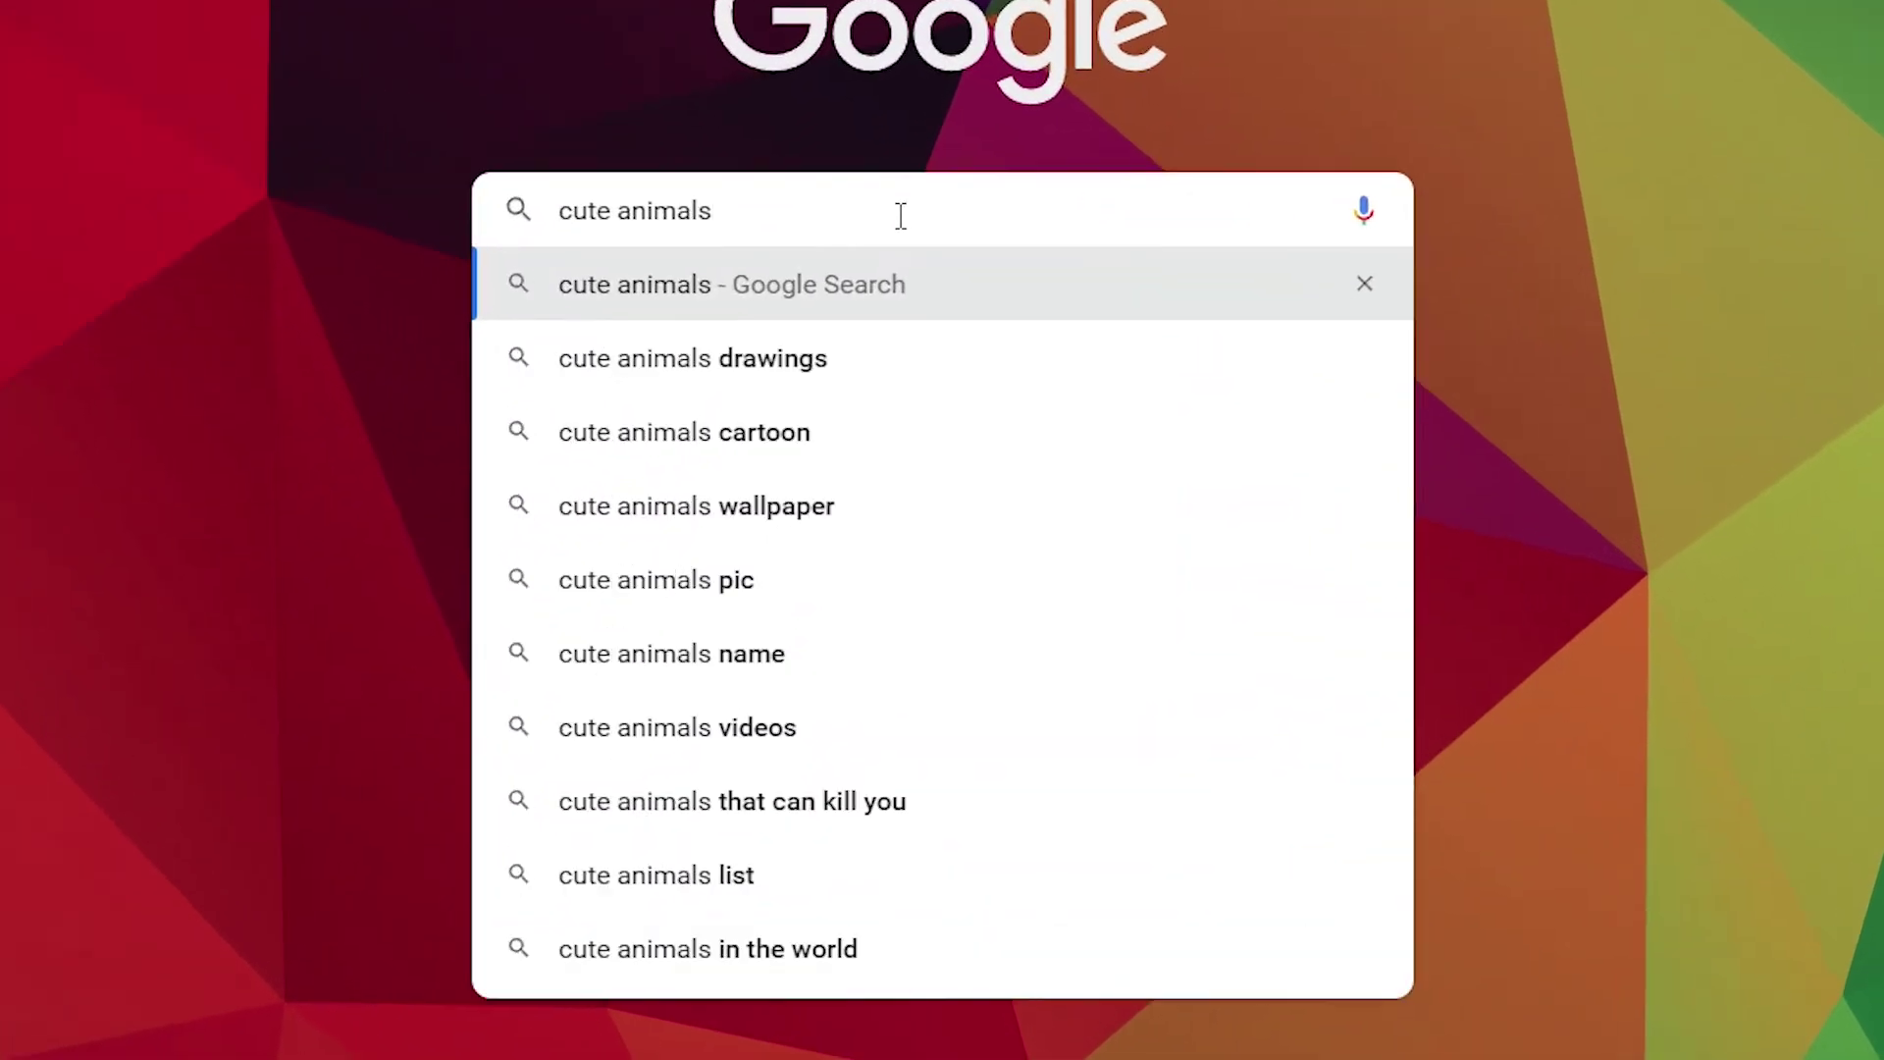
left_click(901, 287)
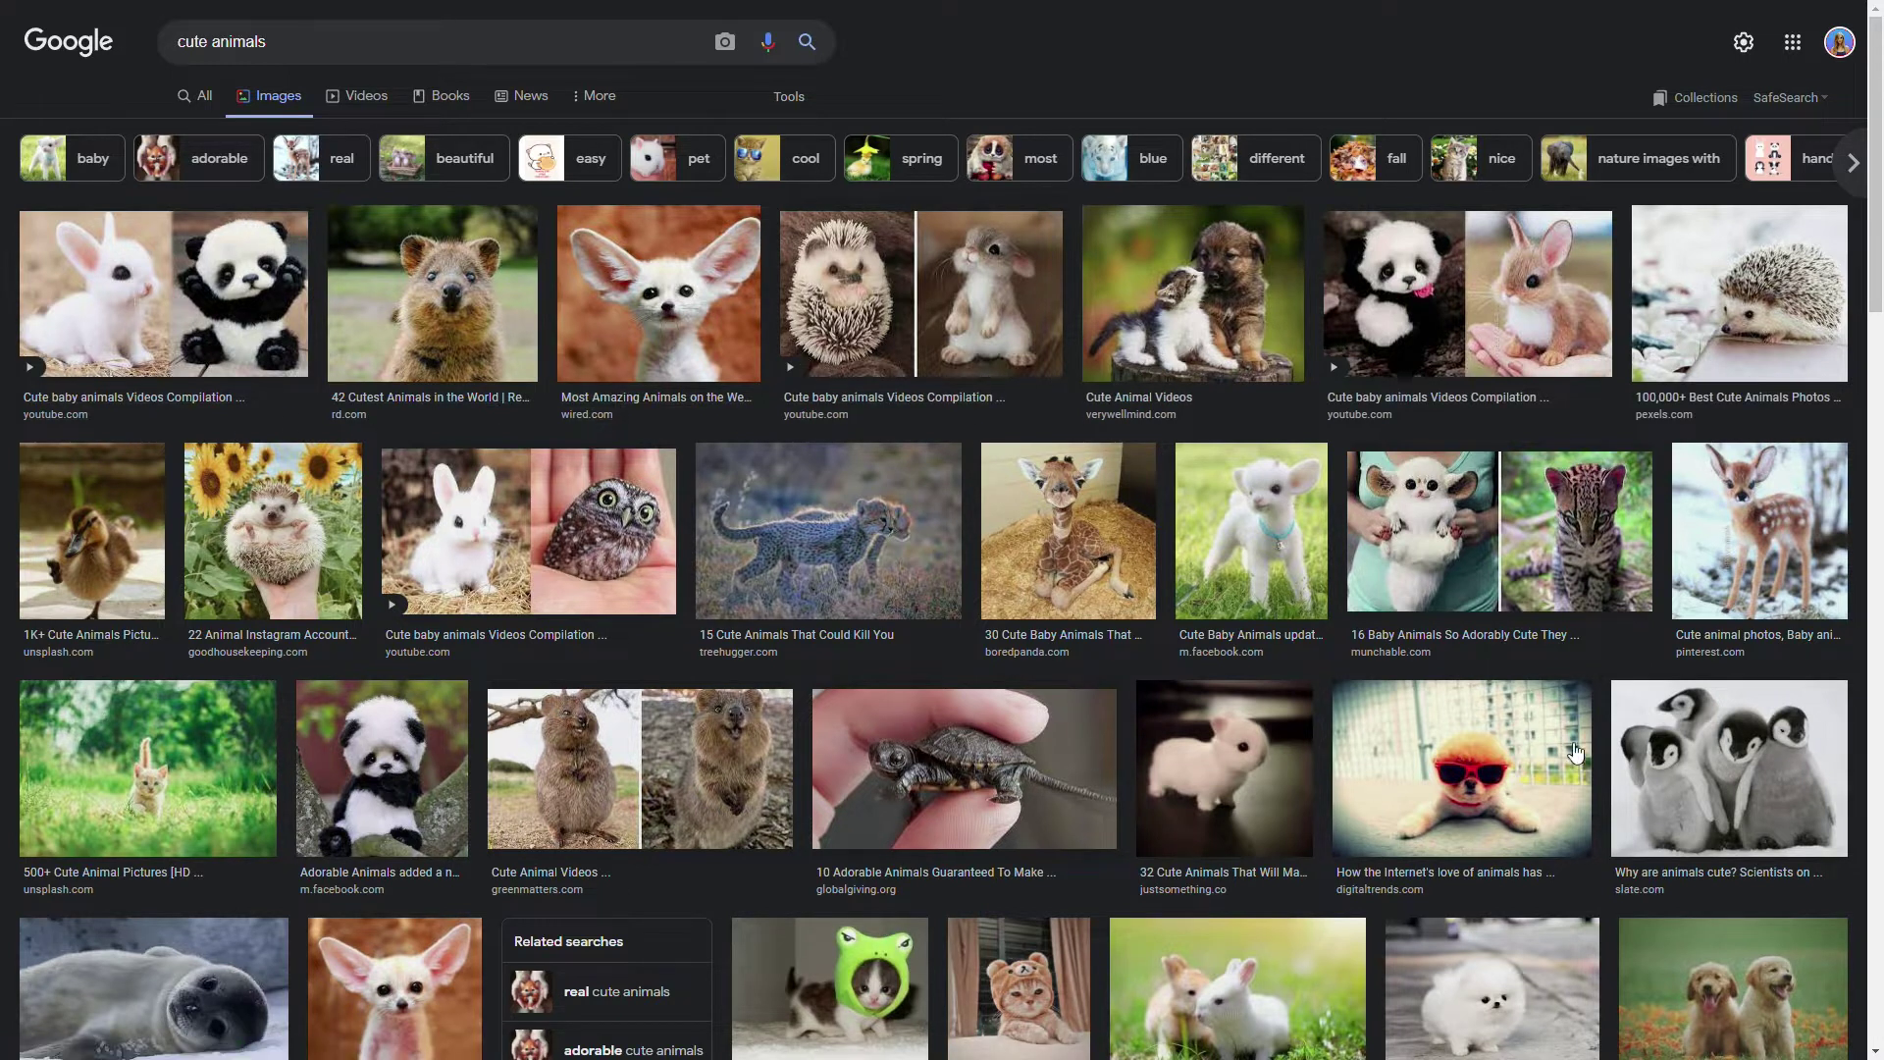
scroll(1738, 753, "down", 2)
scroll(1738, 753, "down", 1)
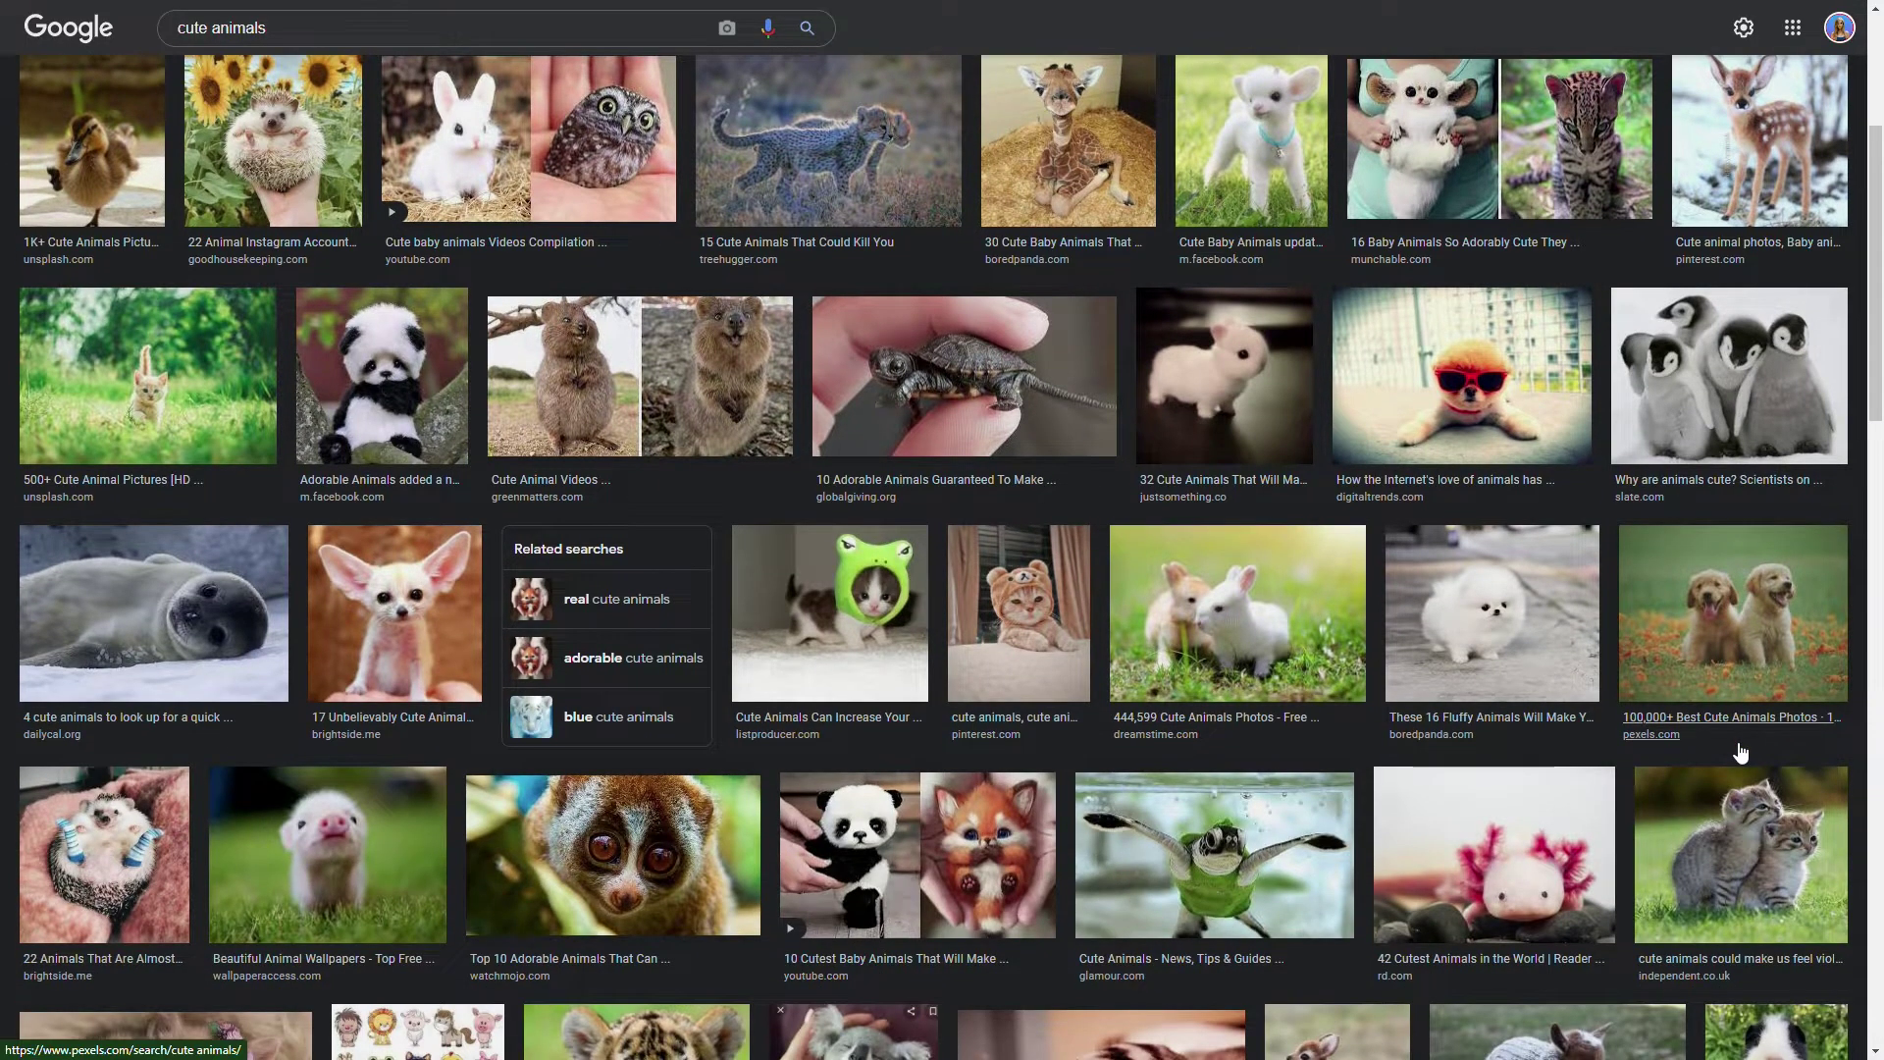
scroll(1738, 755, "down", 1)
scroll(1737, 751, "down", 1)
scroll(1739, 752, "down", 1)
scroll(1738, 752, "down", 1)
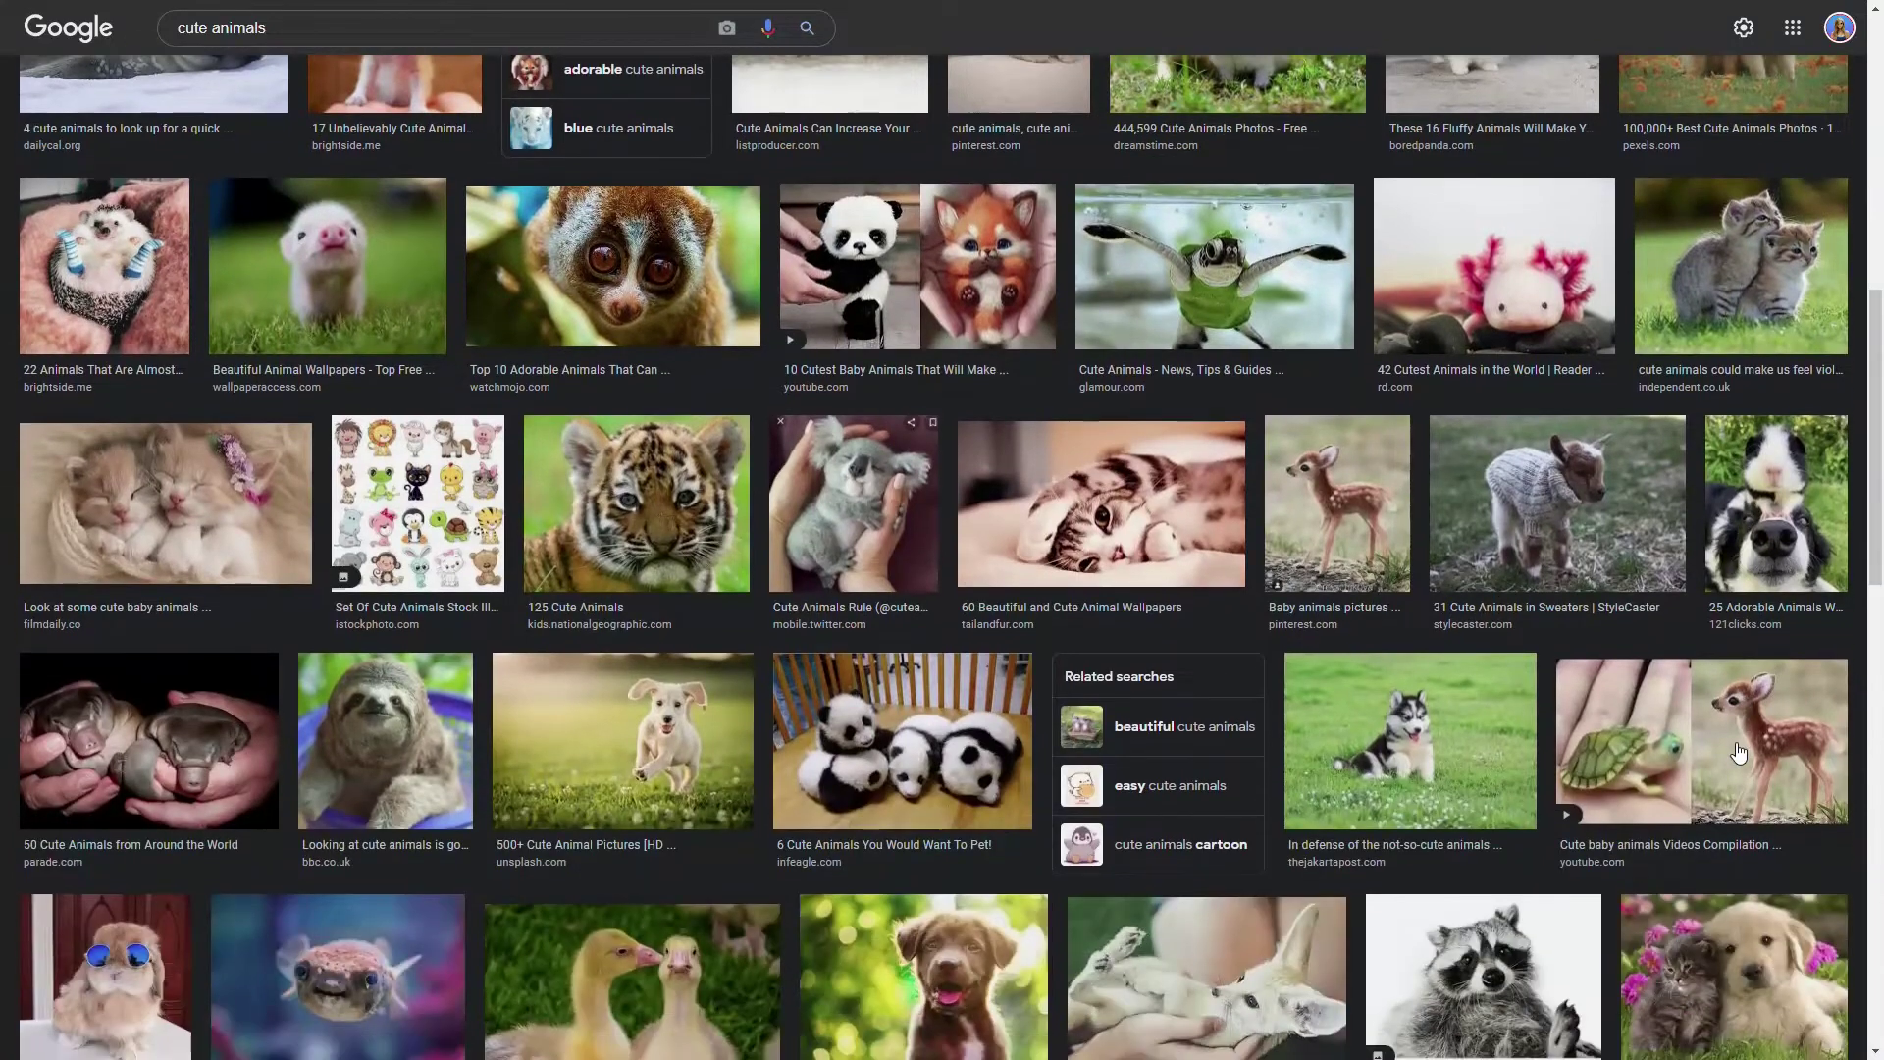
scroll(1739, 751, "down", 2)
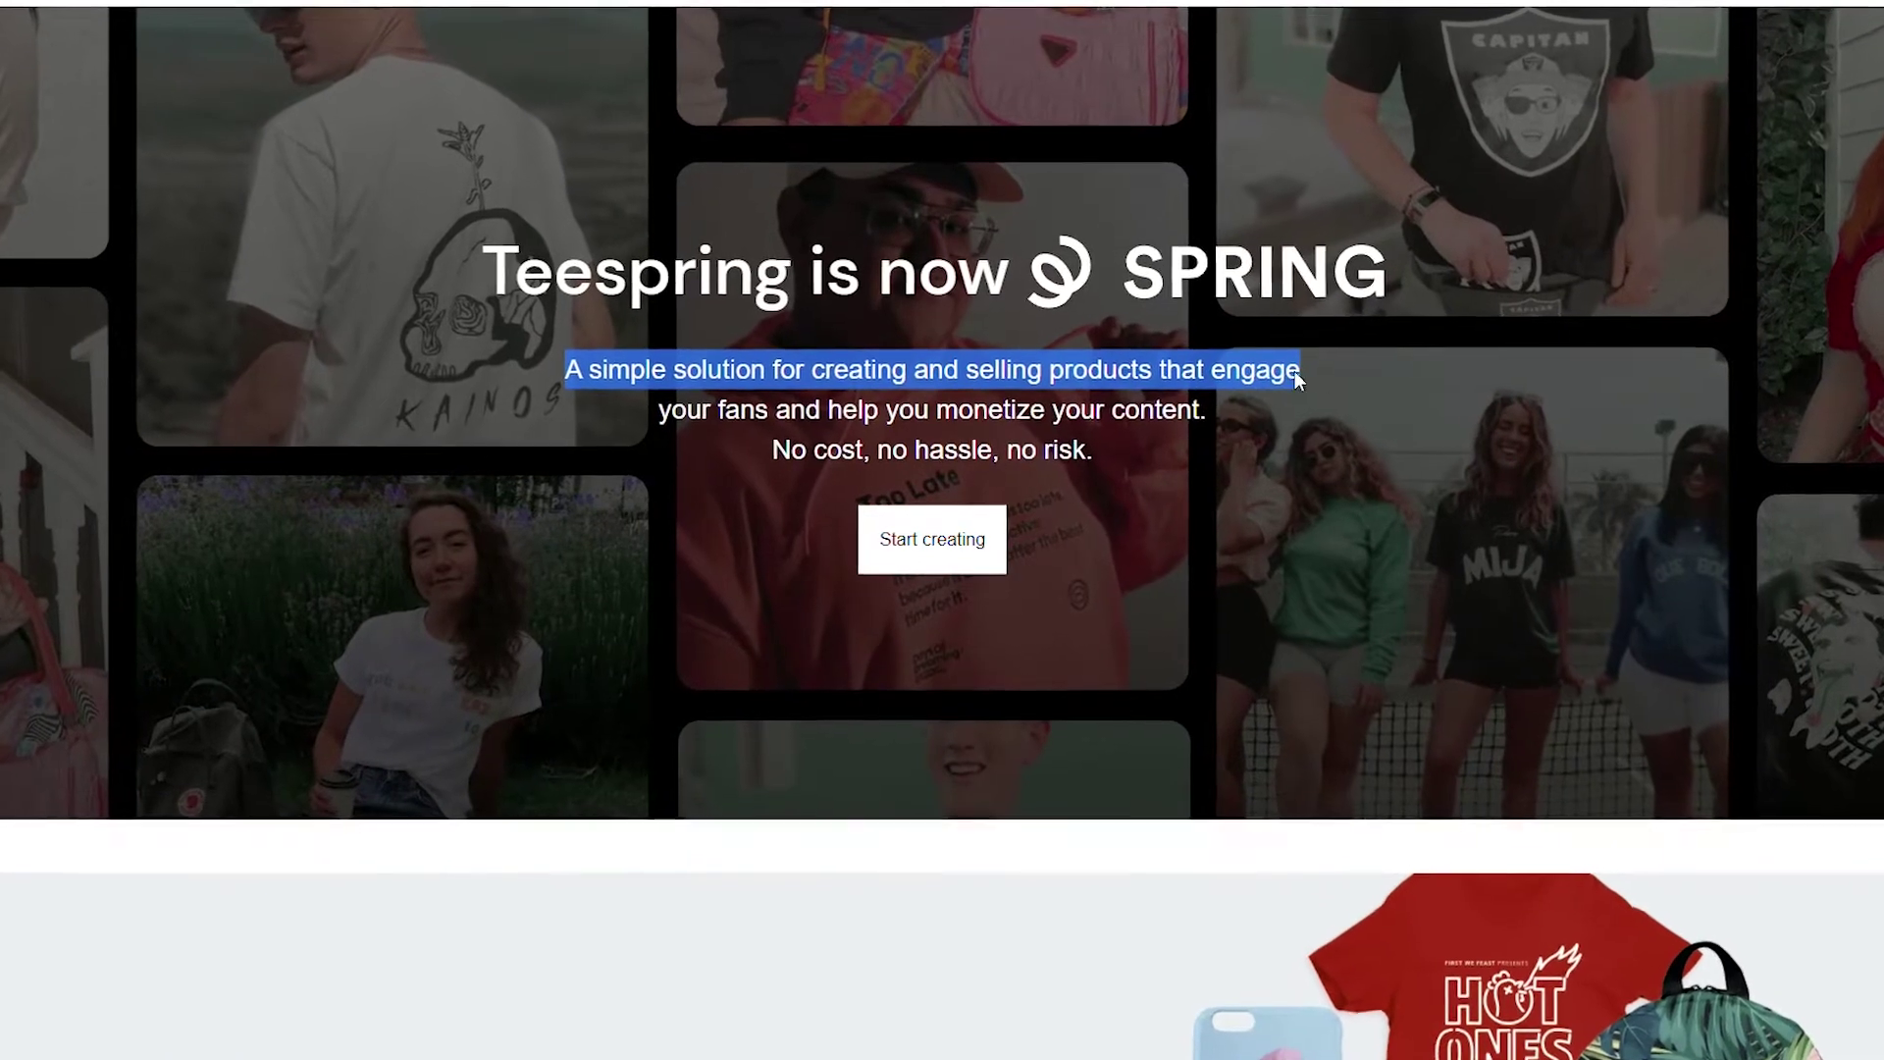
left_click_drag(643, 406, 1207, 407)
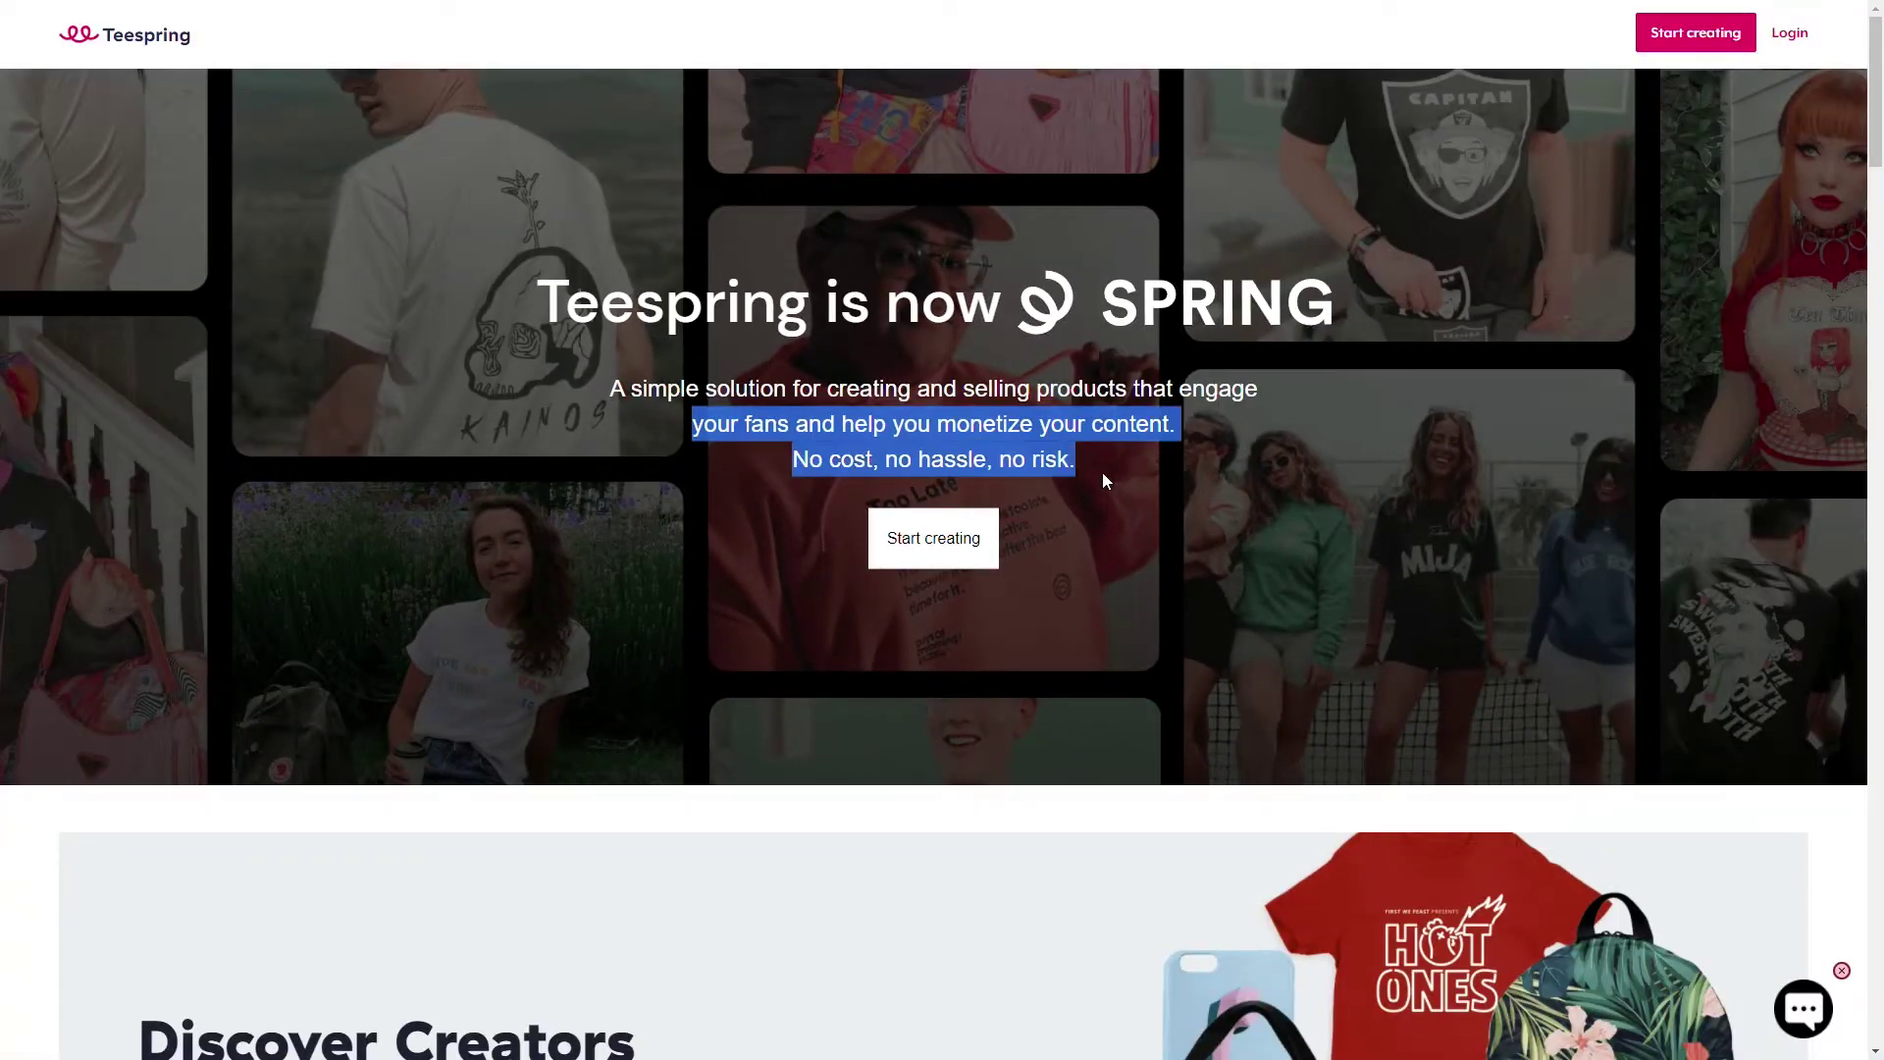
scroll(1103, 472, "down", 2)
scroll(1103, 473, "down", 1)
scroll(1103, 473, "down", 1)
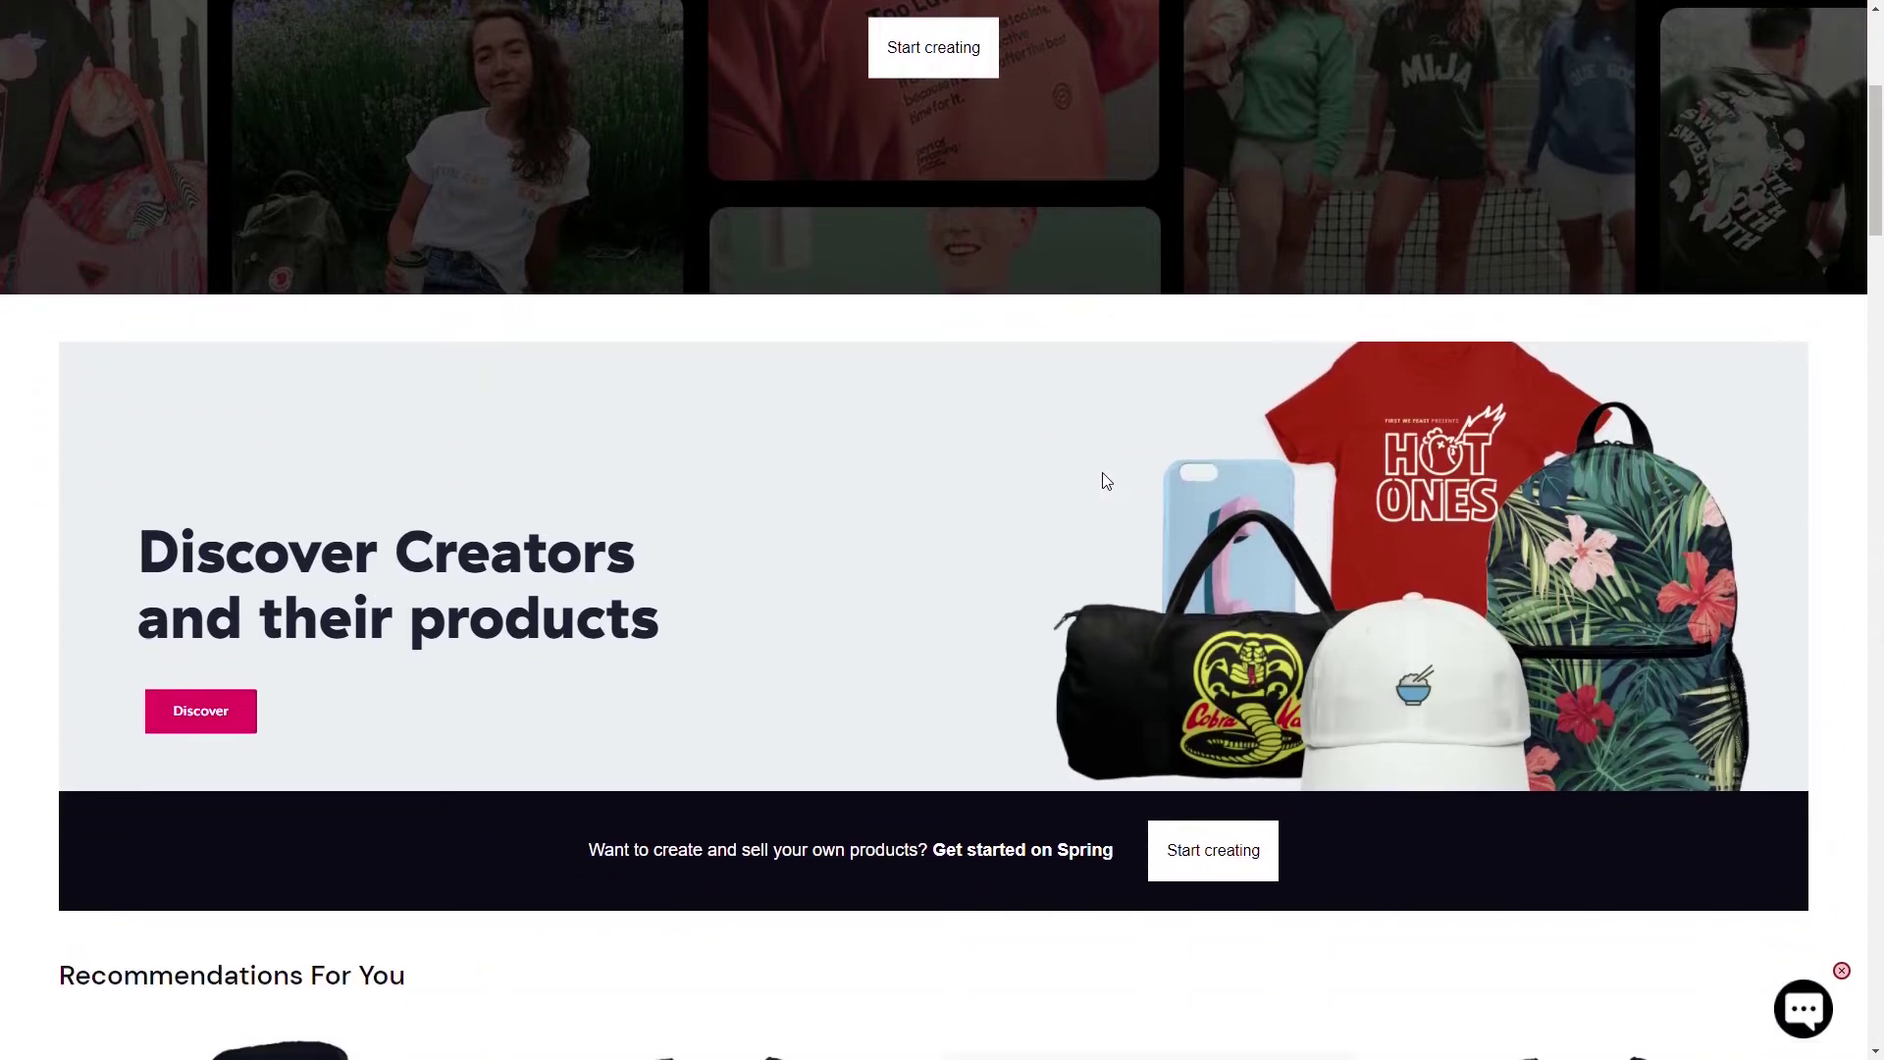
scroll(1101, 473, "down", 2)
scroll(1102, 473, "down", 2)
scroll(1101, 472, "down", 1)
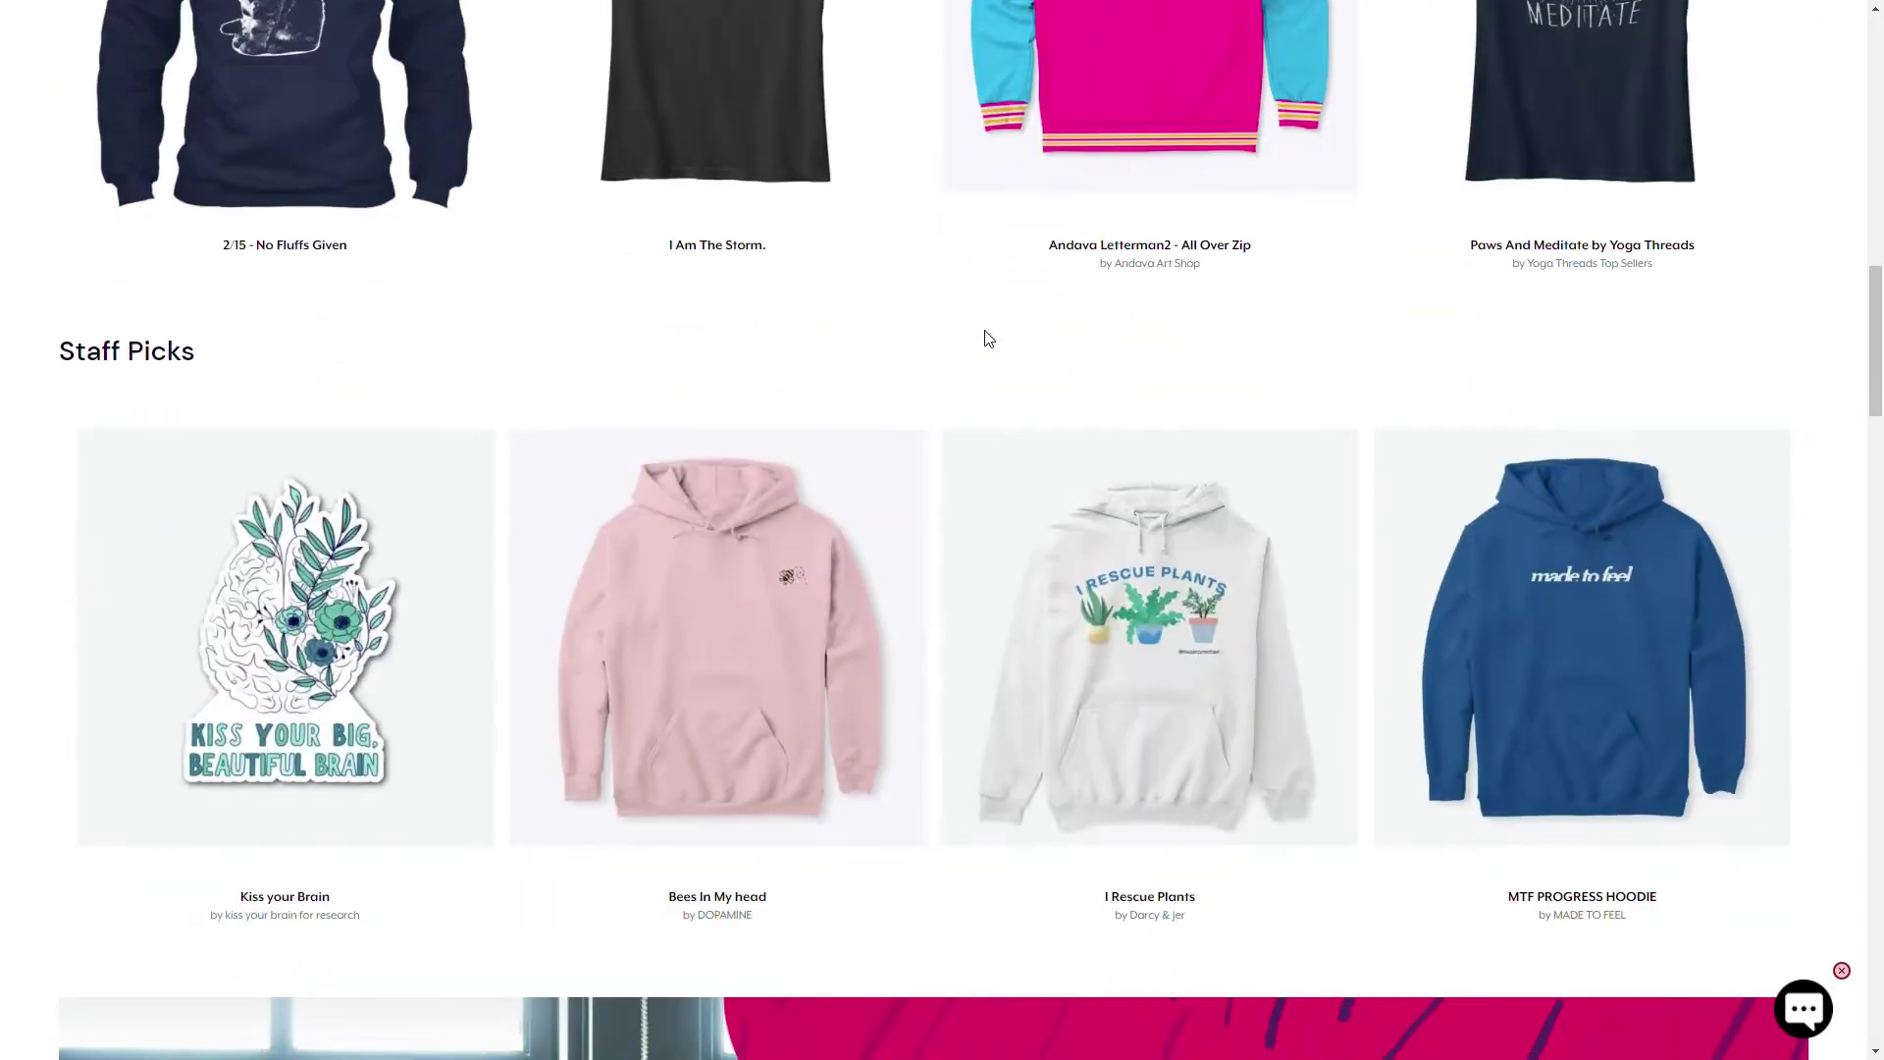
scroll(986, 339, "down", 3)
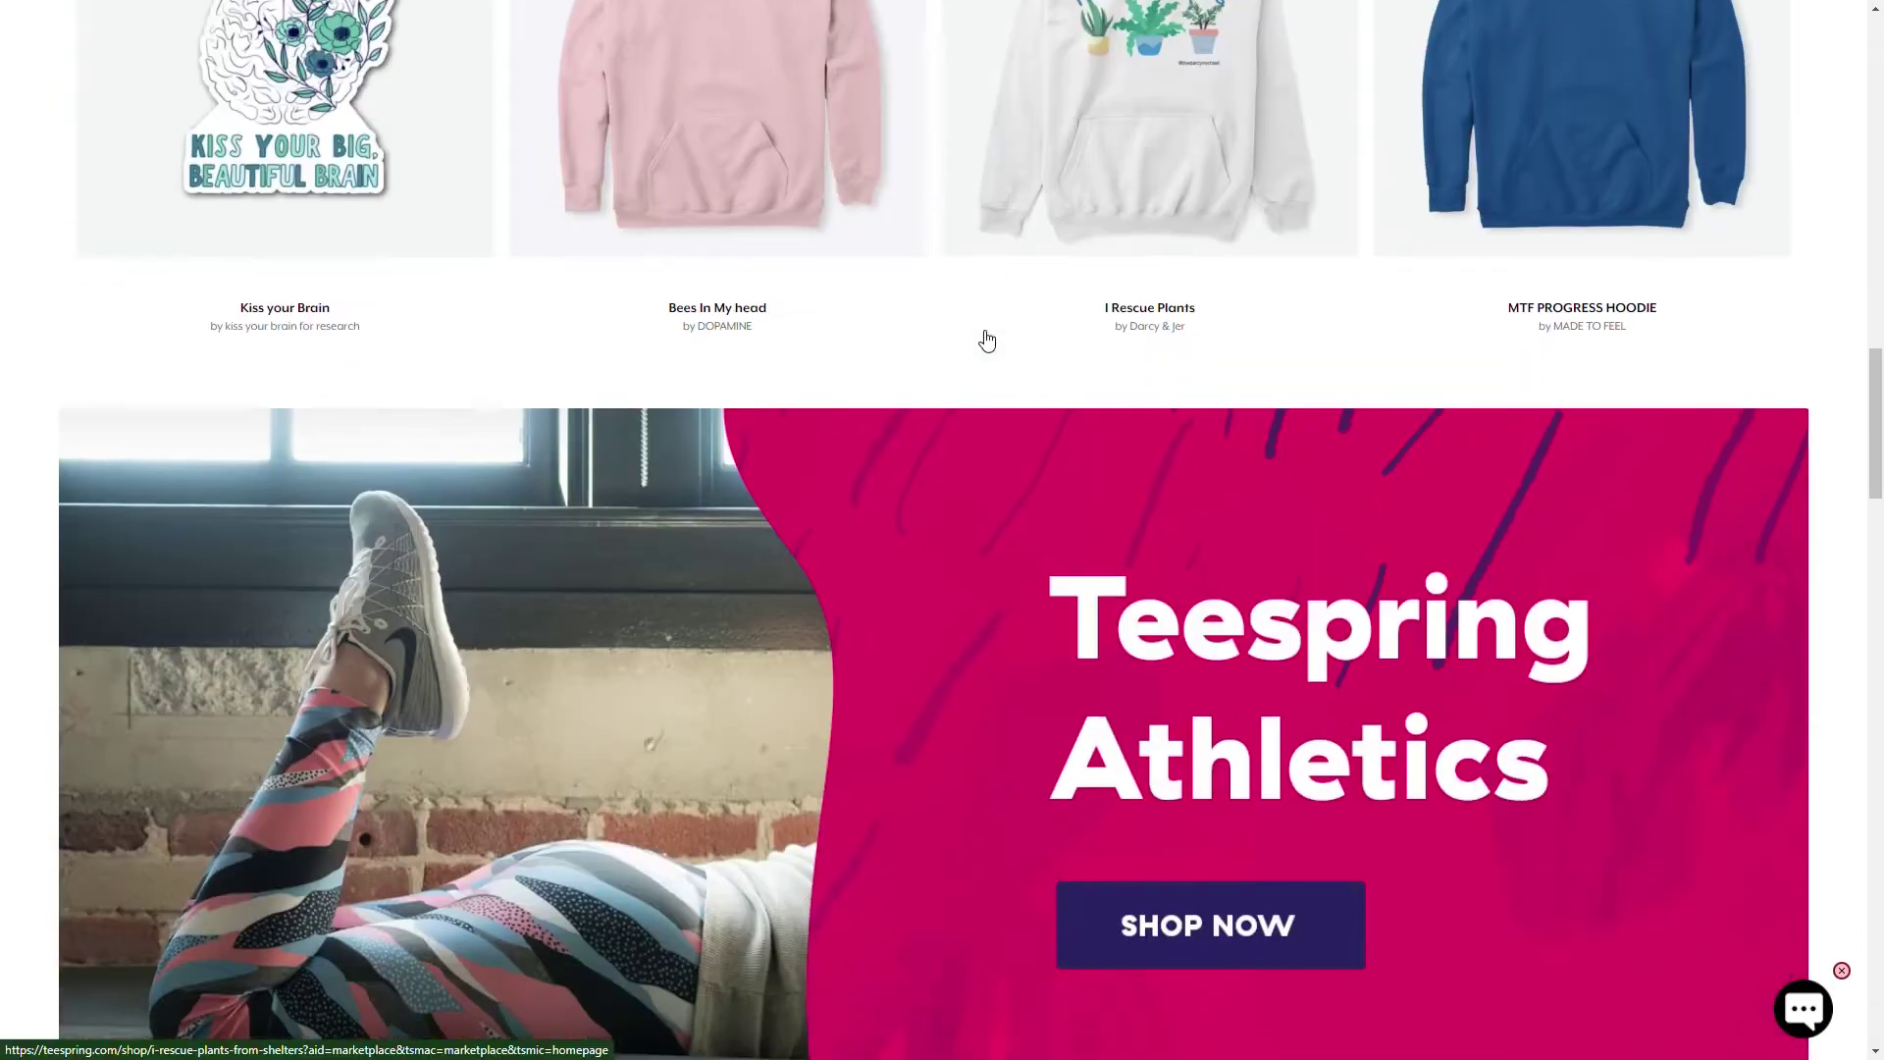
scroll(986, 338, "down", 3)
scroll(986, 340, "down", 3)
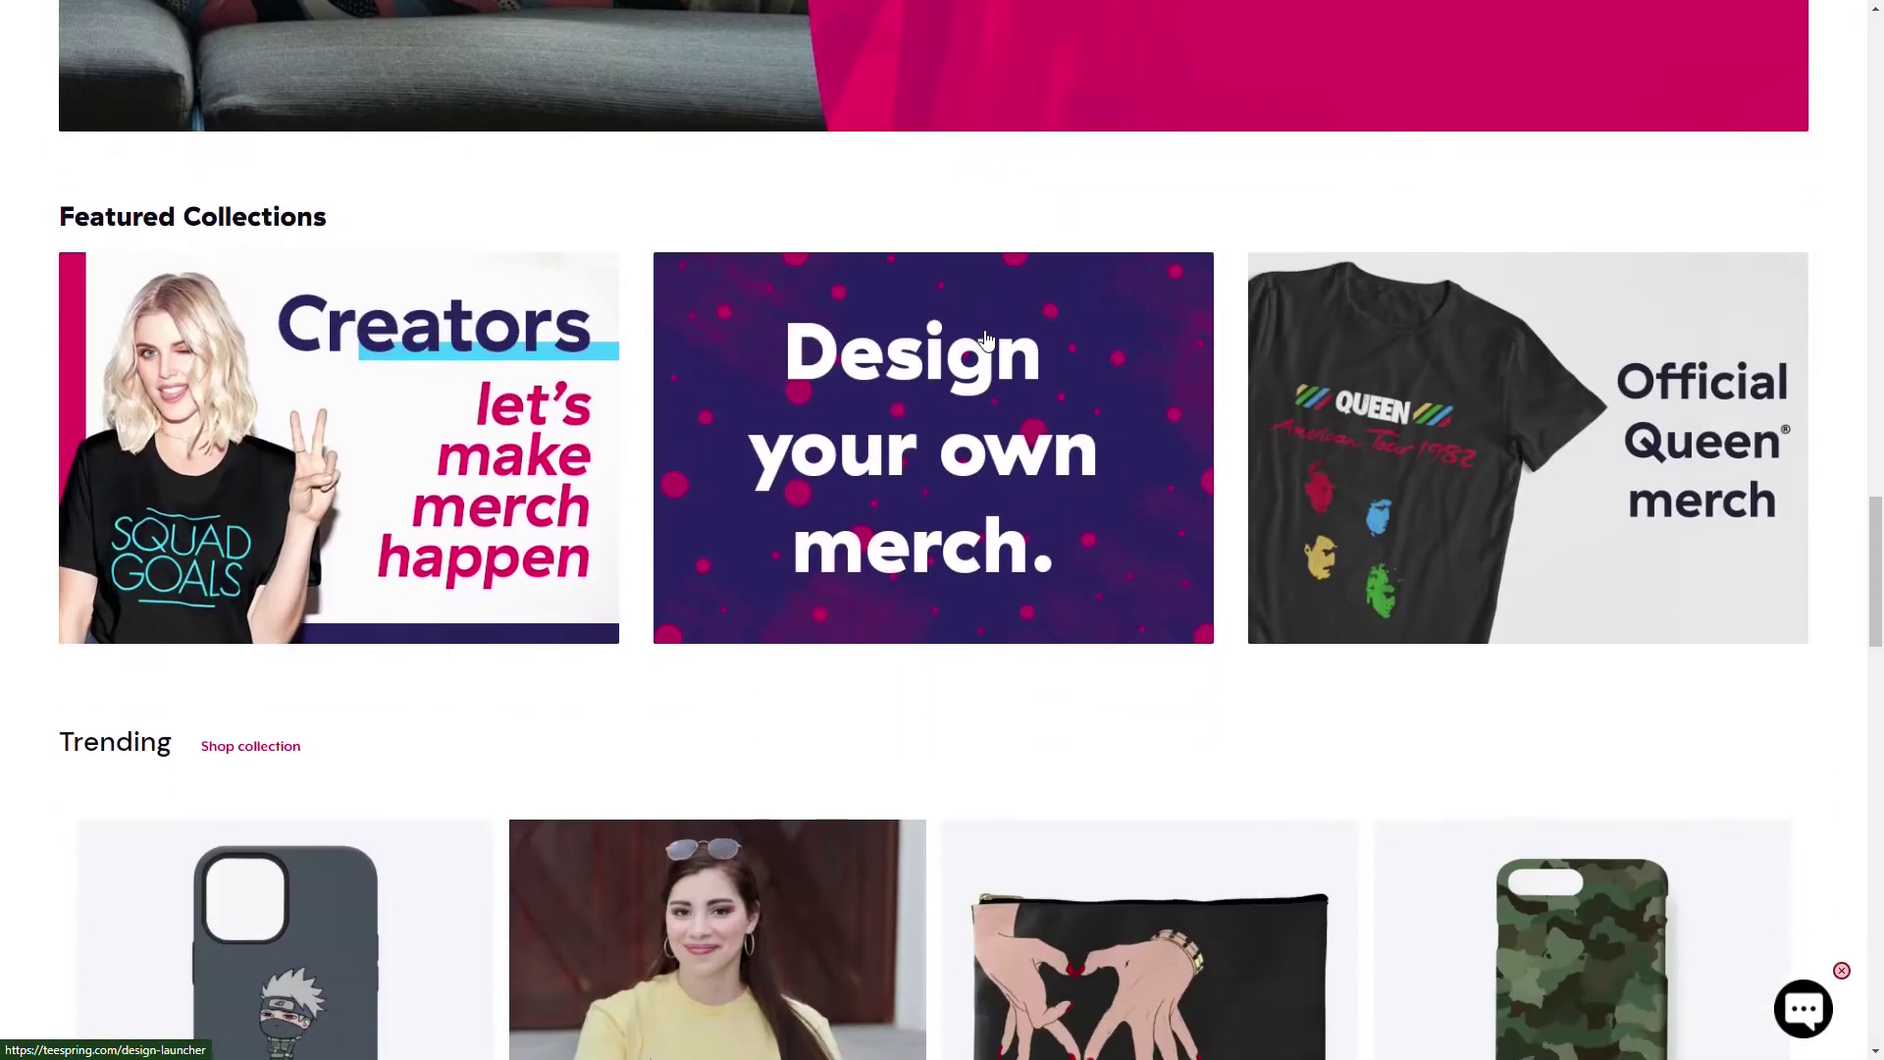
scroll(986, 340, "down", 3)
scroll(986, 339, "down", 4)
scroll(987, 338, "down", 4)
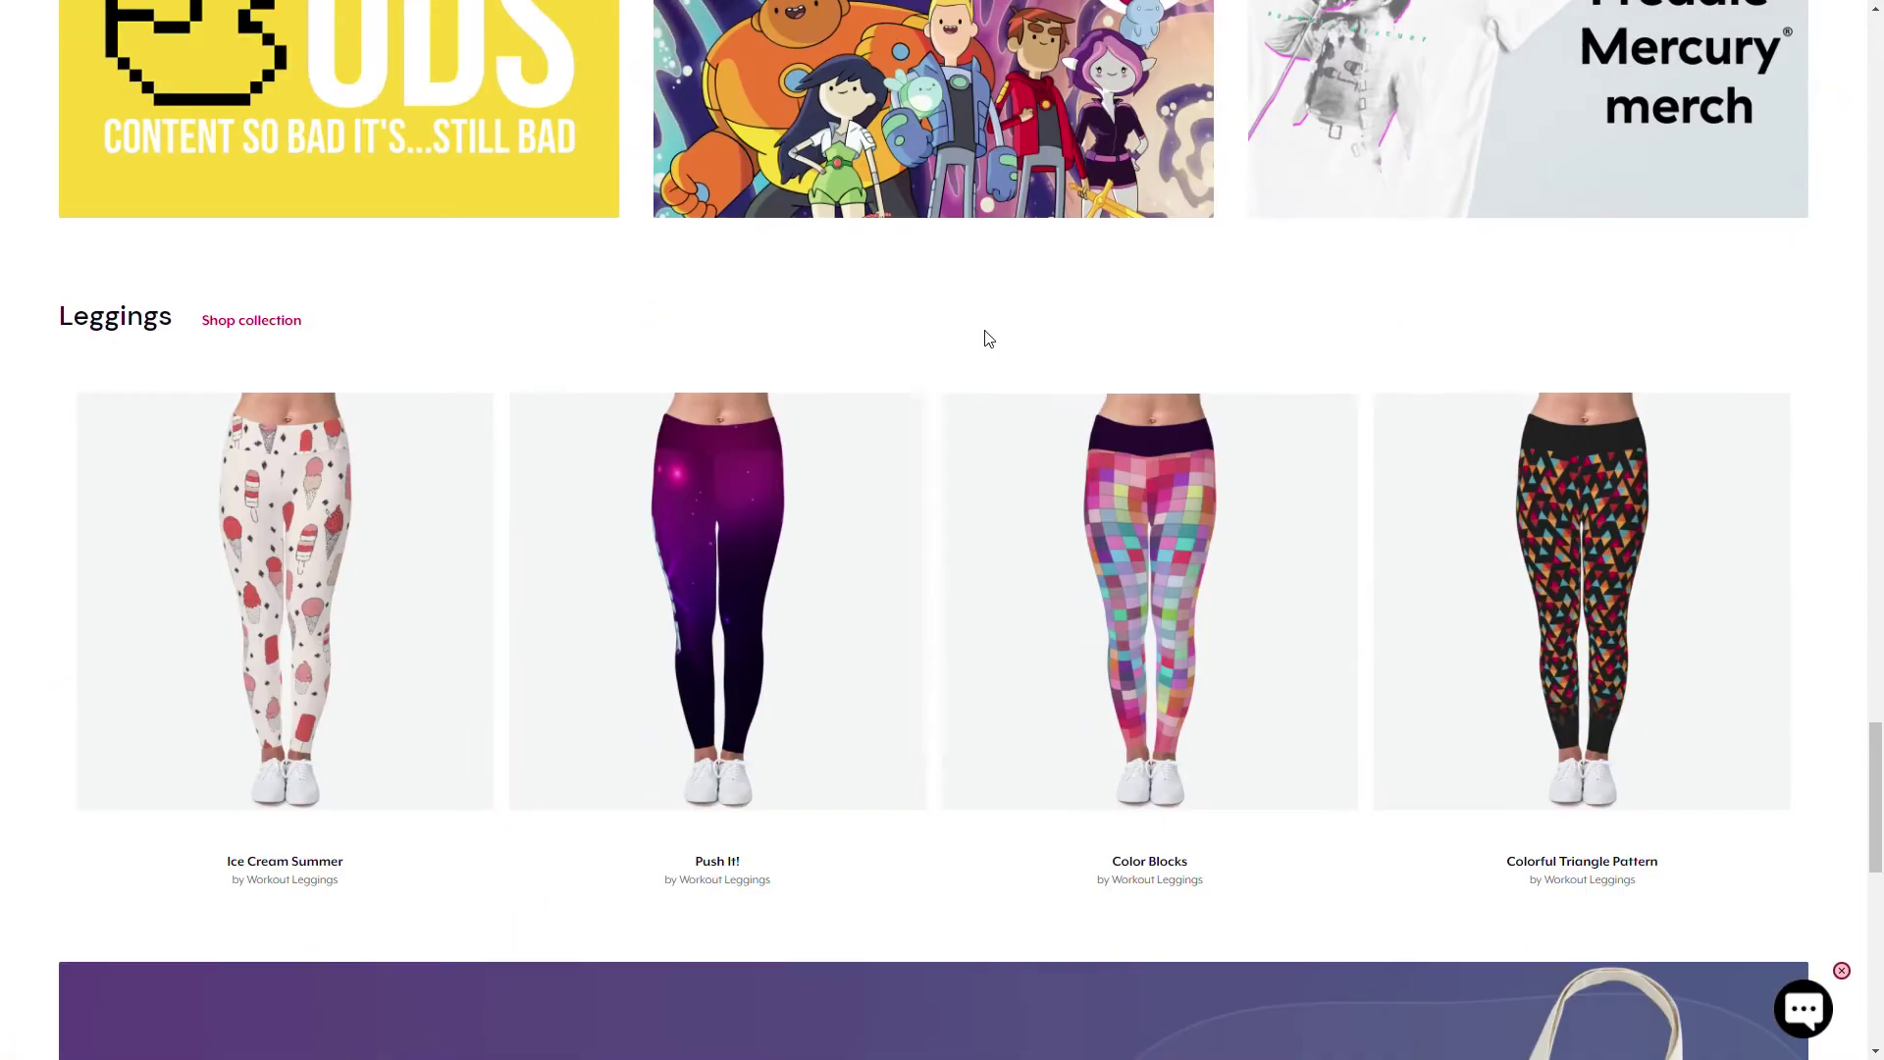
scroll(987, 338, "down", 2)
scroll(986, 339, "down", 2)
scroll(986, 339, "down", 3)
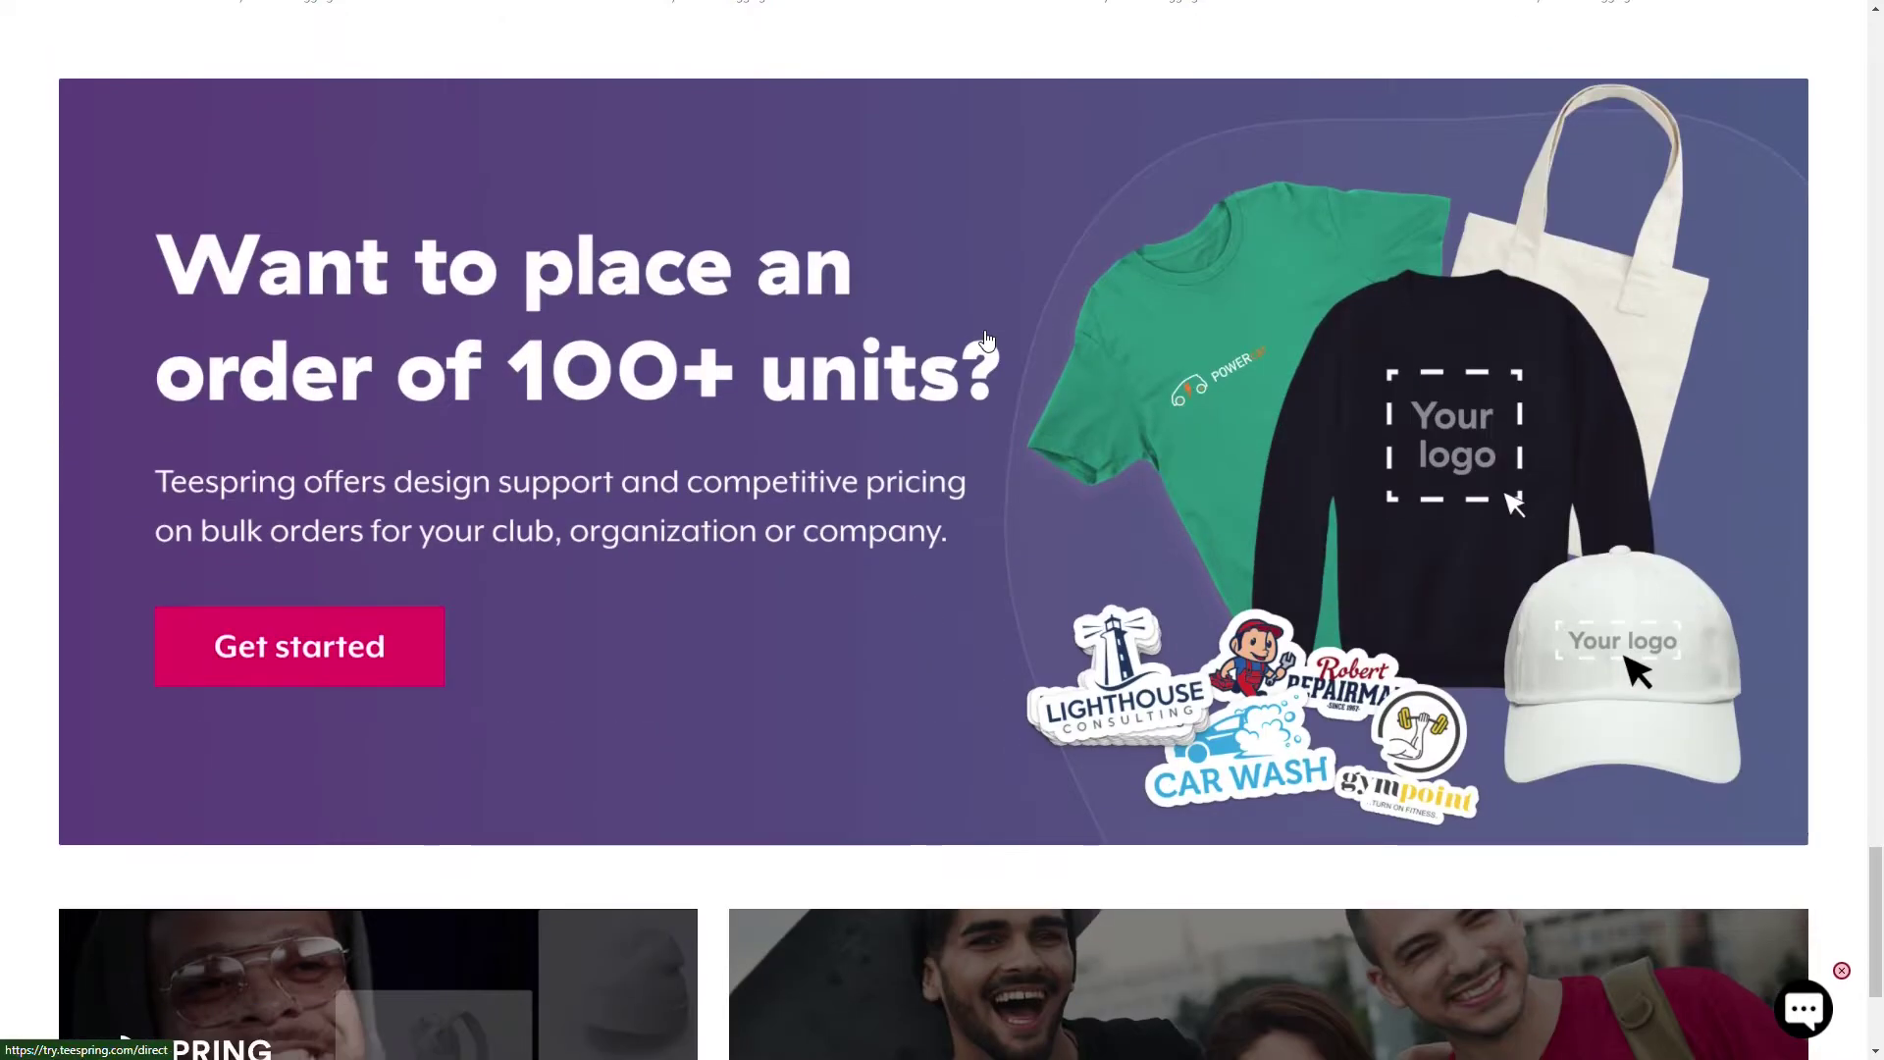
scroll(986, 339, "down", 2)
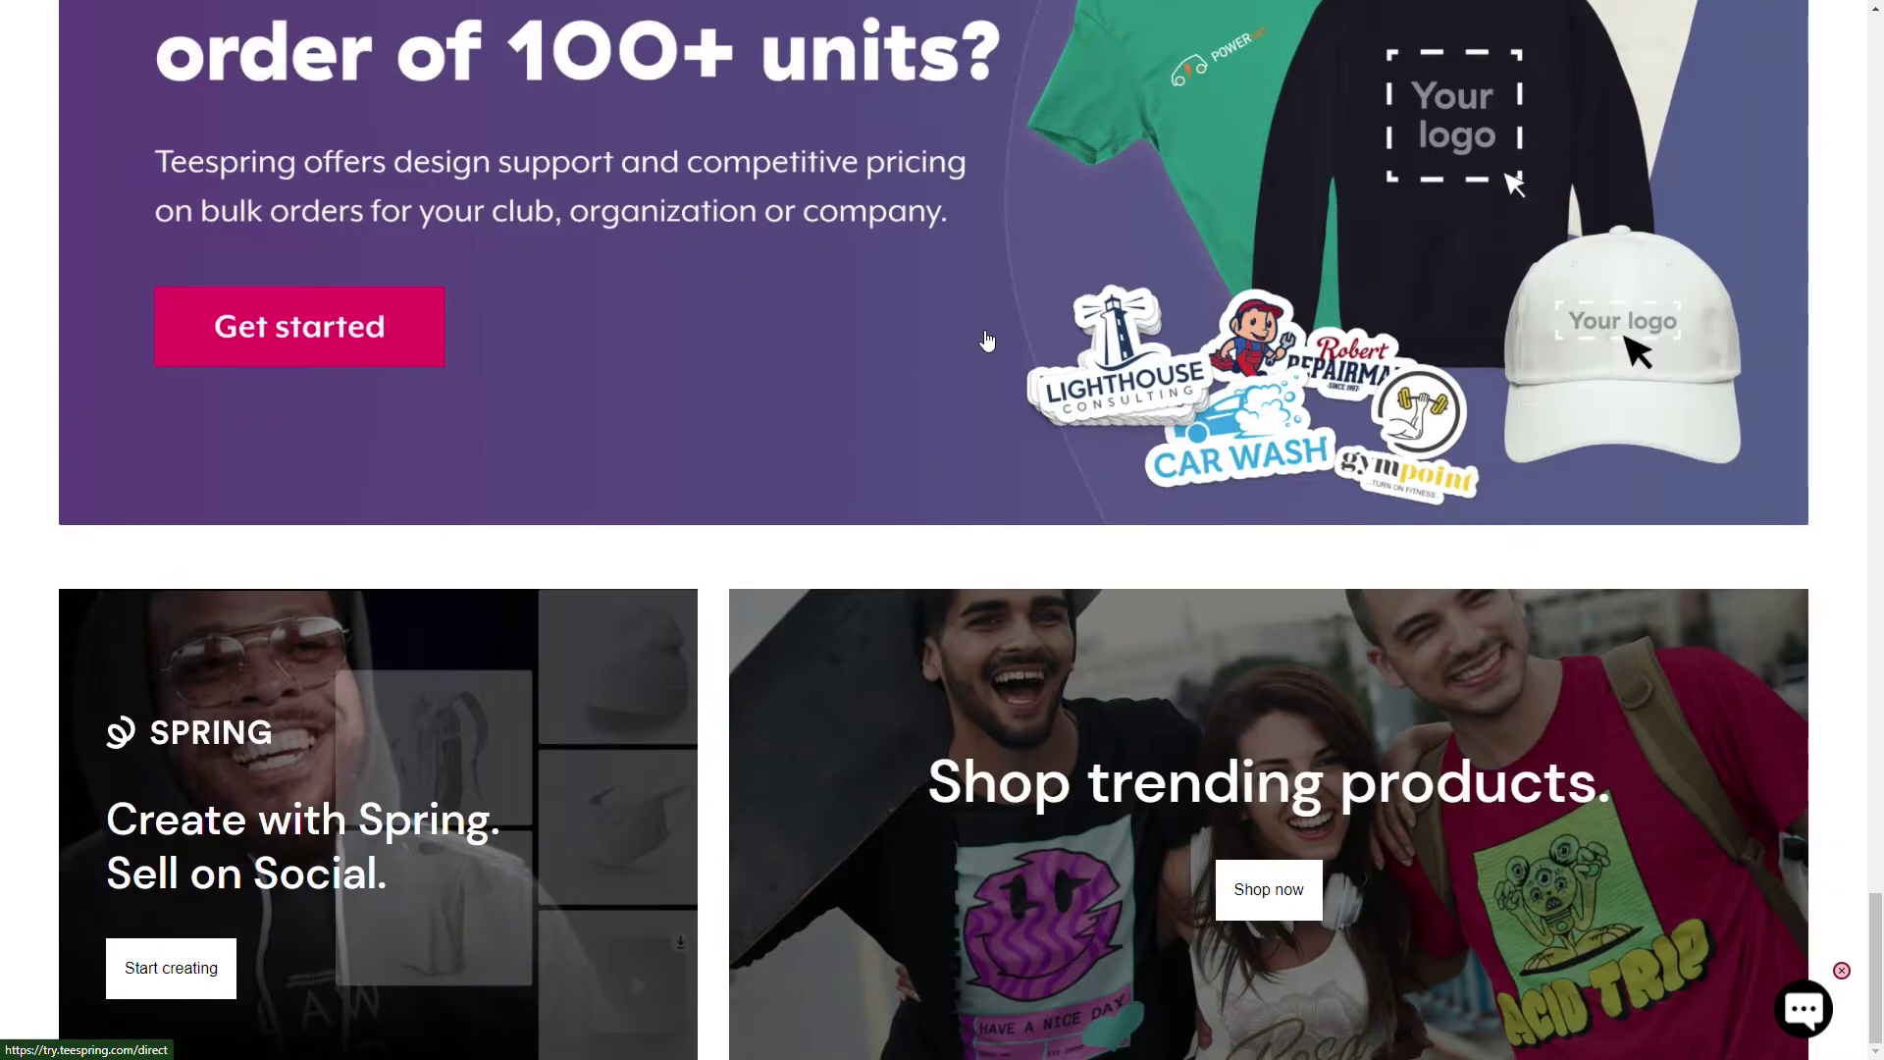
scroll(981, 345, "down", 5)
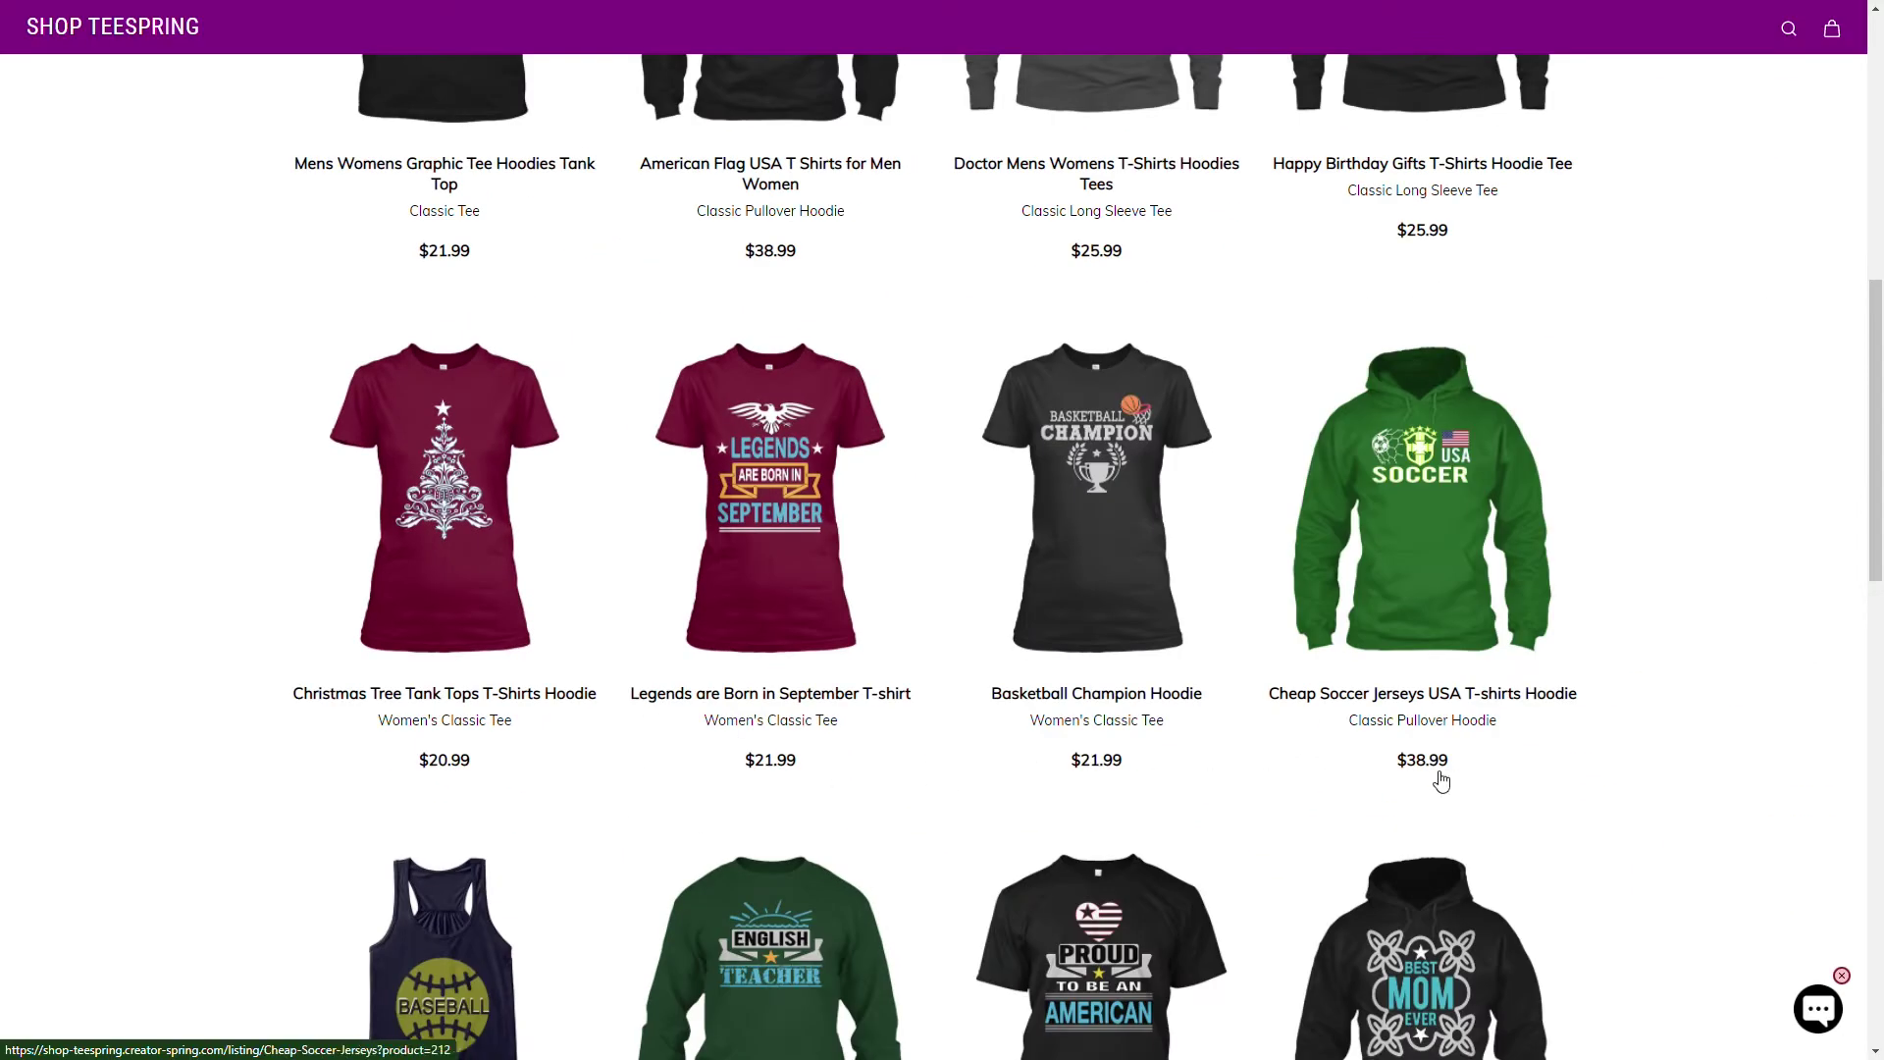
scroll(1439, 780, "down", 2)
scroll(1438, 783, "down", 1)
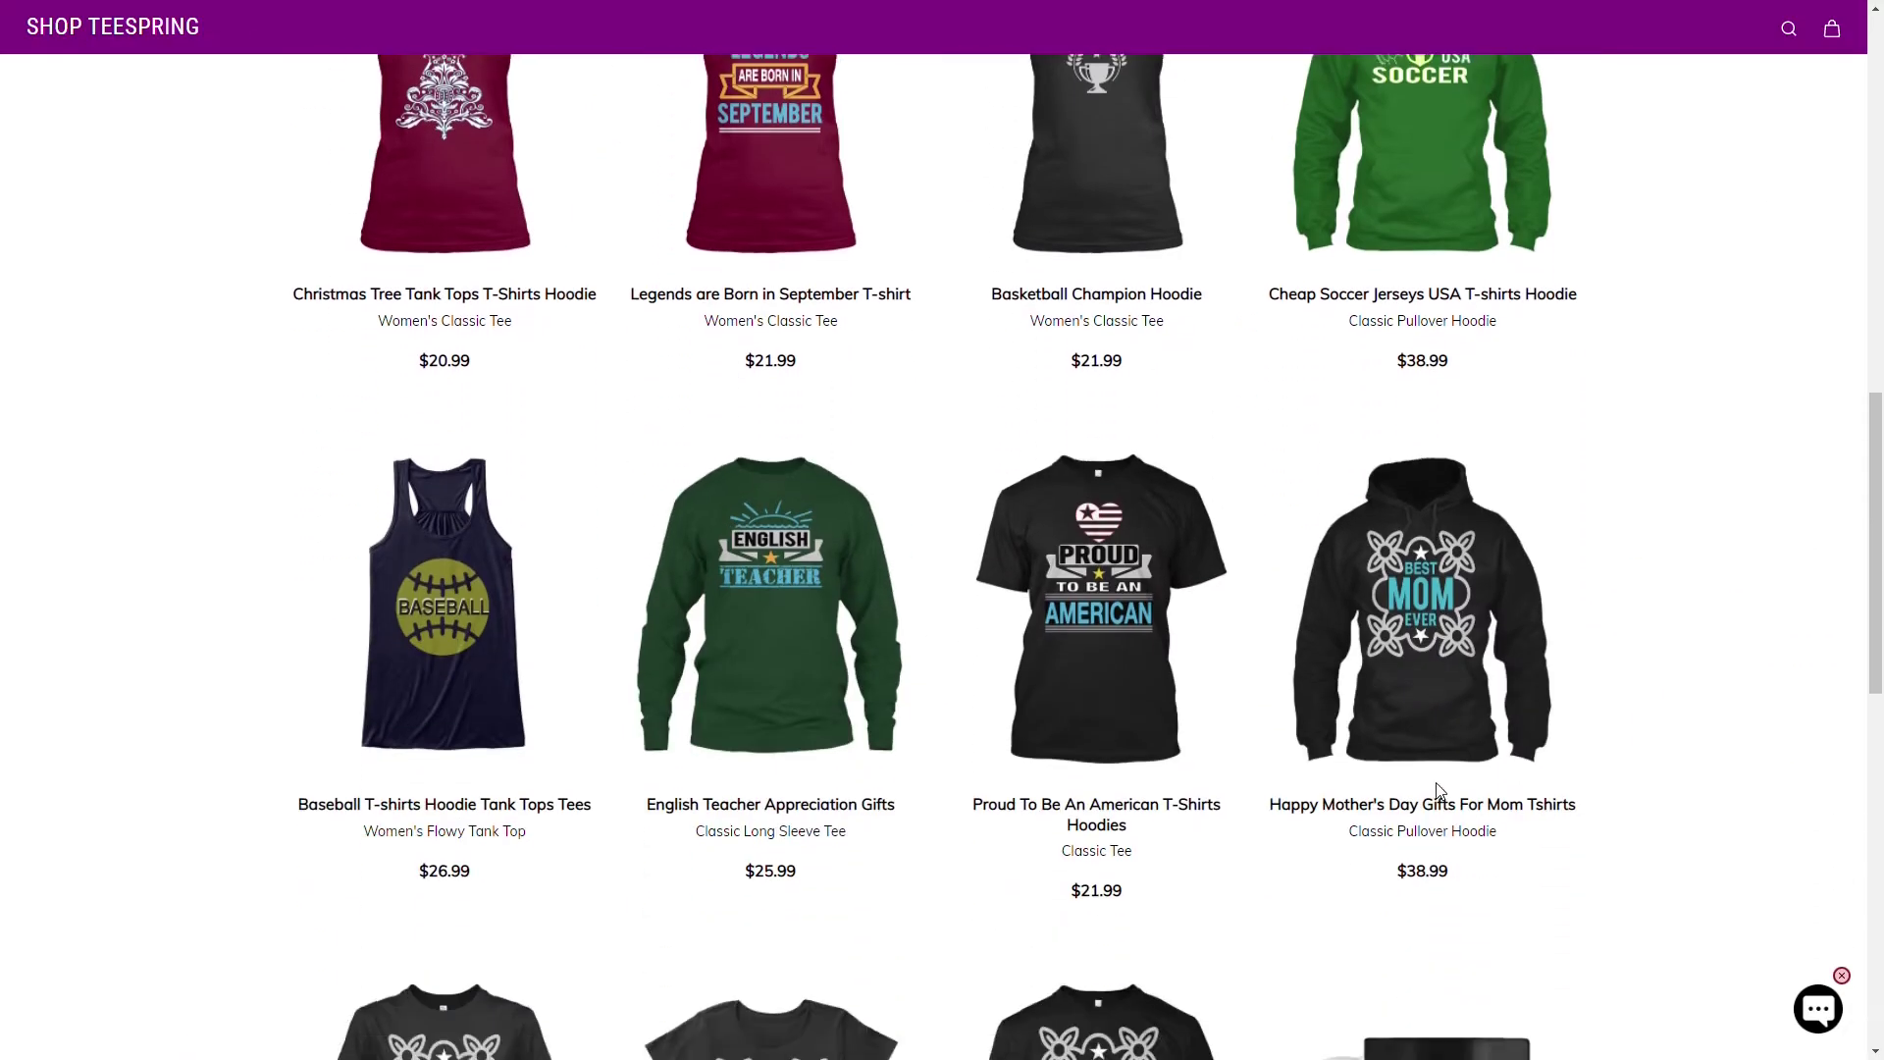
scroll(1439, 788, "down", 1)
scroll(1439, 793, "down", 3)
scroll(1438, 792, "up", 3)
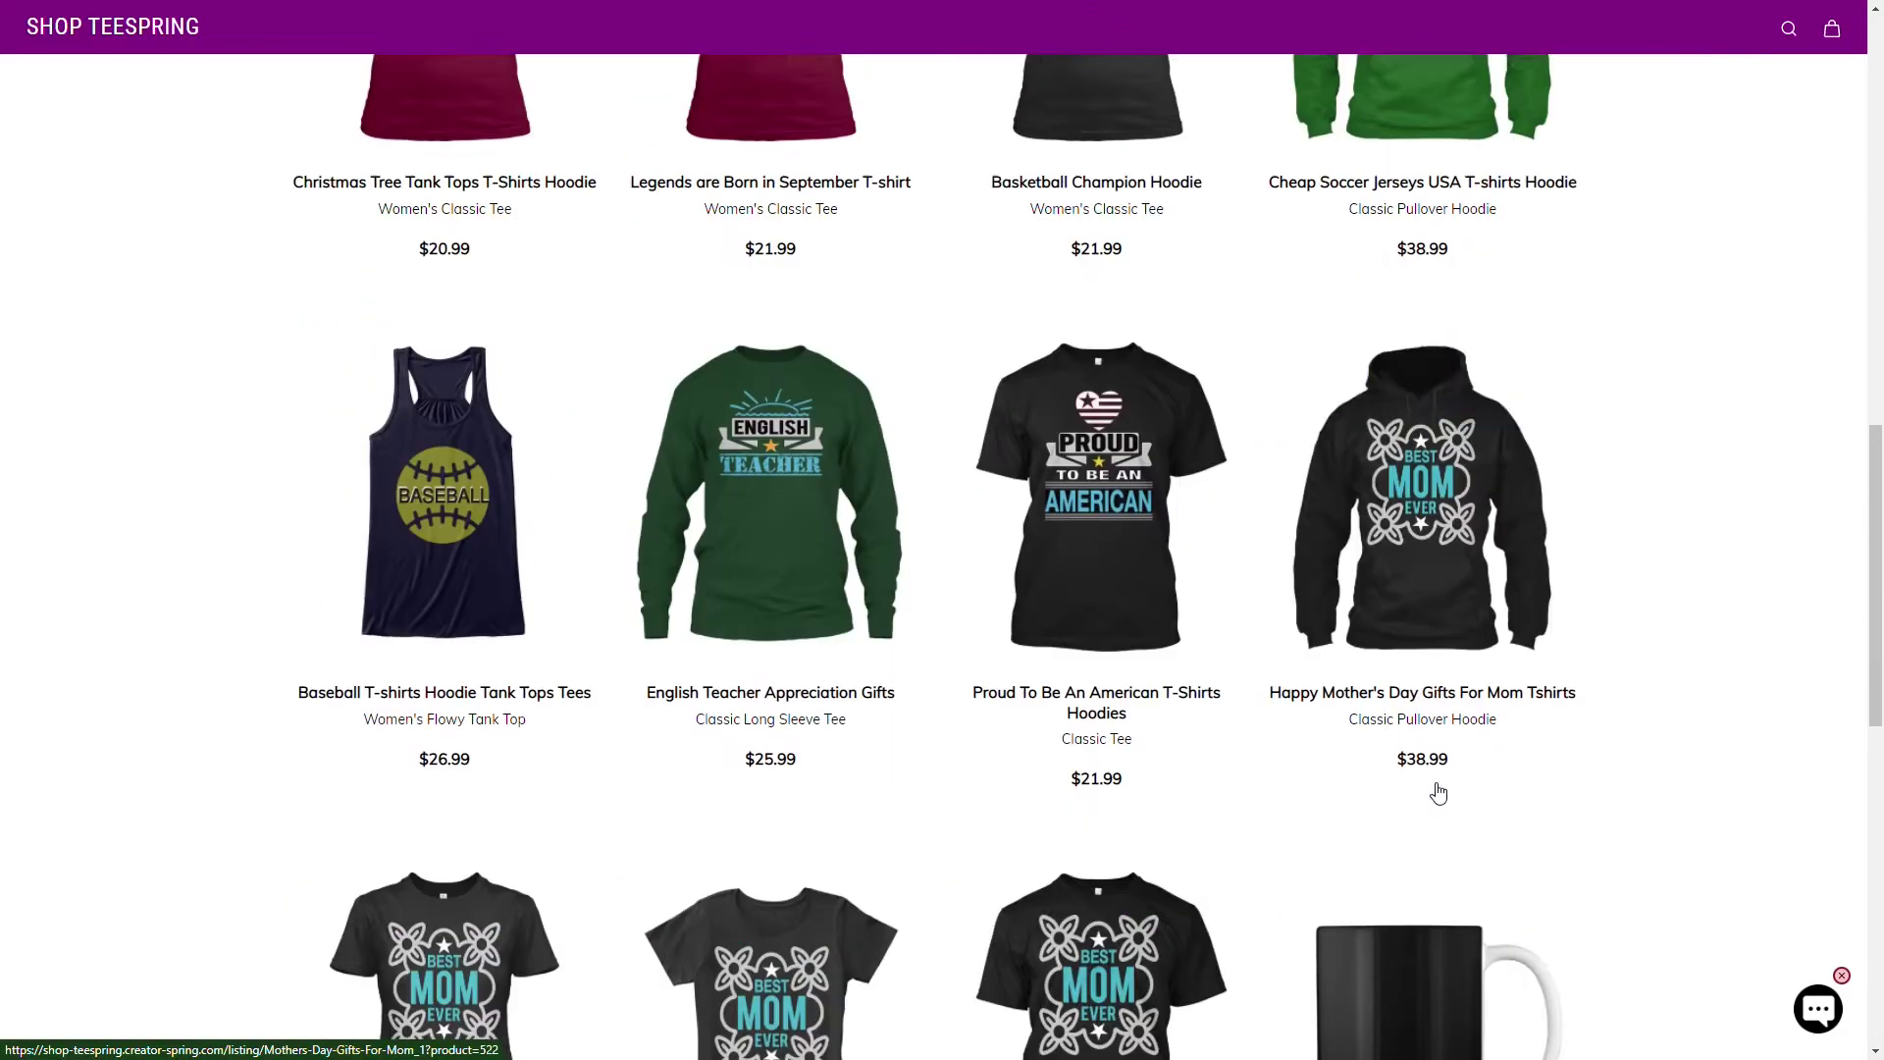
scroll(1438, 791, "up", 2)
scroll(1439, 792, "up", 3)
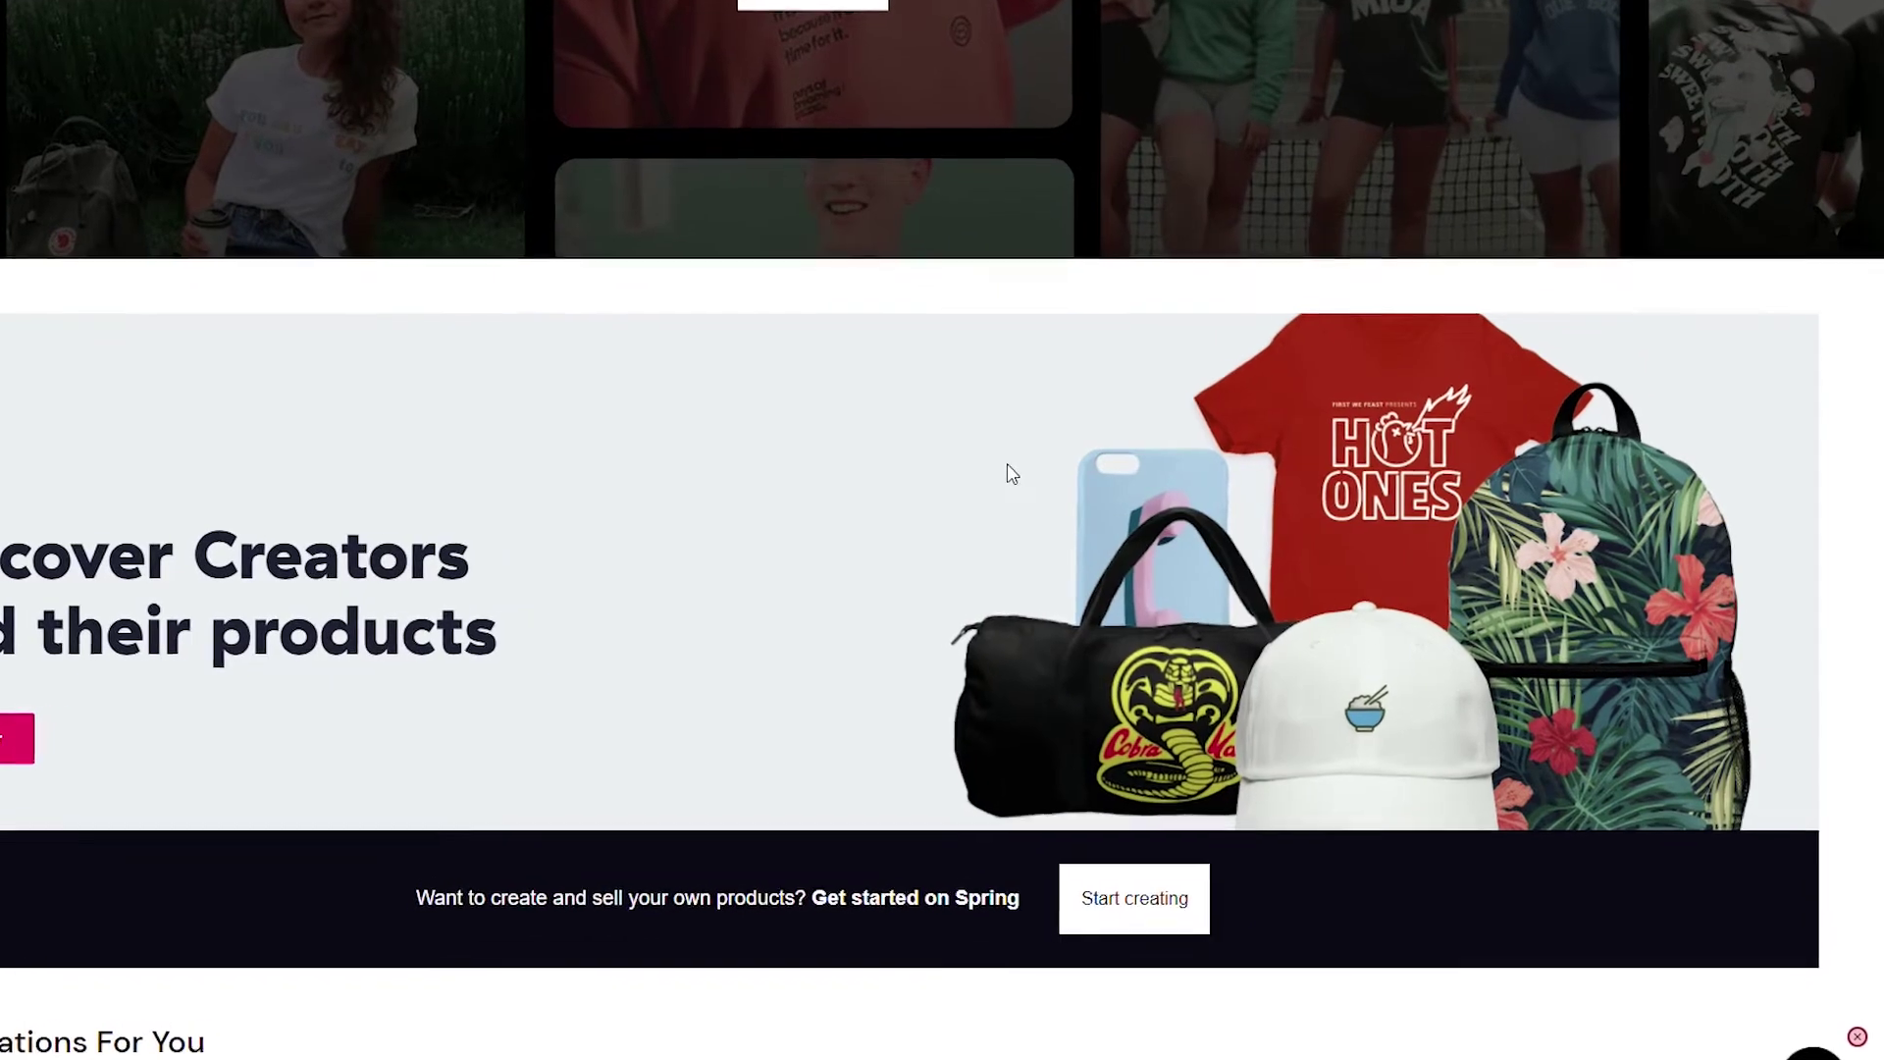
scroll(986, 338, "down", 15)
scroll(987, 339, "up", 5)
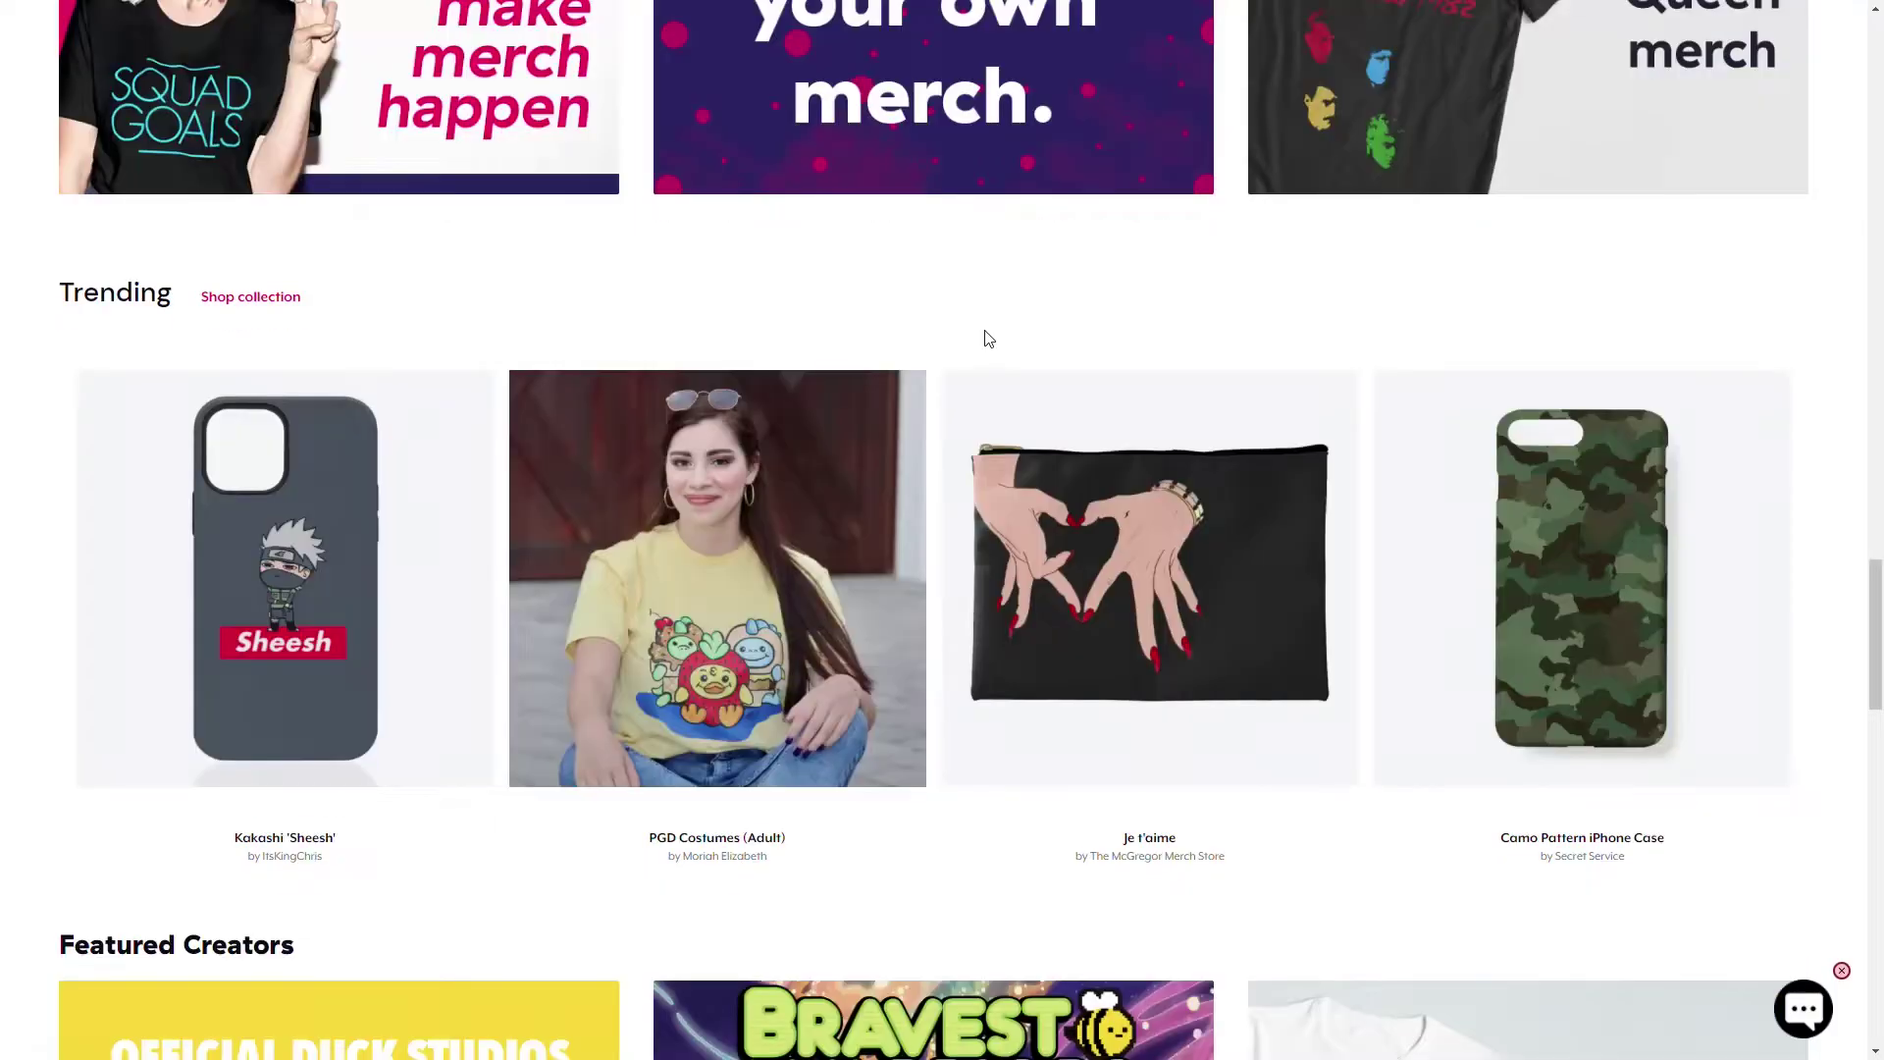
scroll(1094, 480, "up", 5)
scroll(986, 339, "down", 4)
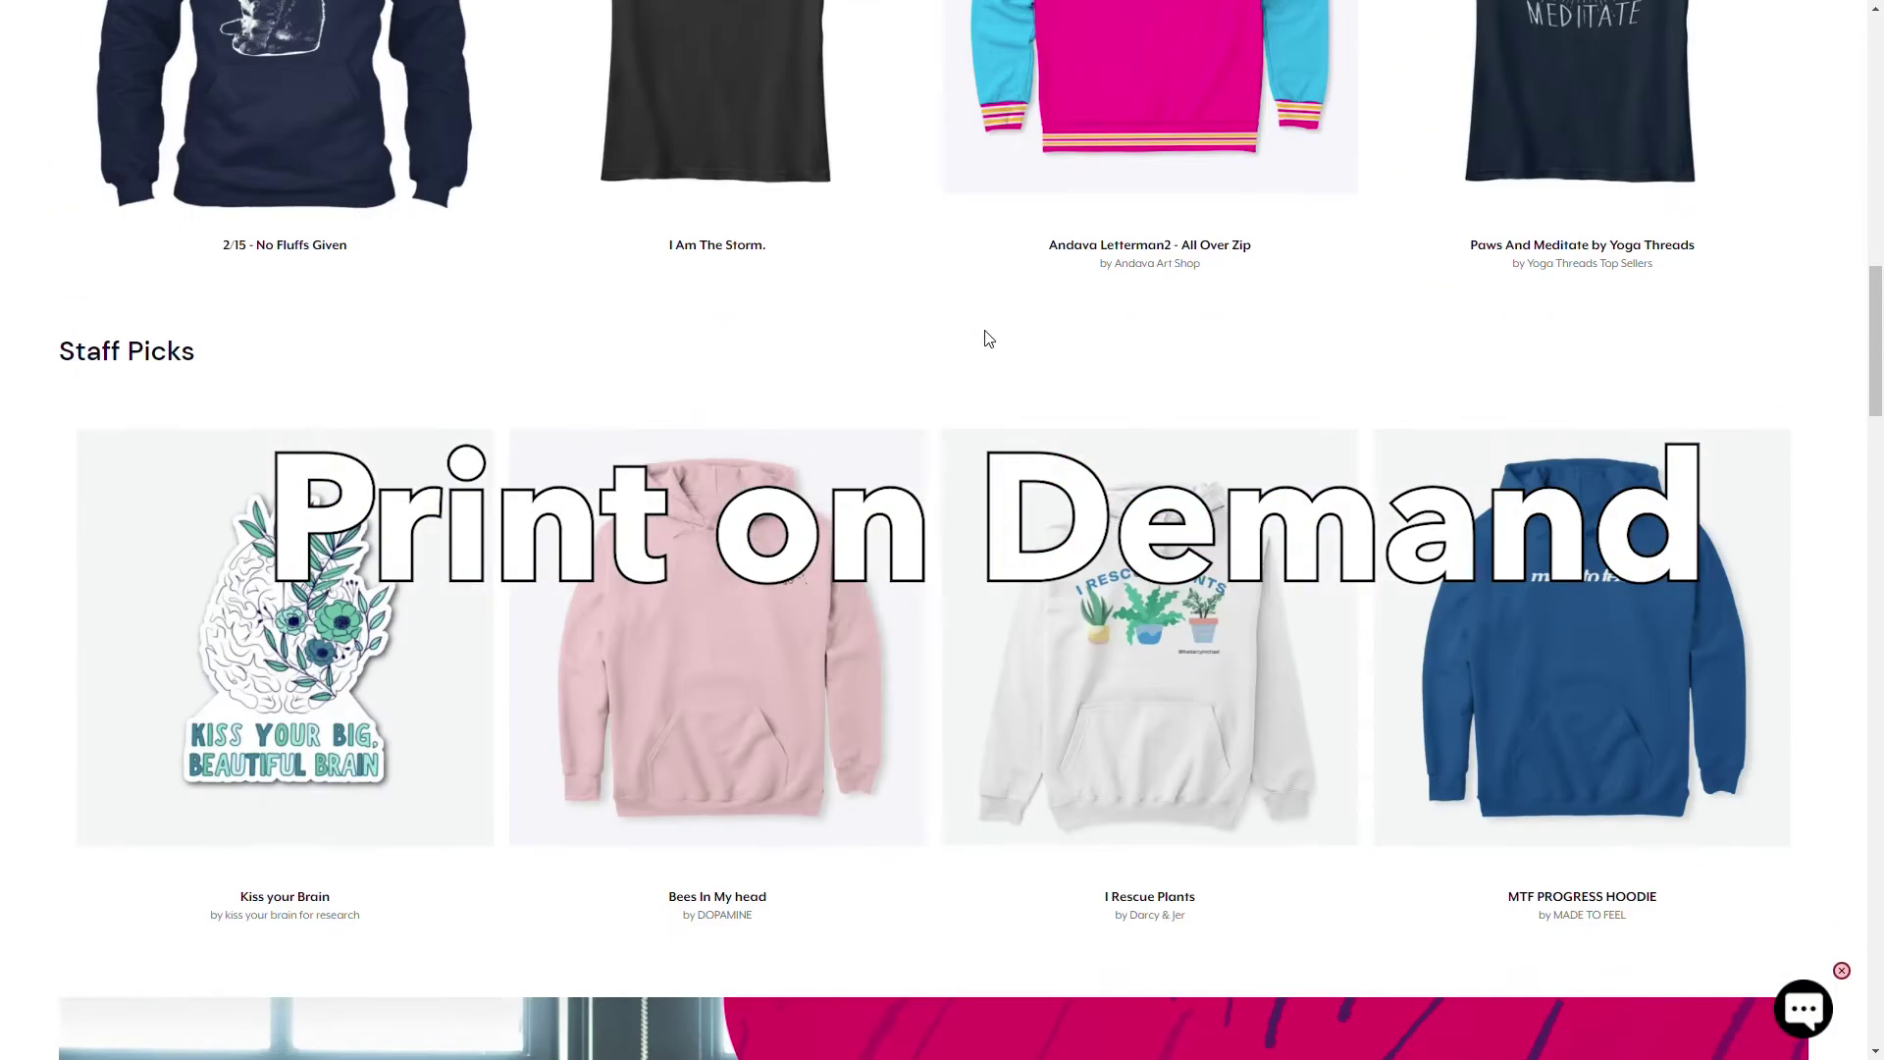
scroll(987, 339, "down", 1)
scroll(986, 338, "down", 3)
scroll(986, 339, "down", 4)
scroll(987, 340, "down", 1)
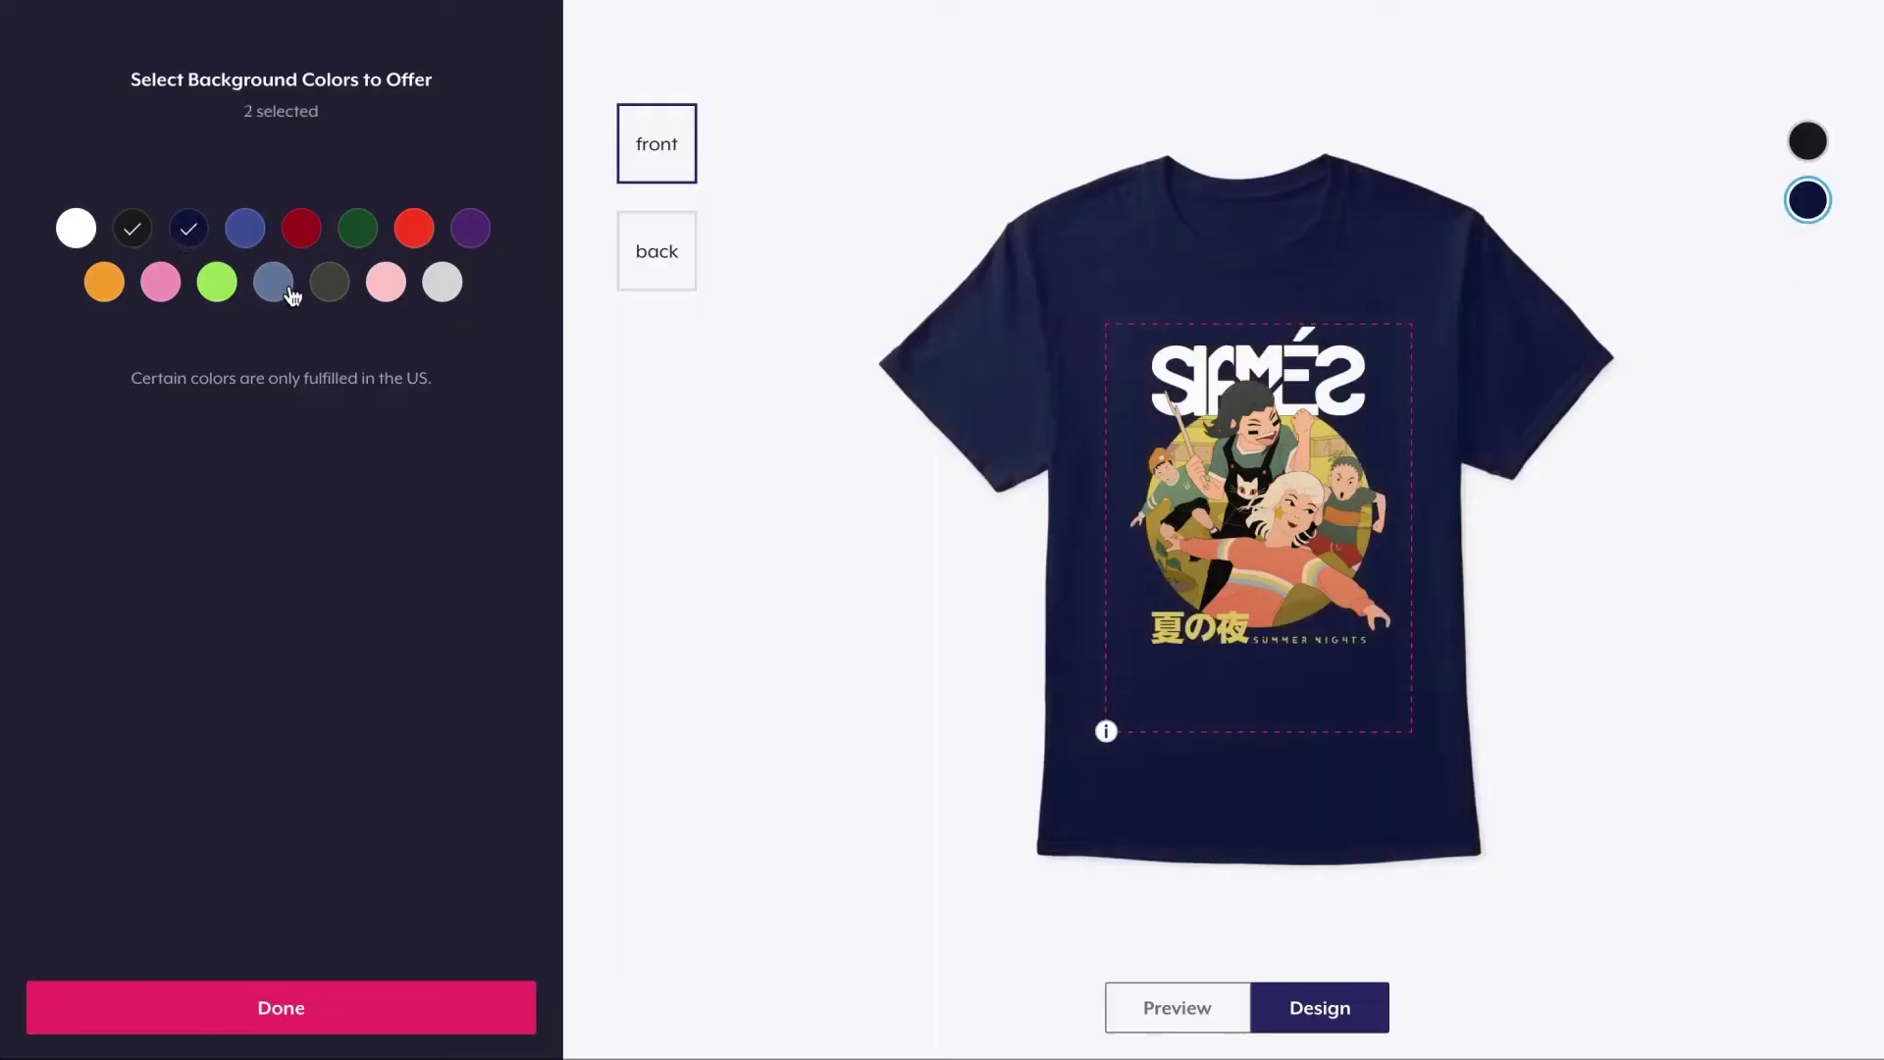
Add the slate-blue colour option to the shirt and preview the design on black
left_click(275, 282)
left_click(1809, 145)
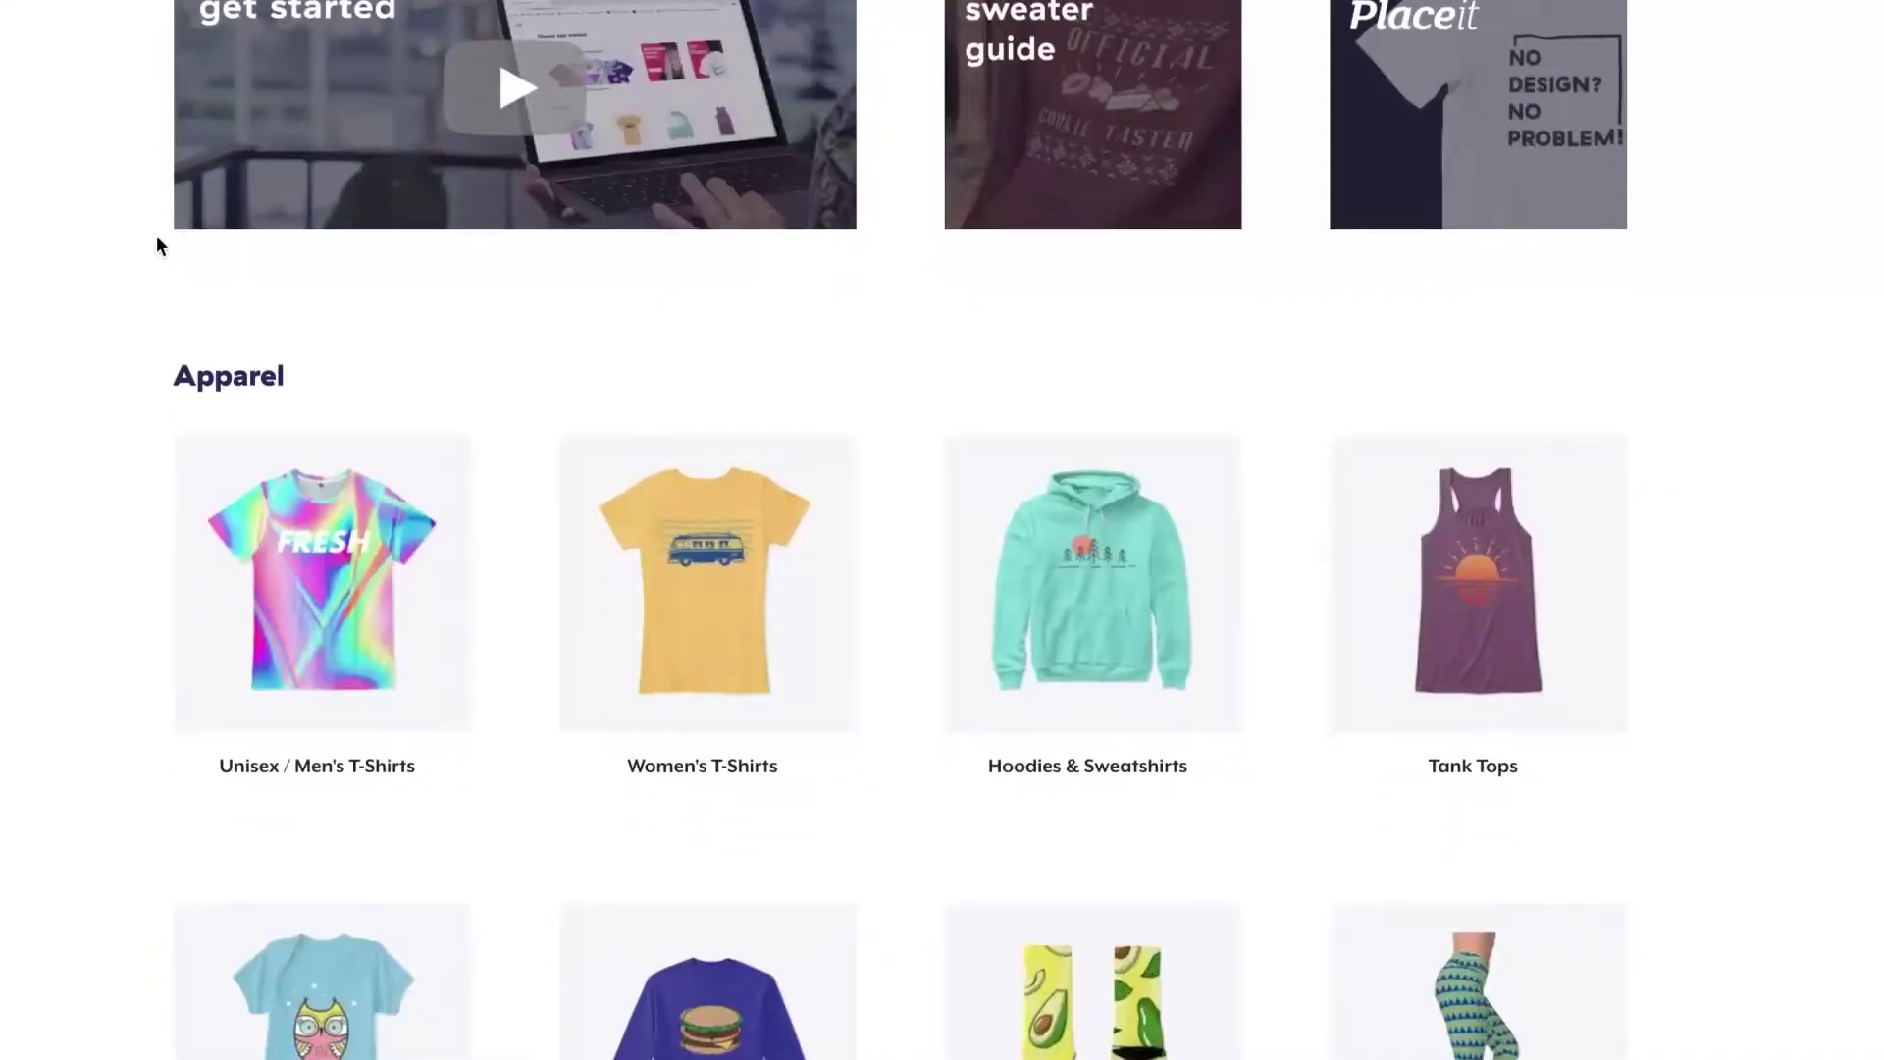
scroll(212, 413, "down", 3)
scroll(212, 412, "down", 1)
scroll(212, 413, "down", 6)
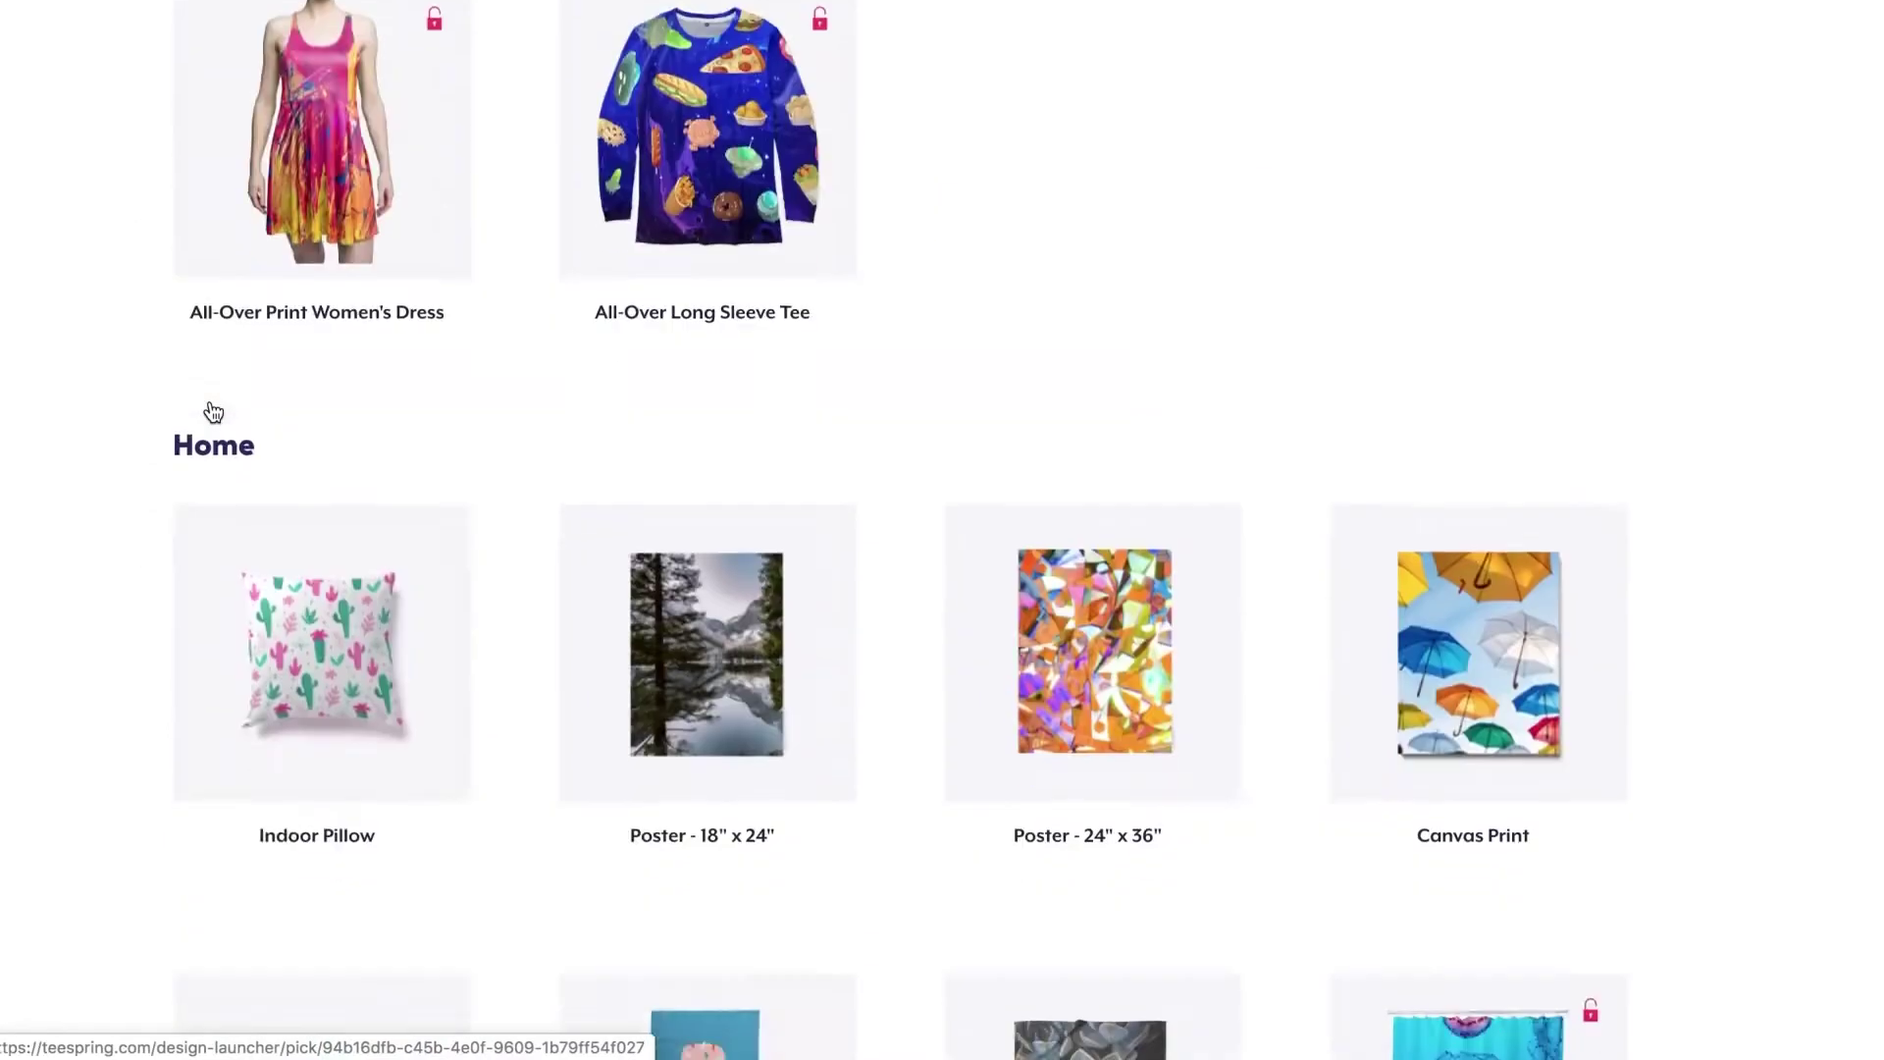
scroll(212, 412, "down", 2)
scroll(212, 412, "down", 1)
scroll(212, 413, "down", 2)
scroll(212, 413, "down", 5)
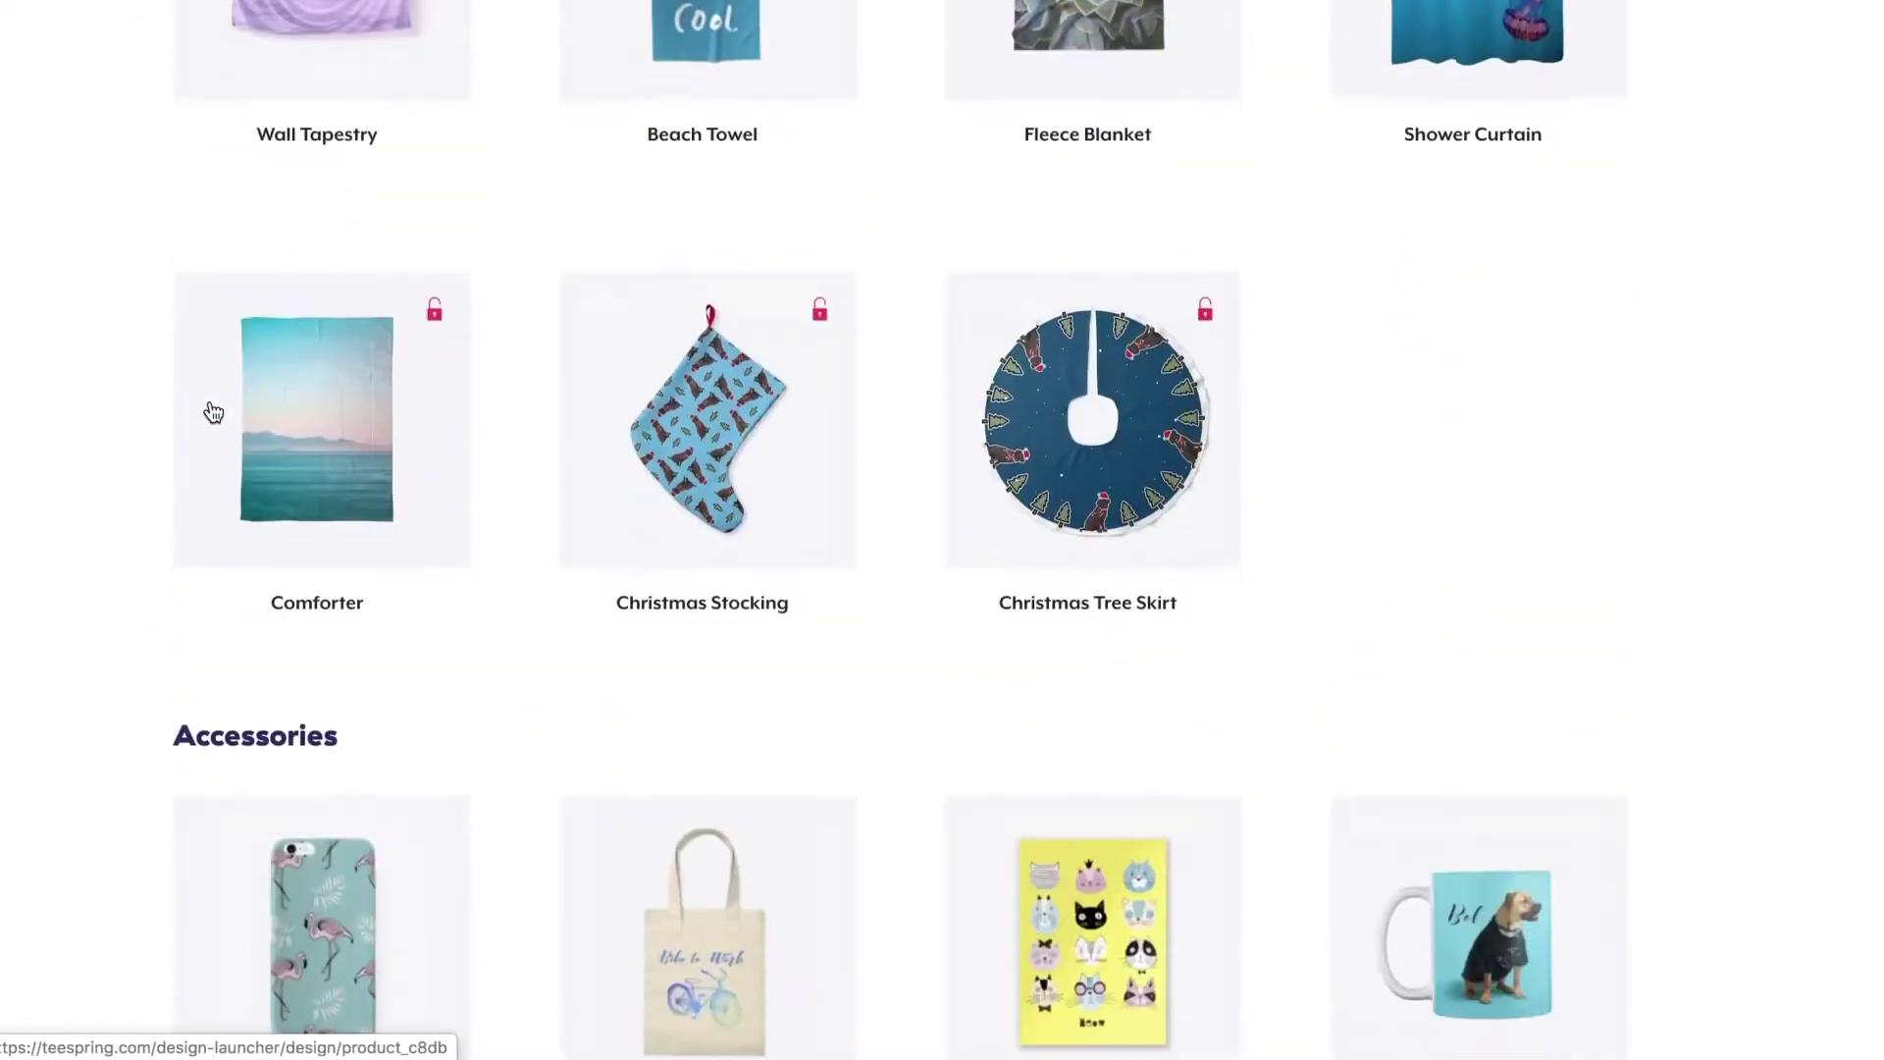
scroll(212, 413, "down", 2)
scroll(911, 634, "up", 2)
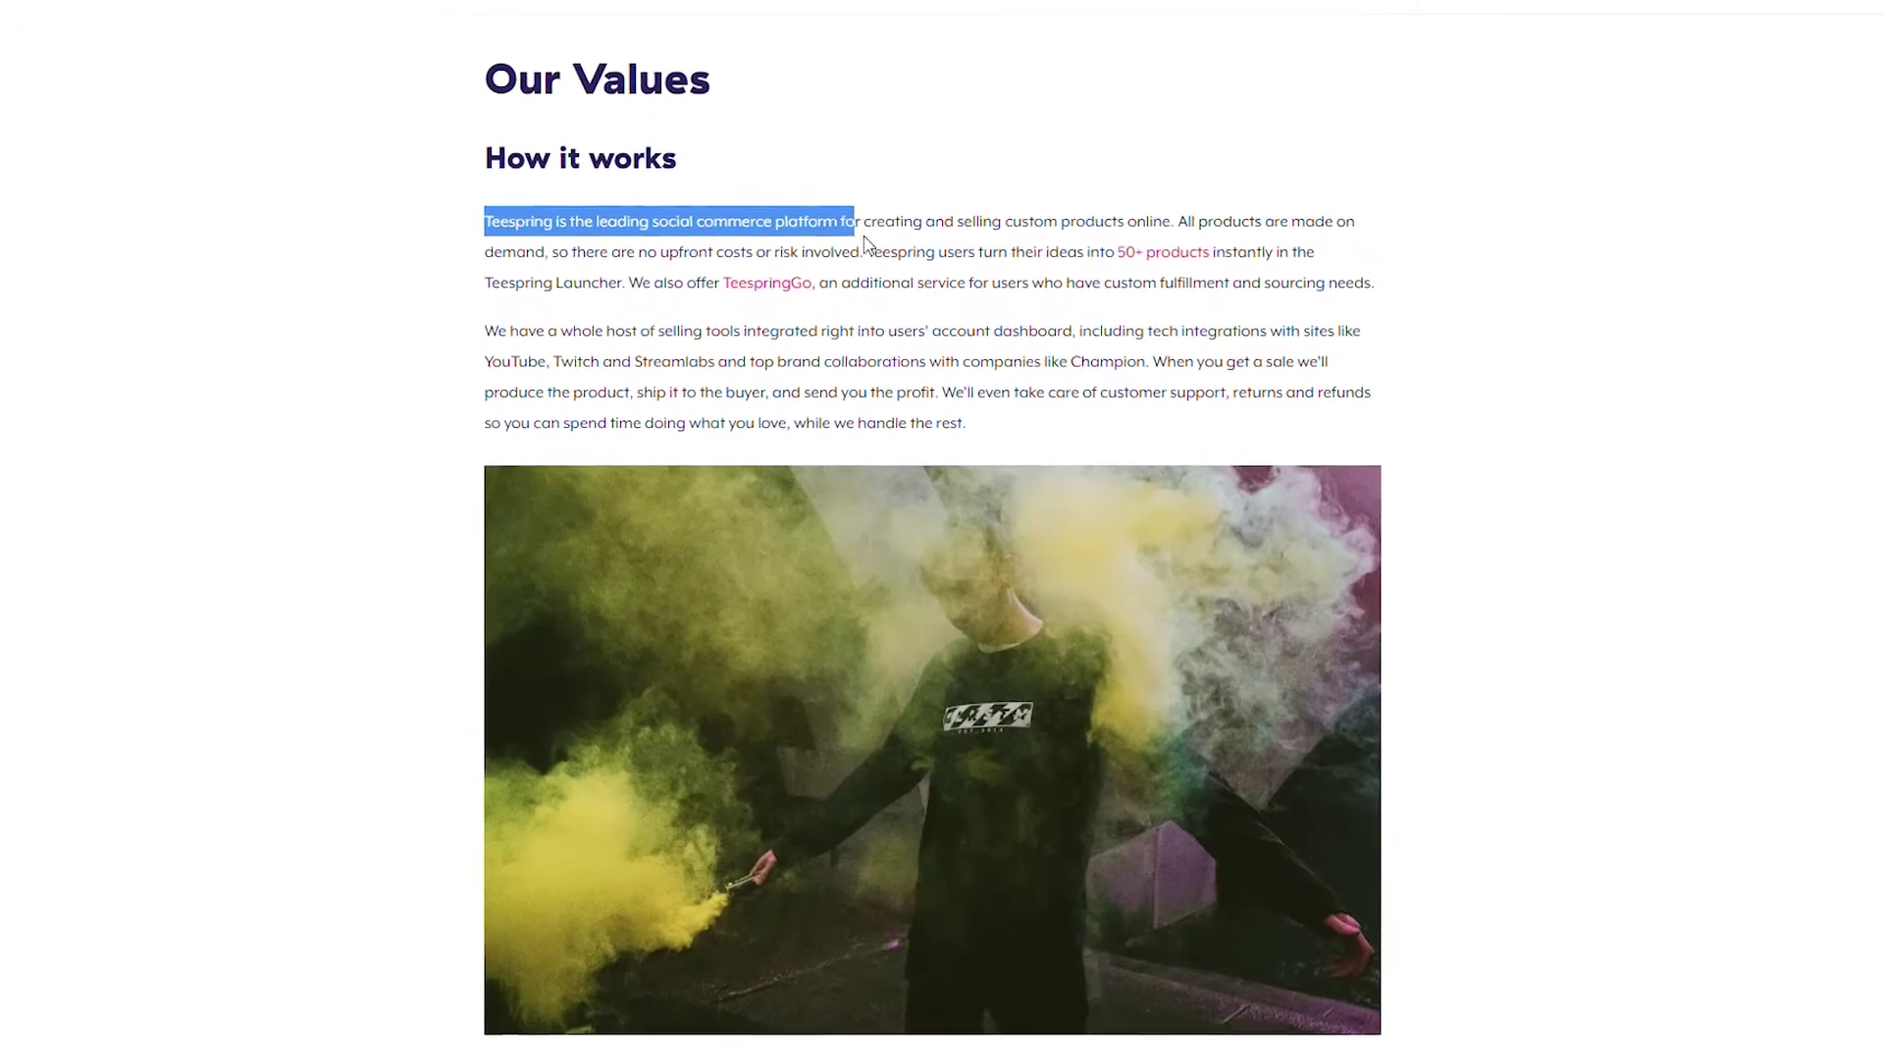
Highlight the opening How it works sentence before starting product creation
left_click_drag(1378, 229, 1397, 225)
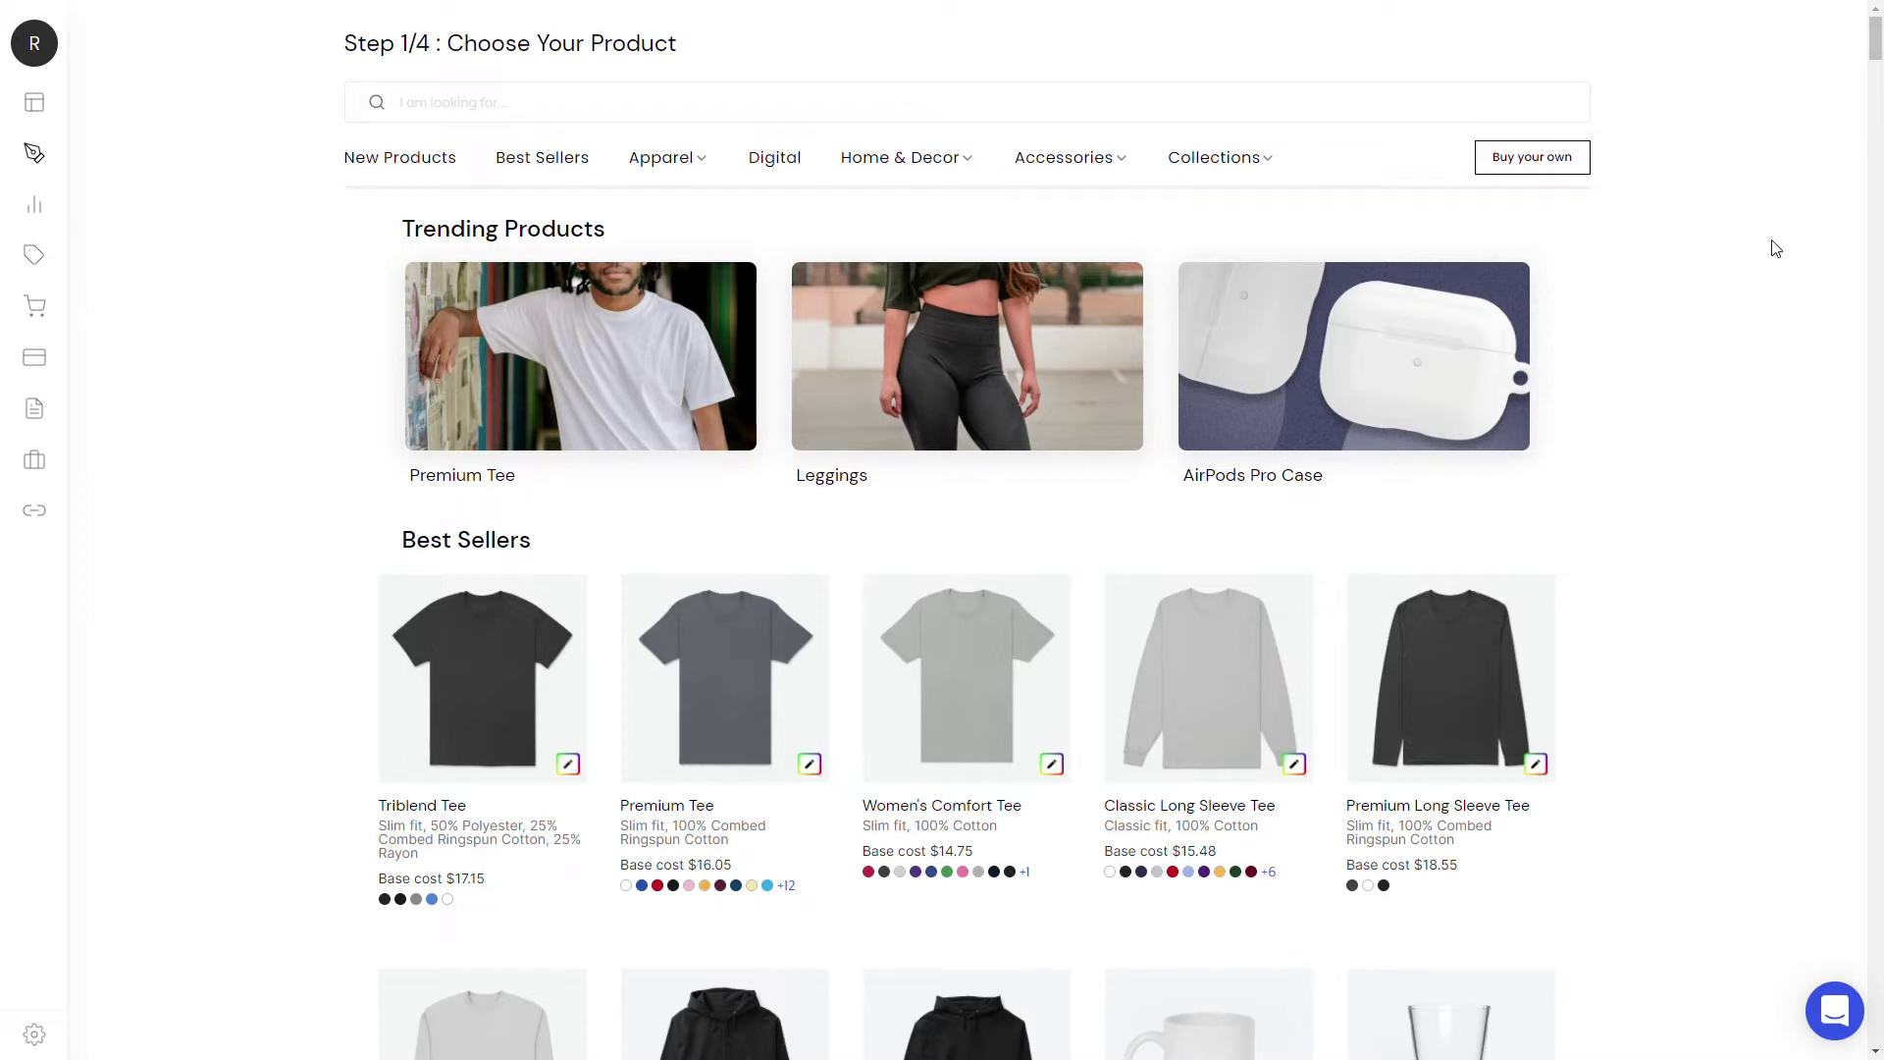
scroll(1774, 248, "down", 1)
scroll(1774, 249, "down", 2)
scroll(1773, 249, "down", 1)
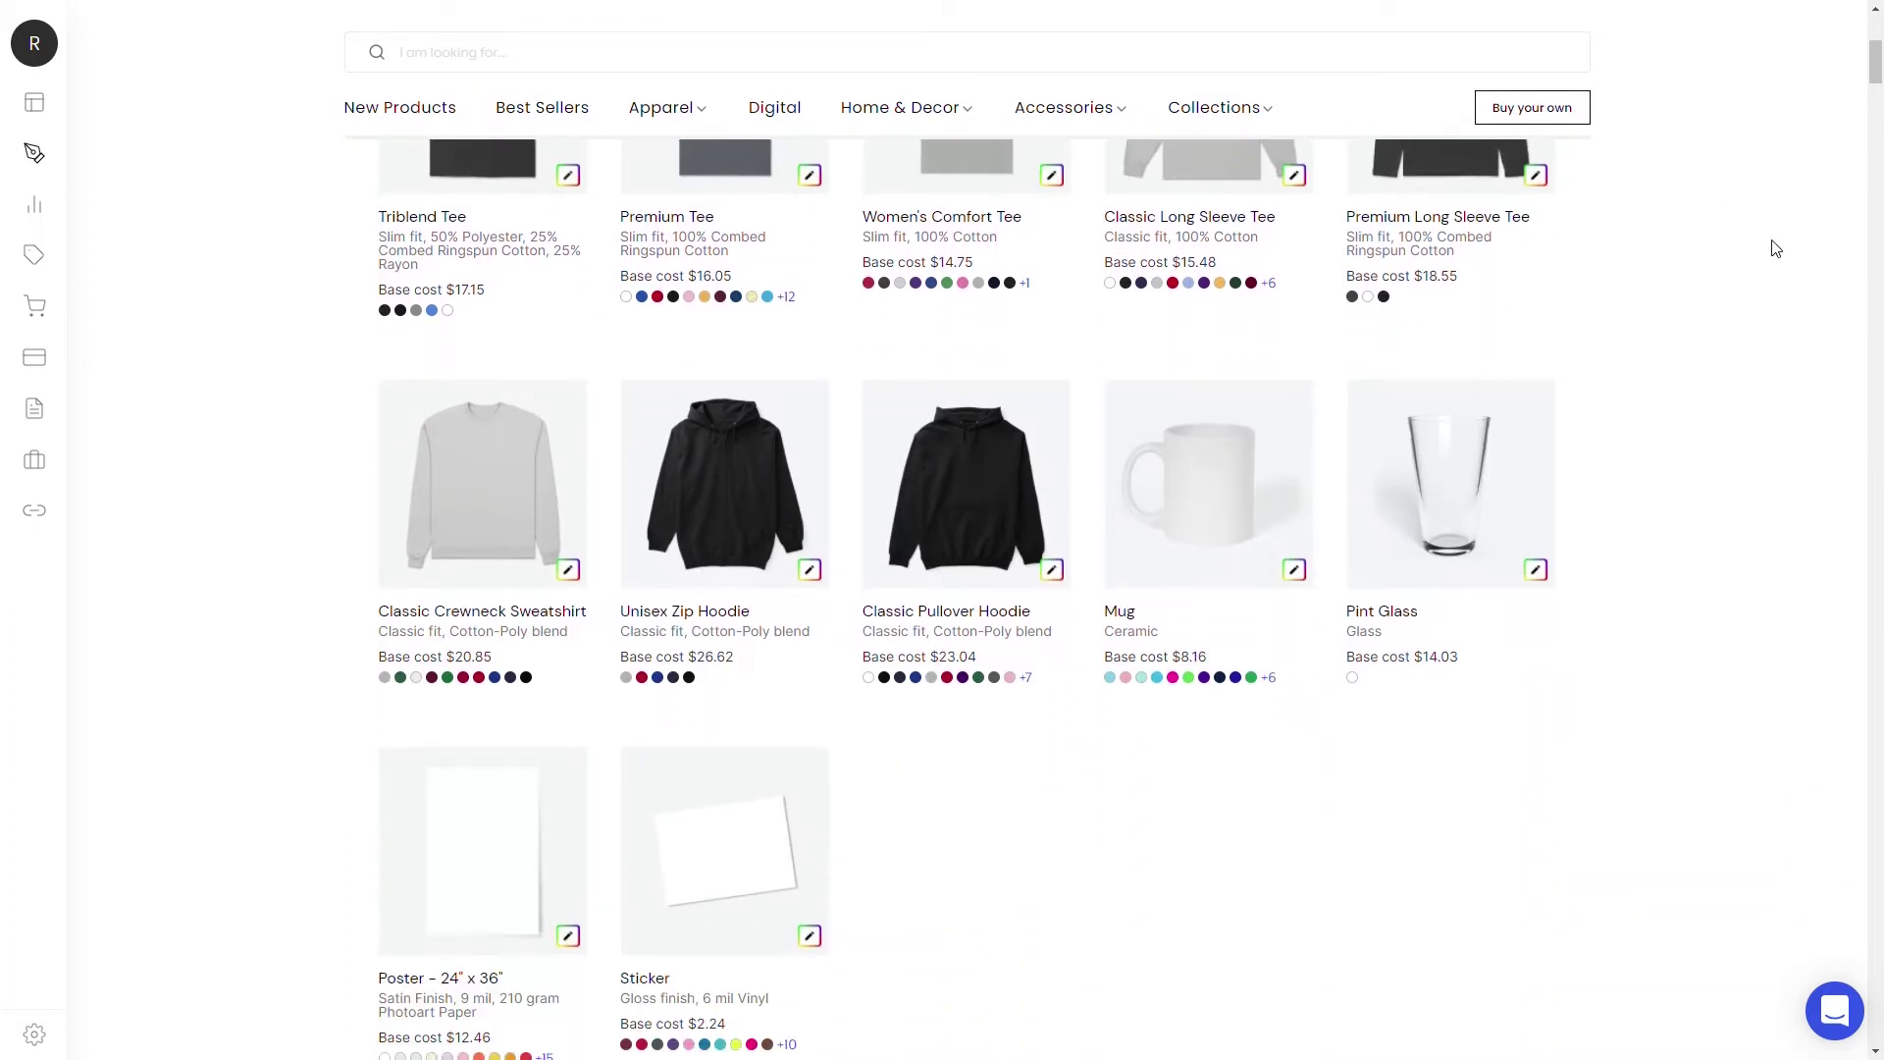
scroll(1774, 249, "down", 1)
scroll(1774, 250, "down", 2)
scroll(1774, 249, "down", 1)
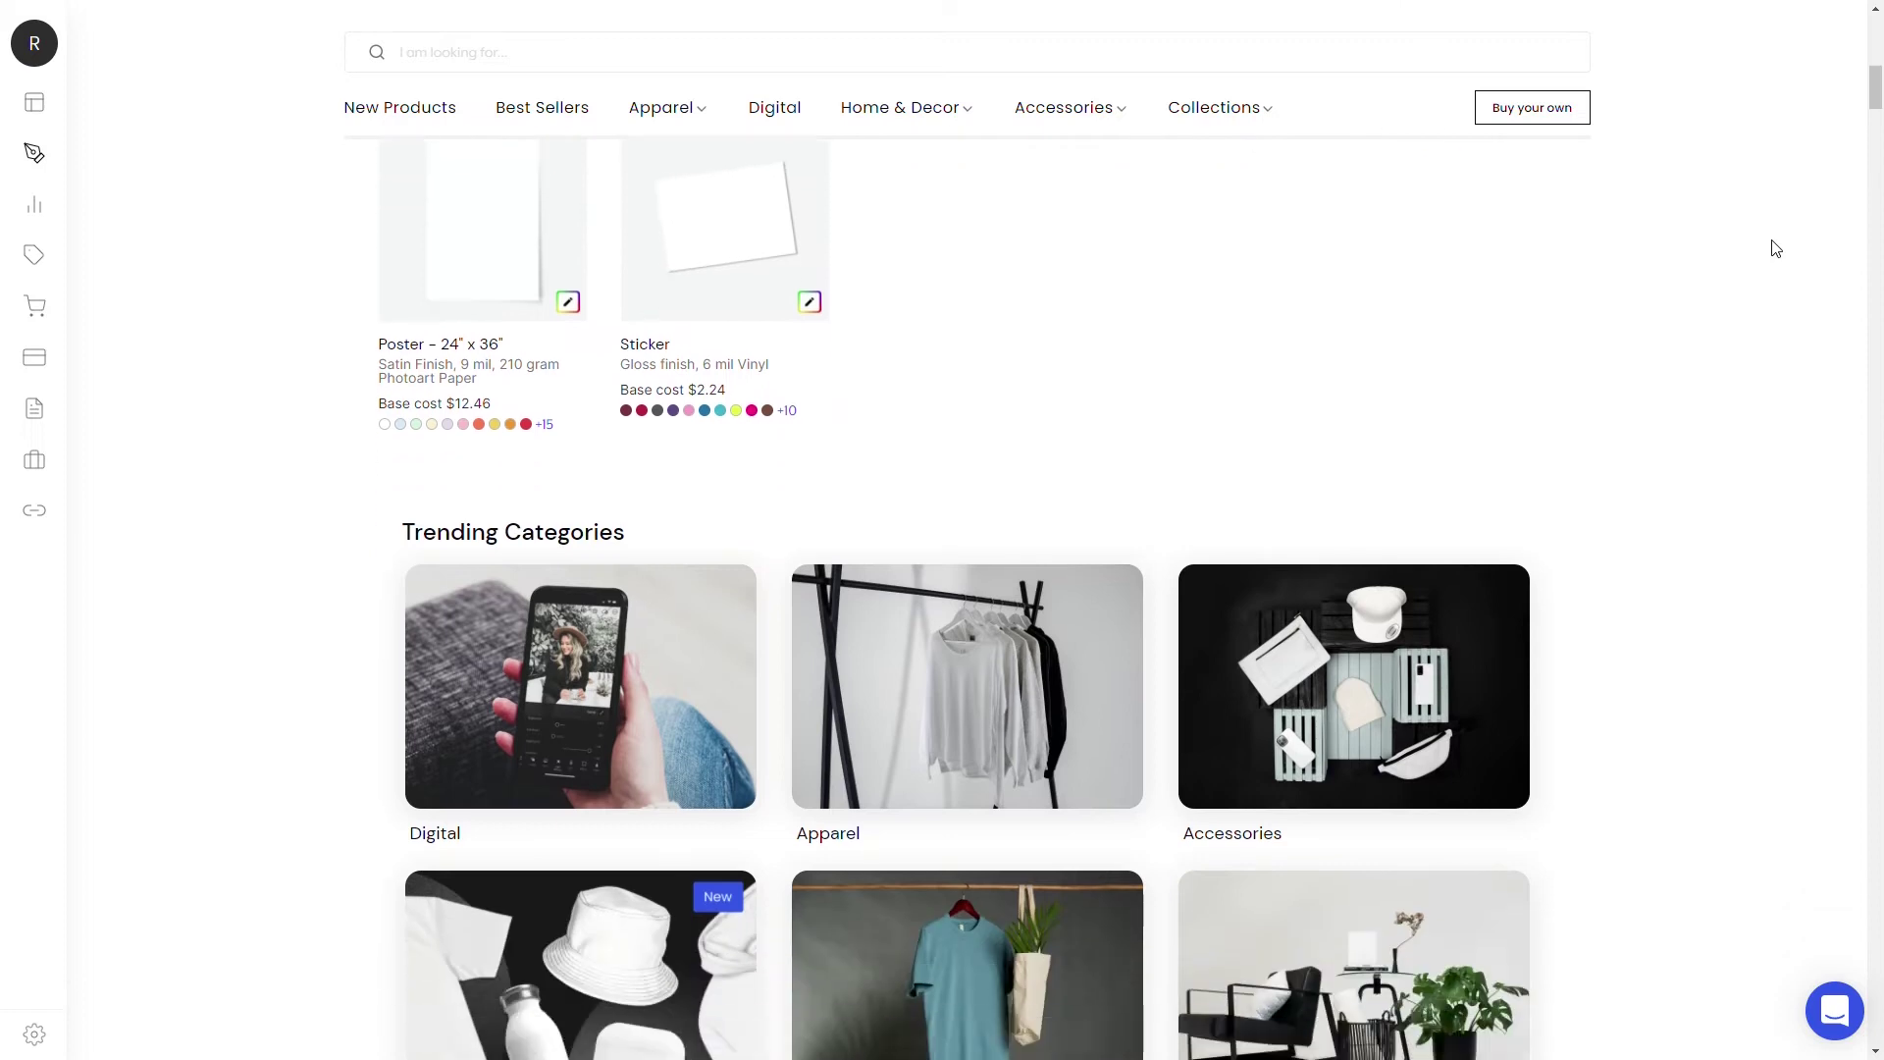
scroll(1774, 248, "down", 2)
scroll(1773, 248, "down", 1)
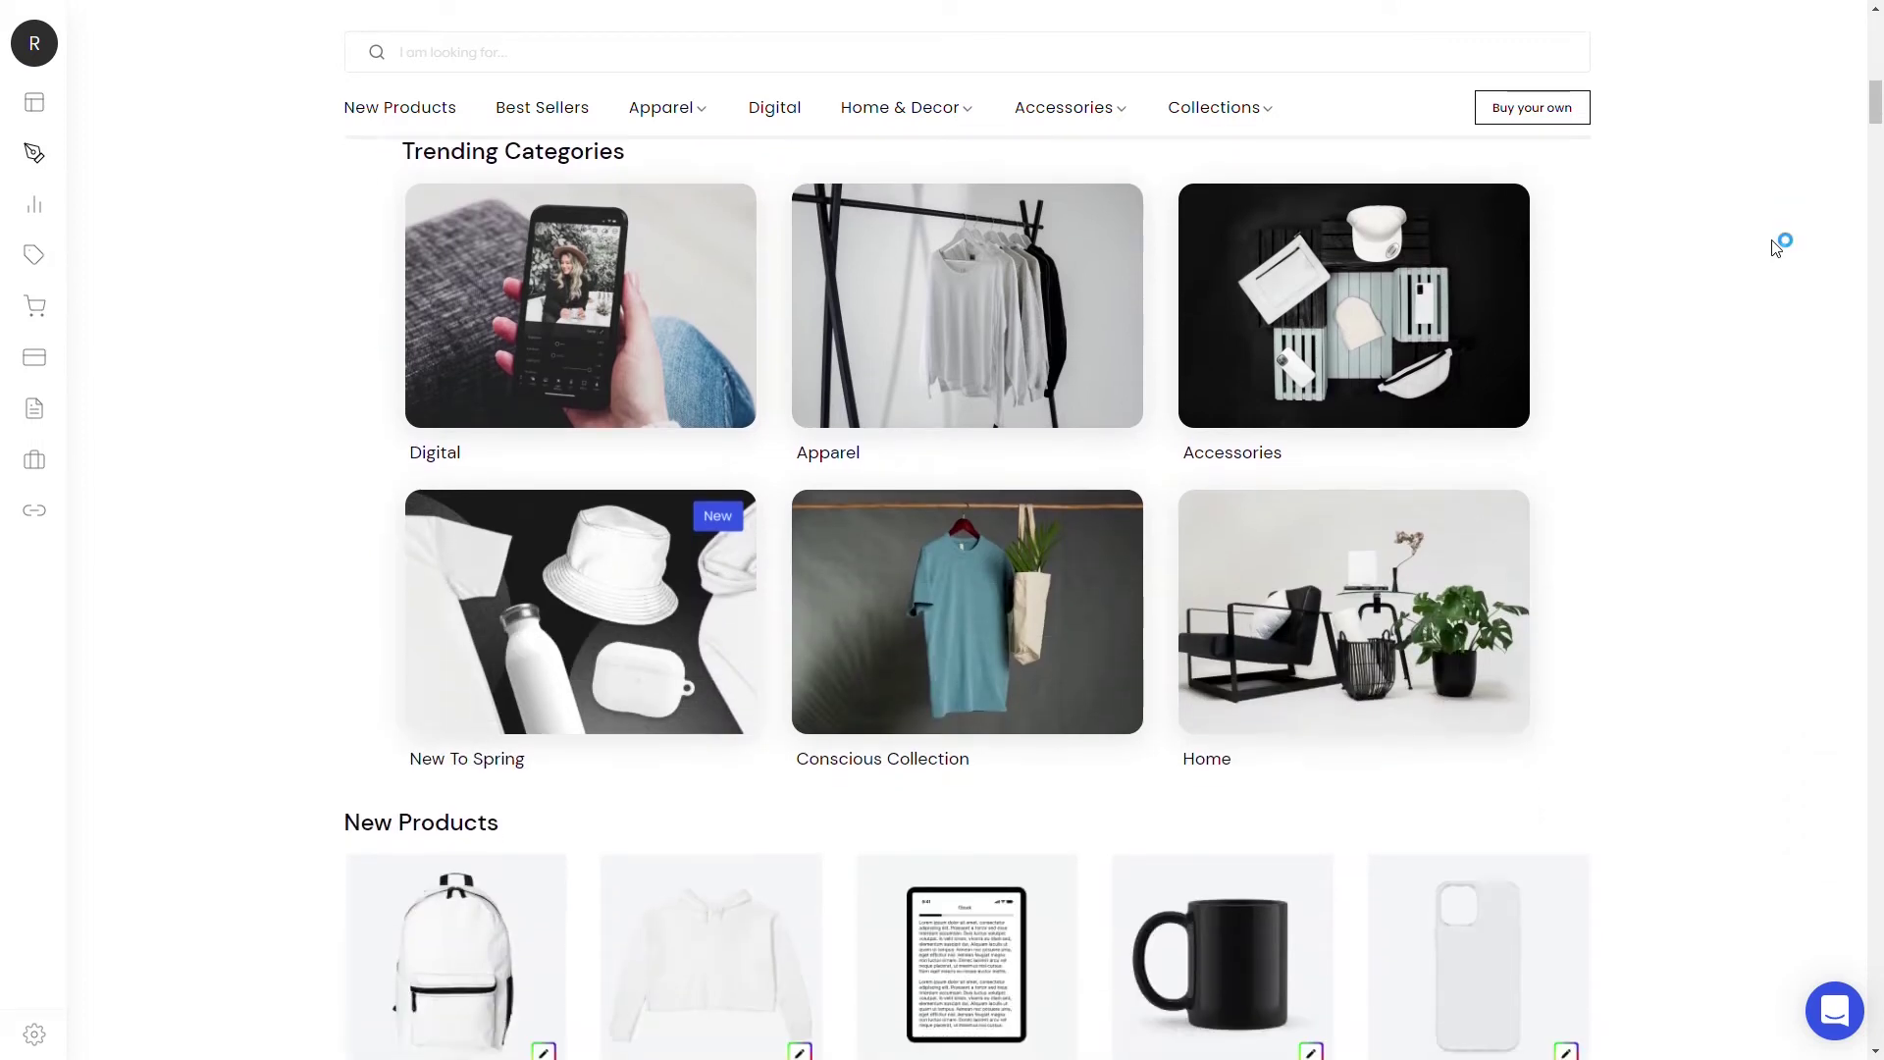
scroll(1773, 248, "down", 1)
scroll(1776, 248, "down", 1)
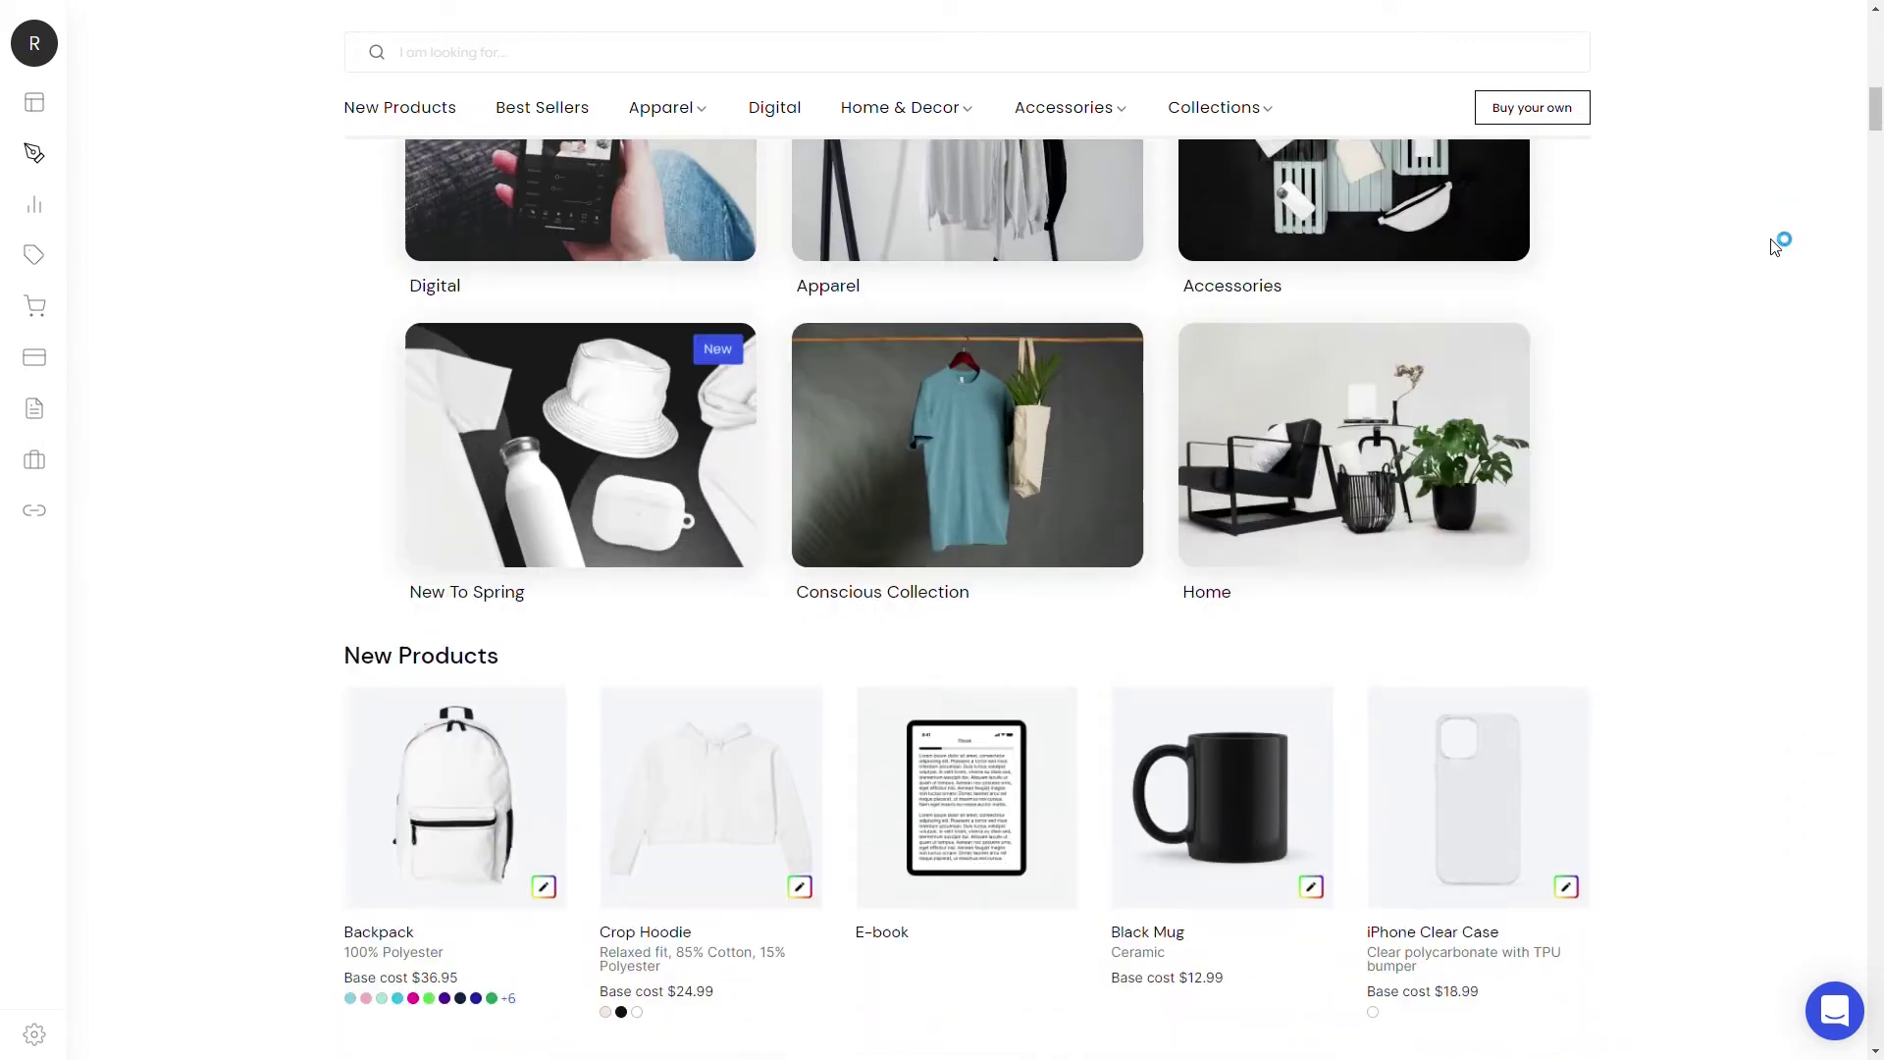
scroll(1776, 248, "down", 1)
scroll(1777, 248, "down", 1)
scroll(1776, 247, "down", 1)
scroll(1774, 246, "down", 1)
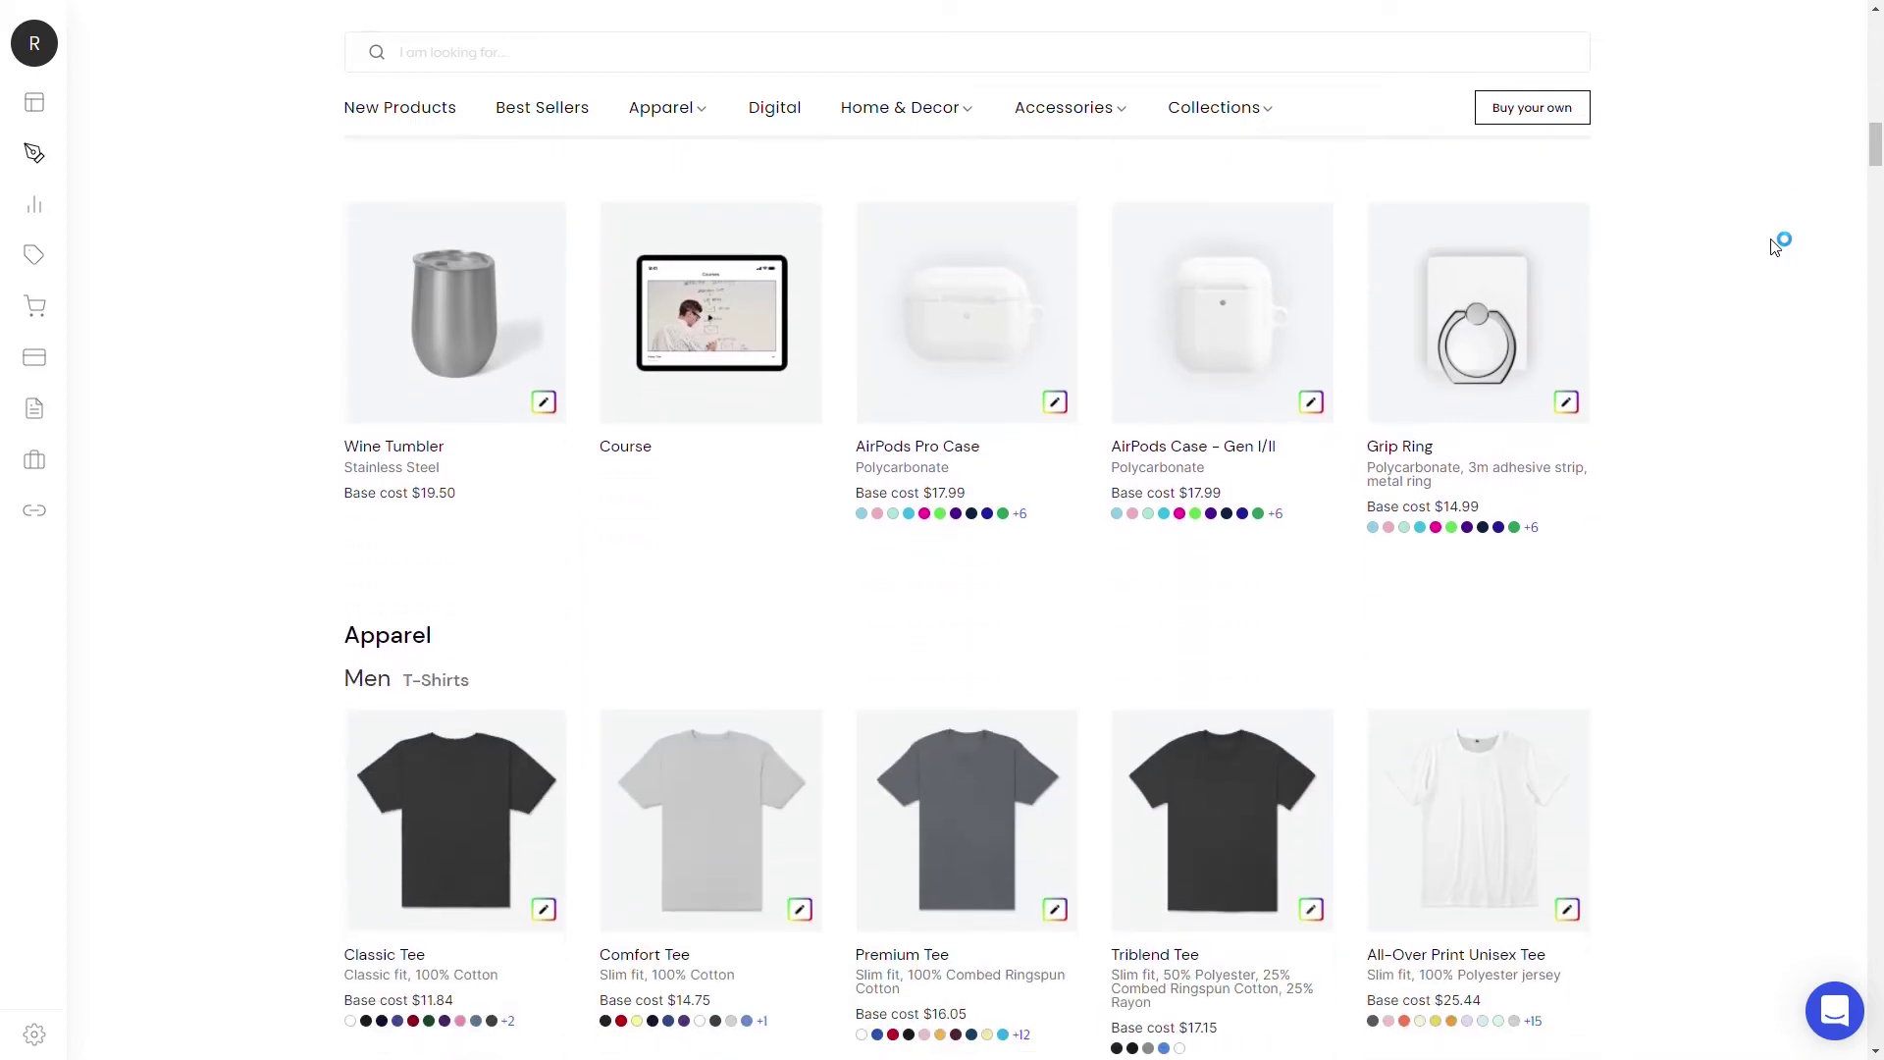
scroll(1773, 245, "down", 1)
scroll(1773, 246, "down", 2)
scroll(1773, 248, "down", 2)
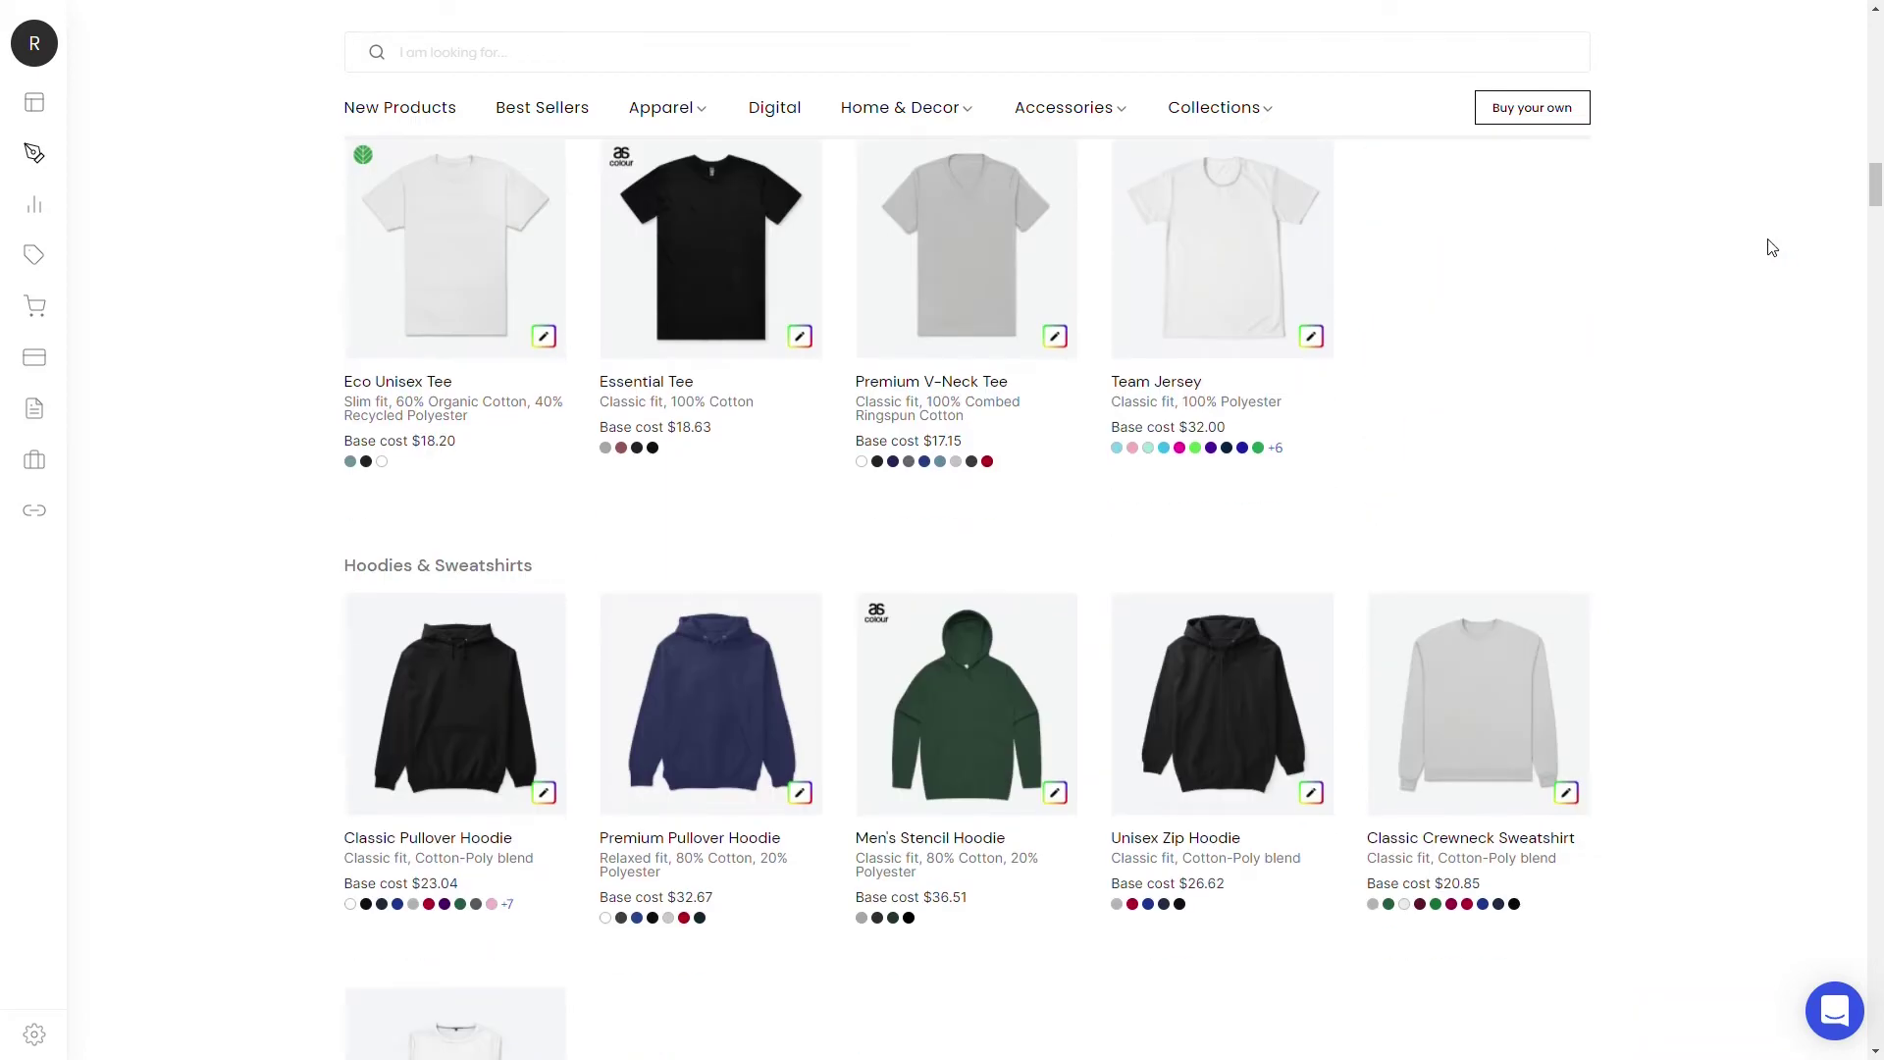
scroll(1770, 247, "down", 2)
scroll(1769, 248, "down", 2)
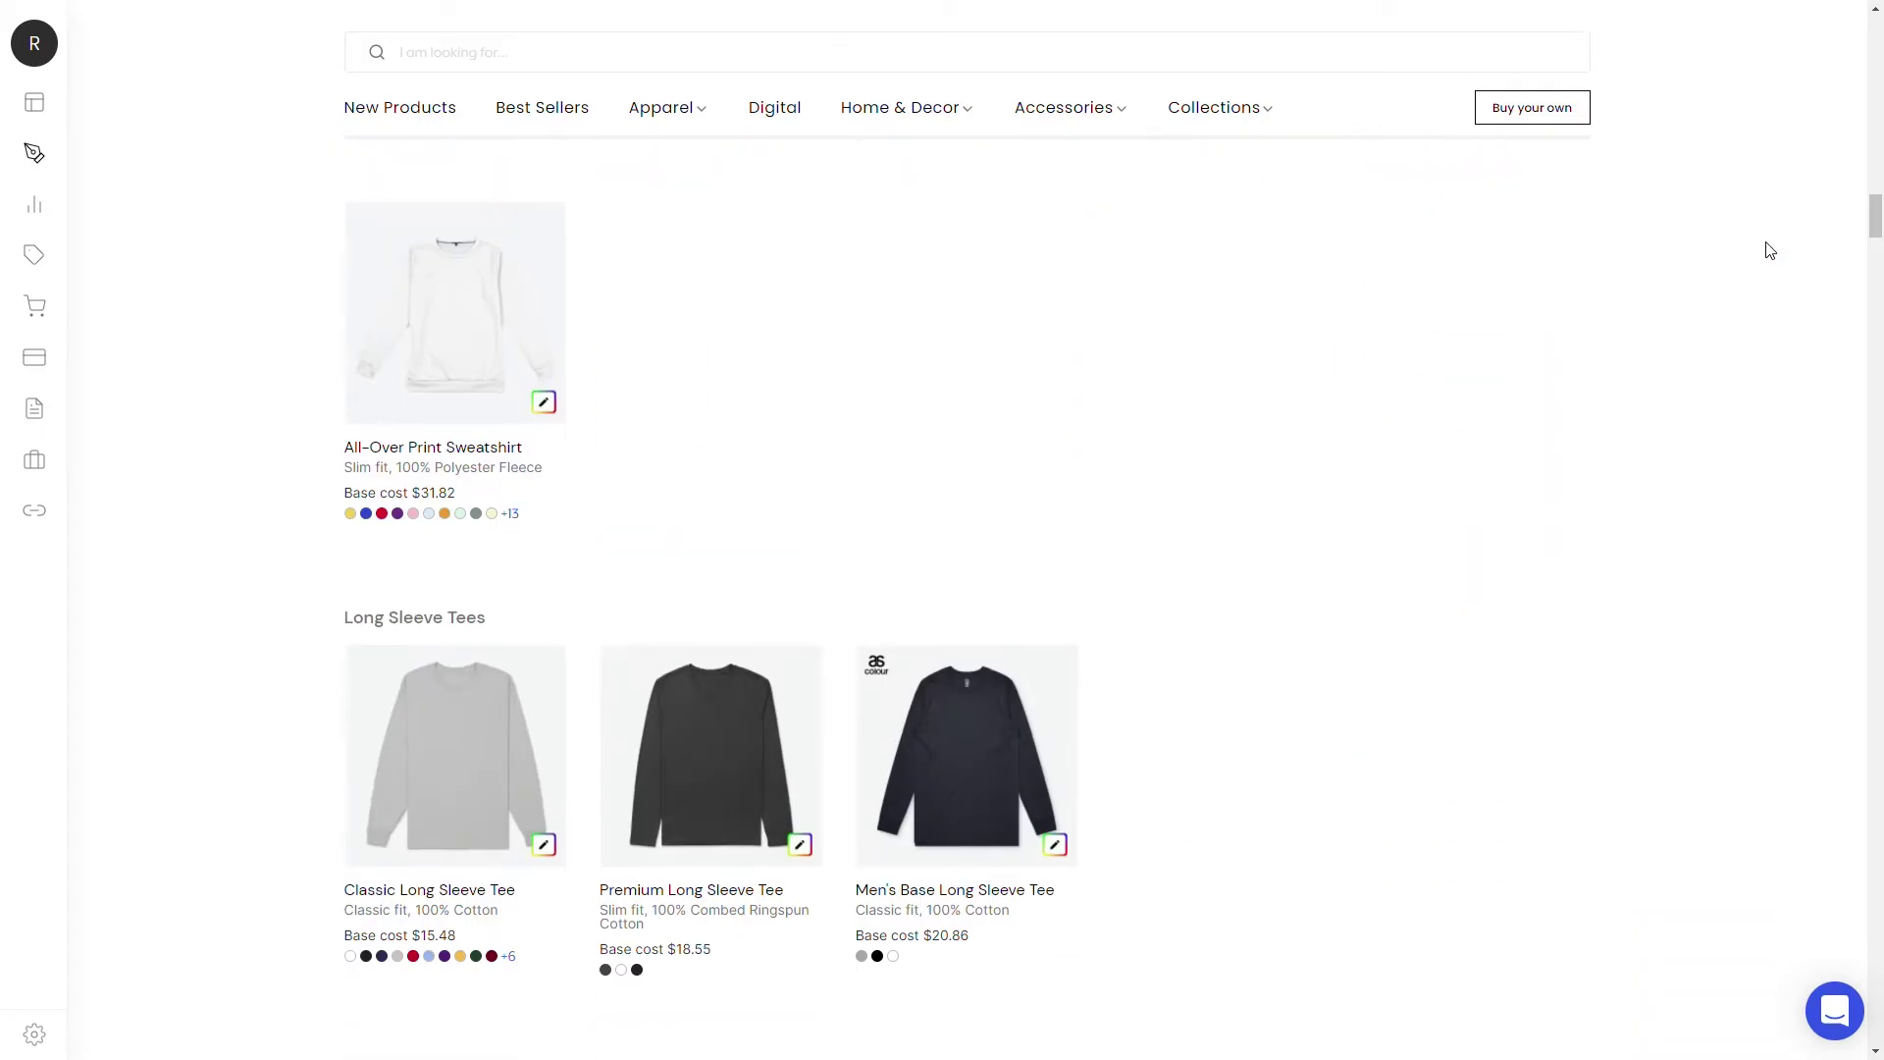
scroll(1769, 251, "down", 2)
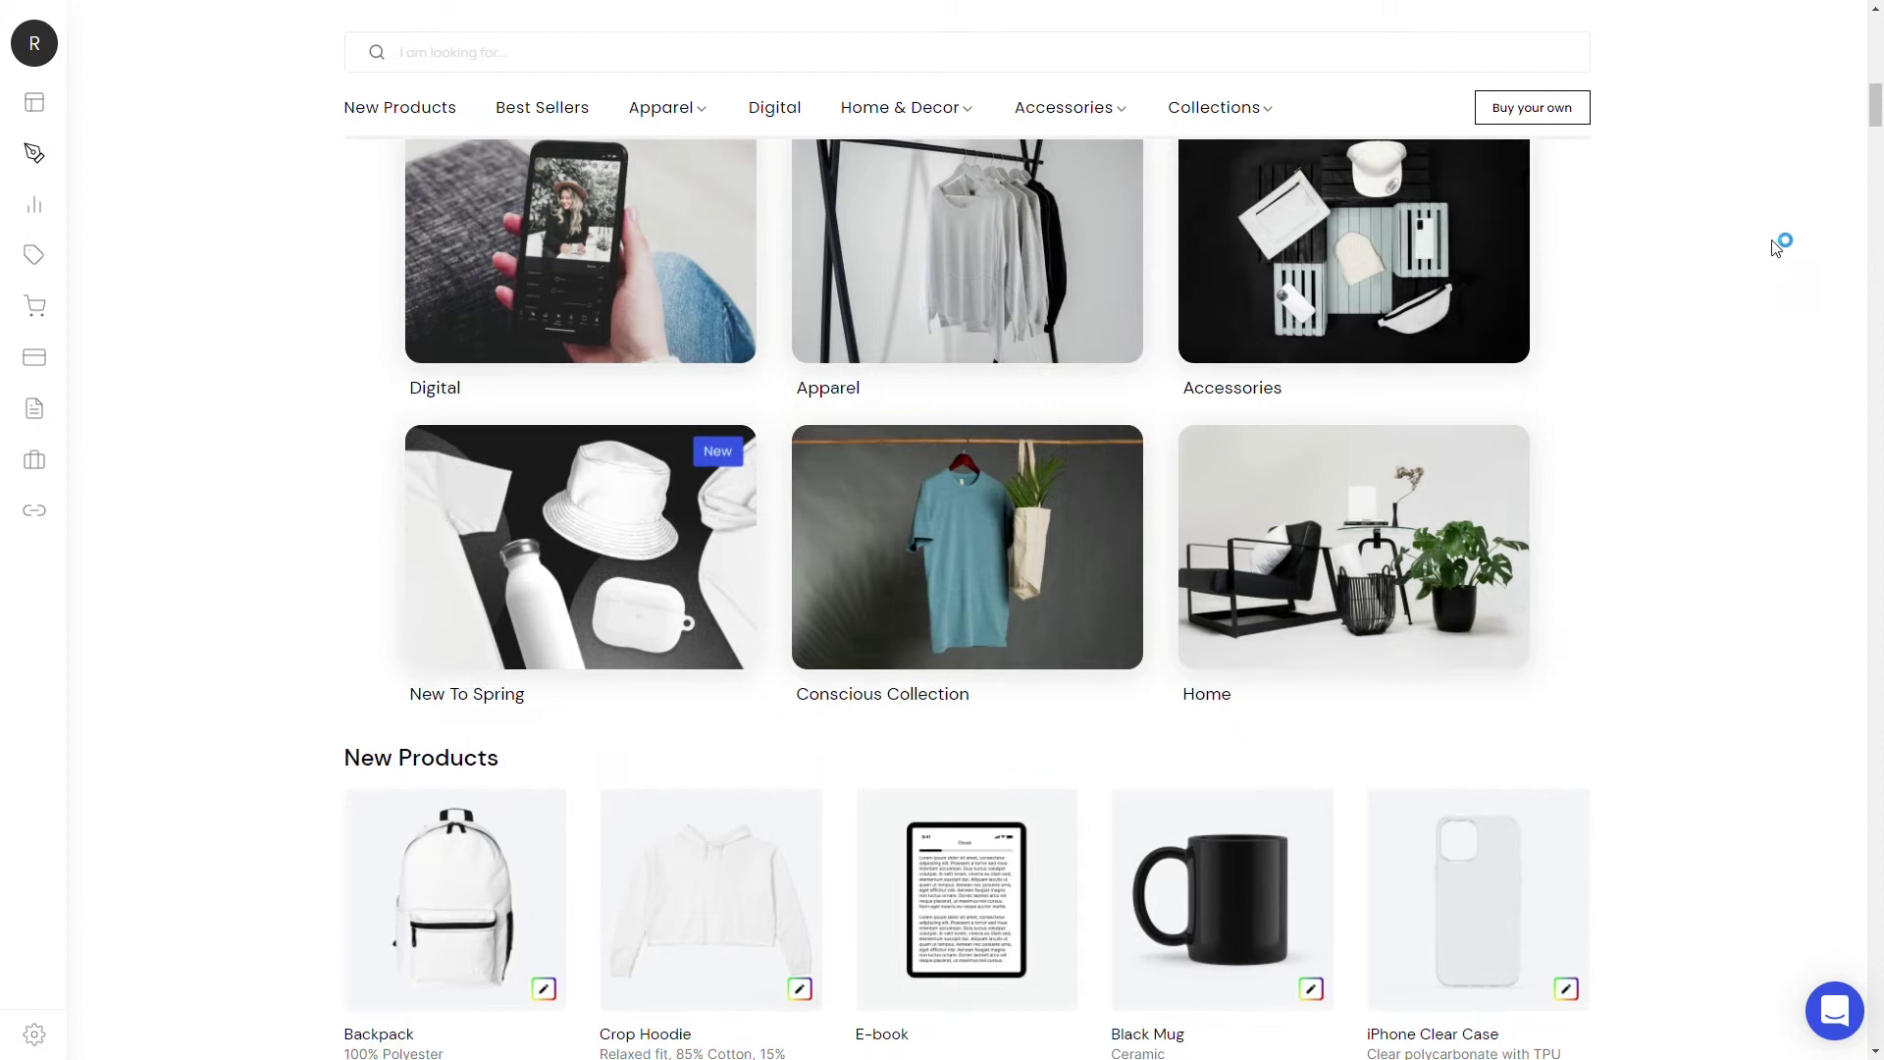
scroll(1775, 247, "down", 1)
scroll(1775, 248, "down", 1)
scroll(1775, 249, "down", 1)
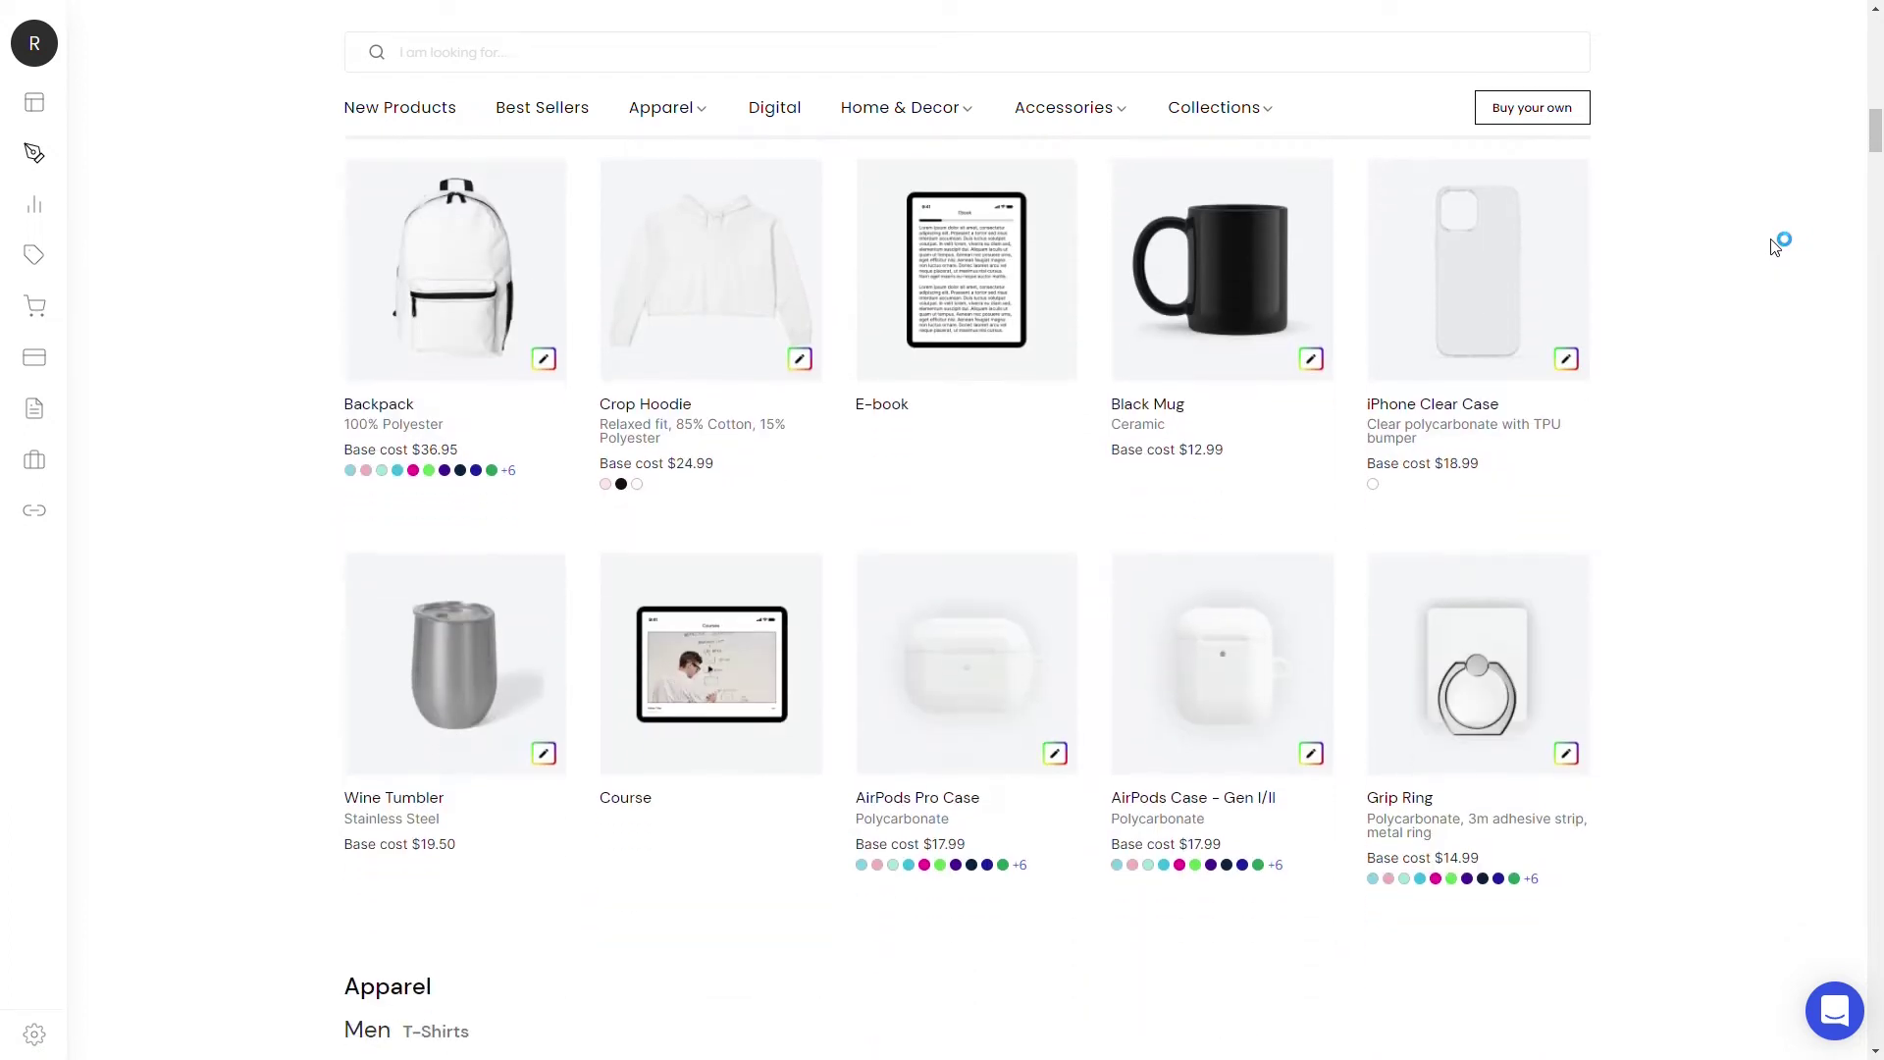
scroll(1776, 247, "down", 1)
scroll(1775, 247, "down", 1)
scroll(1775, 247, "down", 2)
scroll(1775, 247, "down", 2)
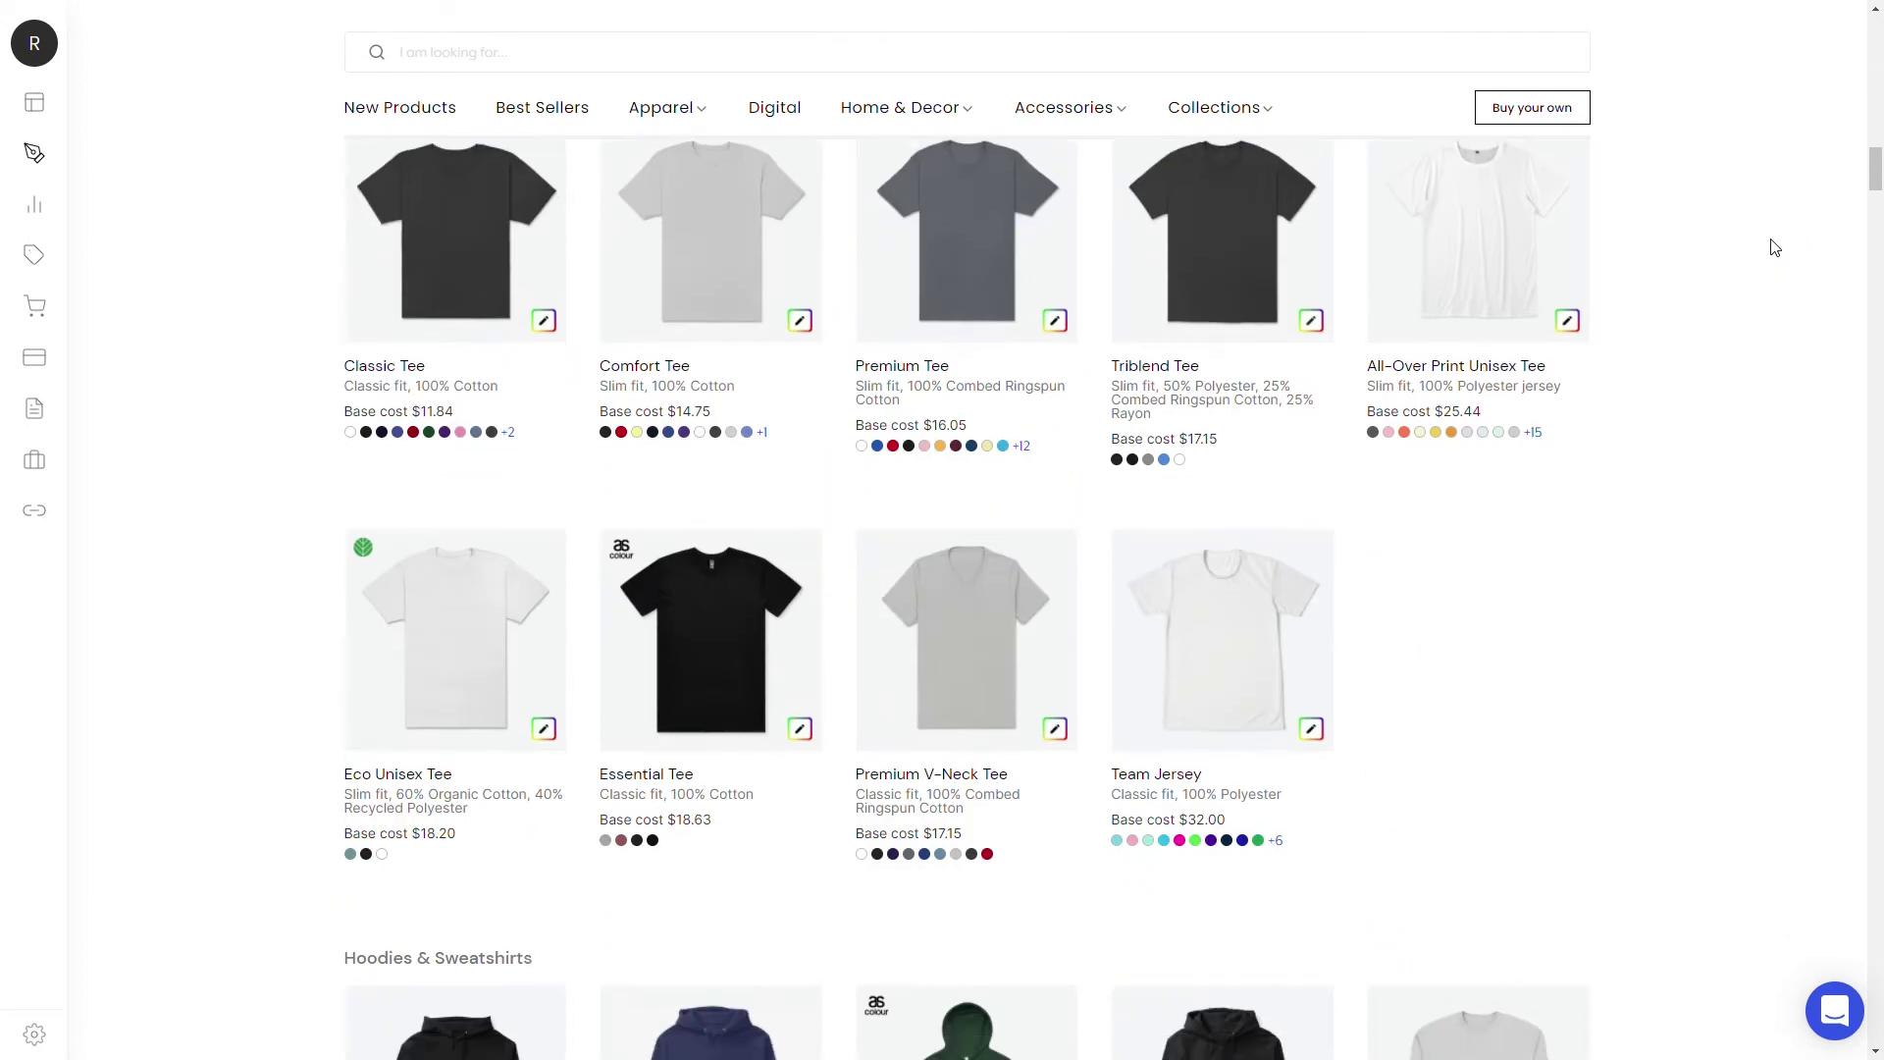
scroll(1775, 247, "down", 2)
scroll(1775, 248, "down", 5)
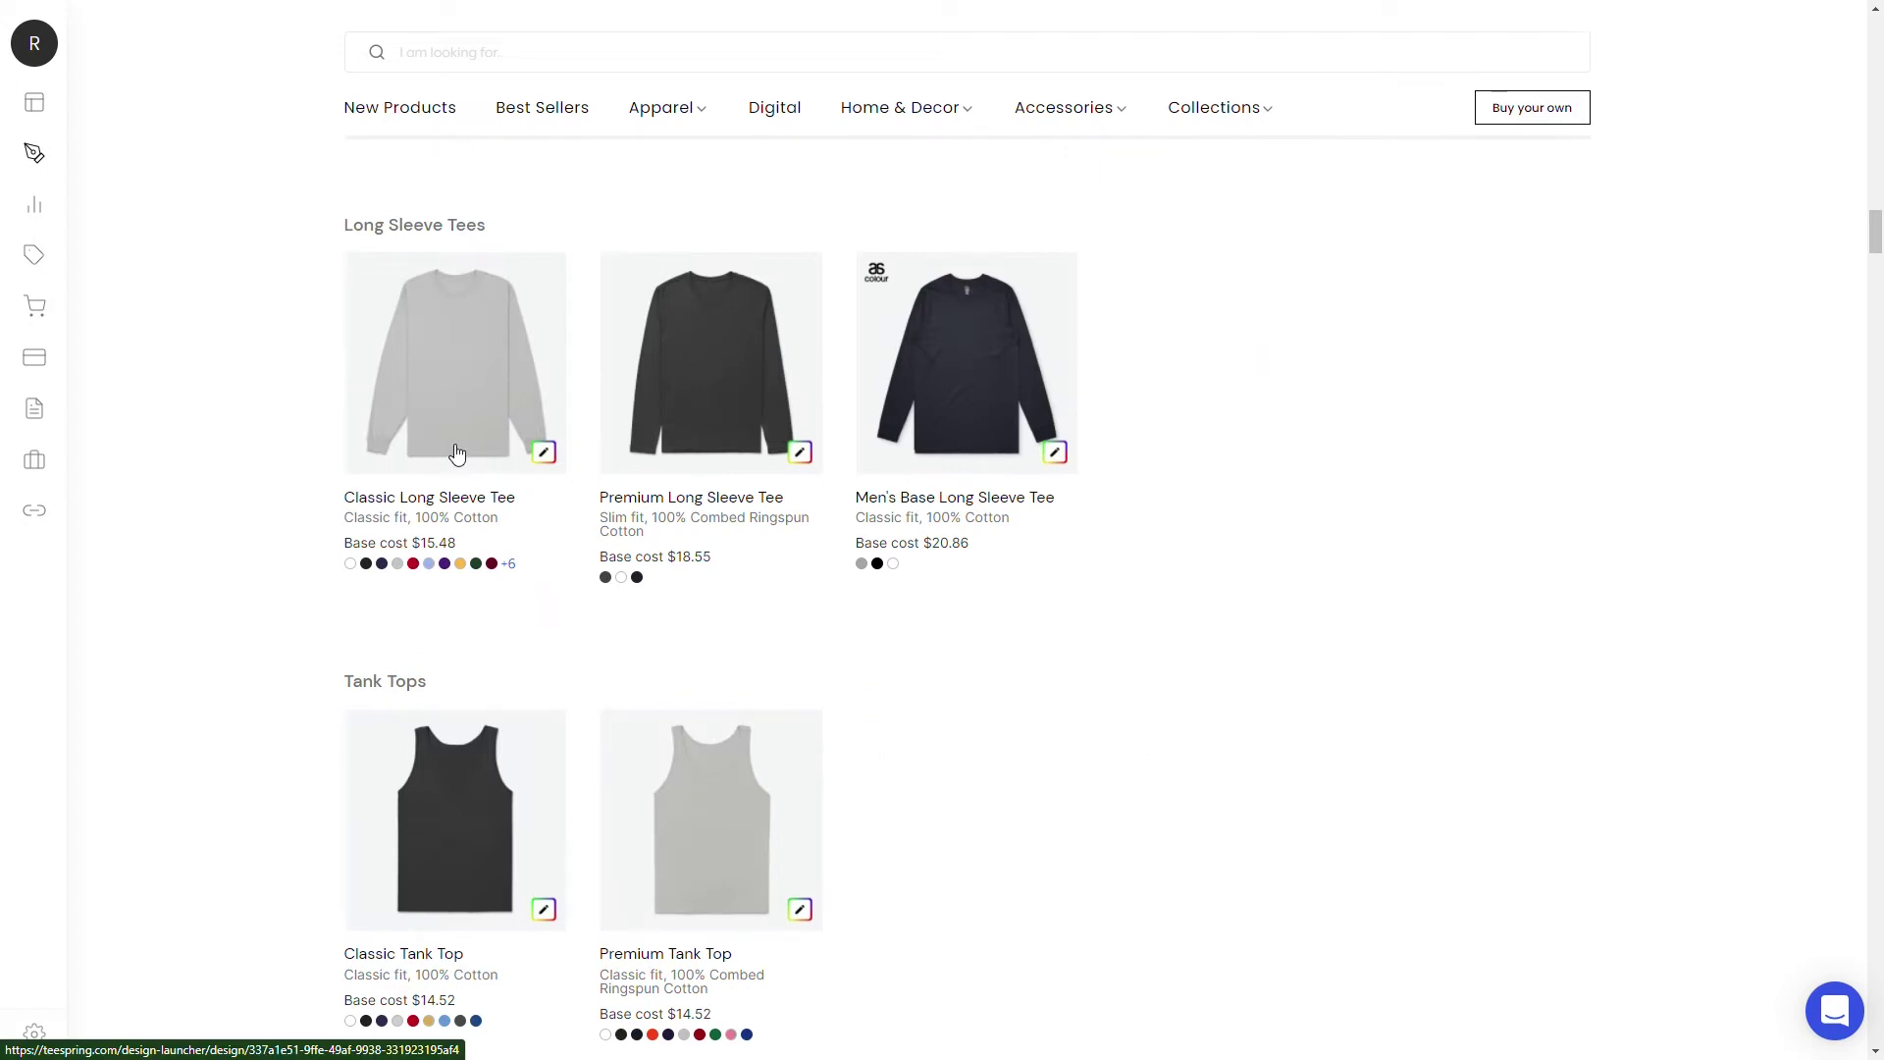
Choose the Classic Long Sleeve Tee card to begin designing it at $25.99 US
left_click(449, 450)
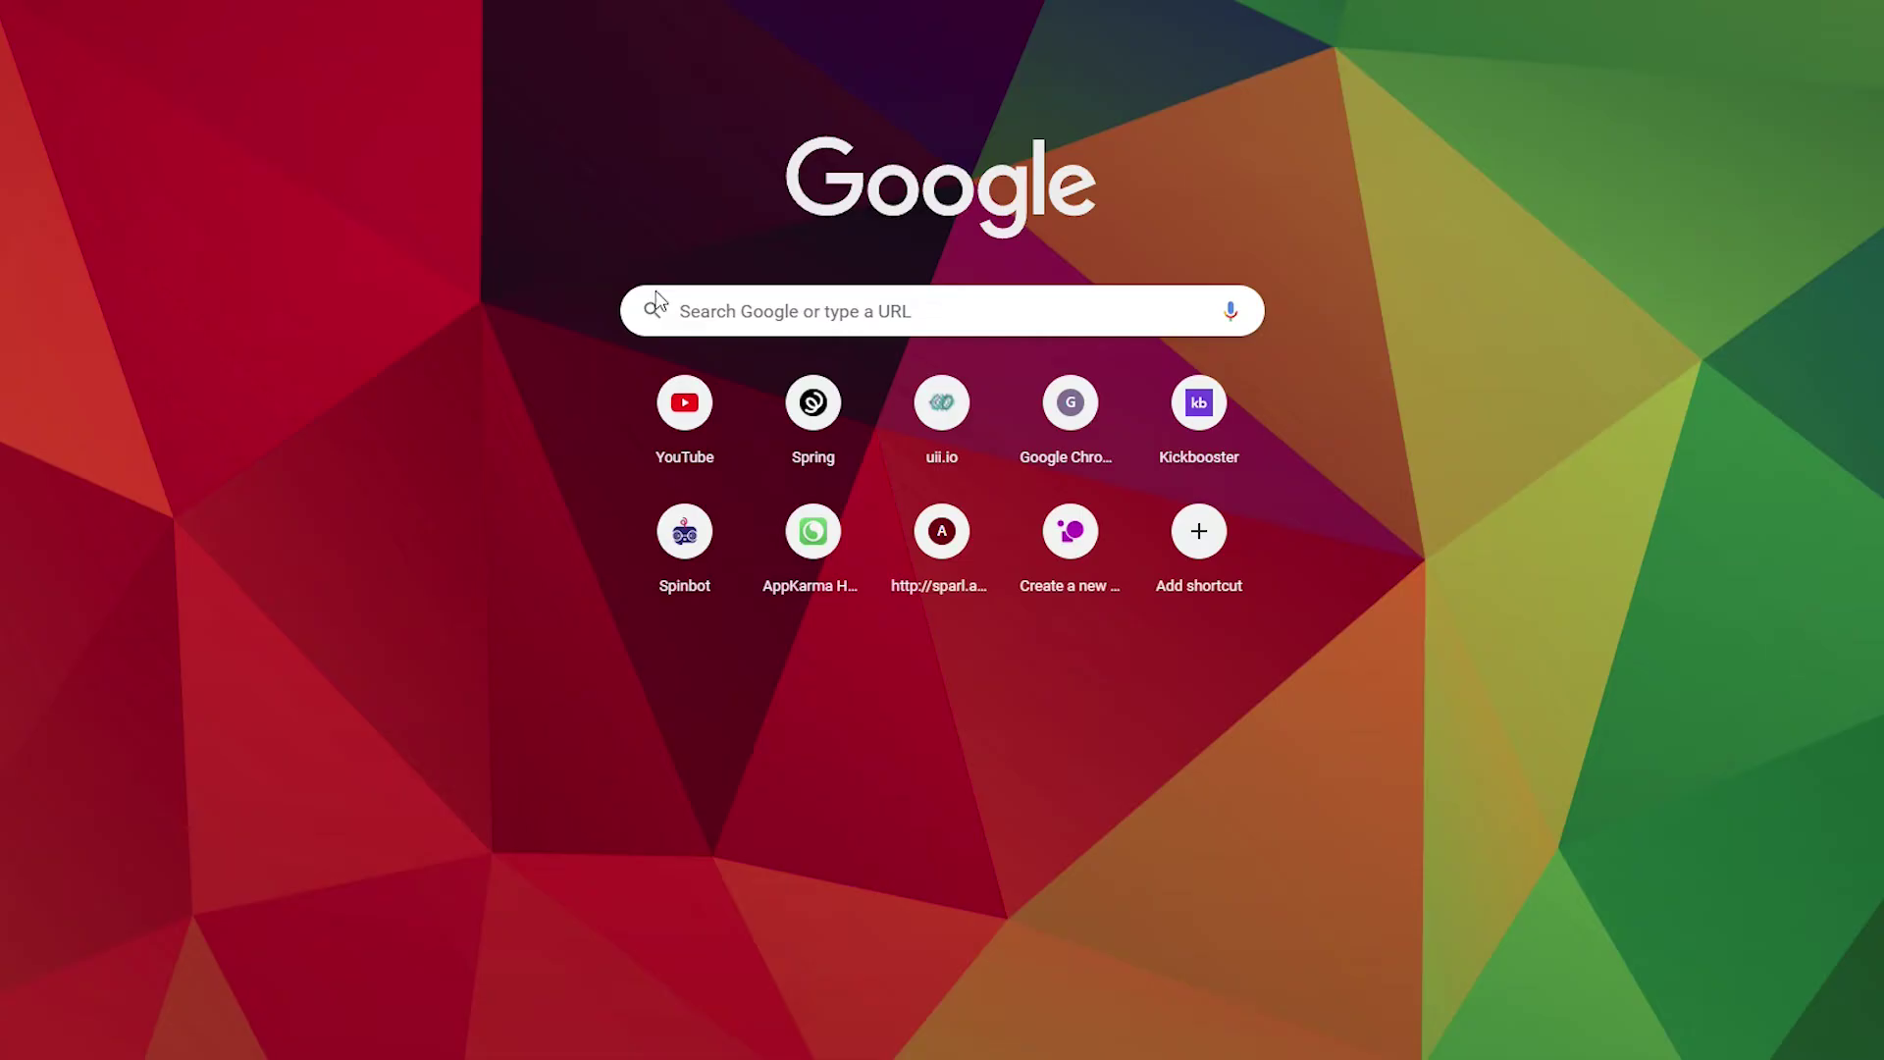
Search Google Images for cute emojis and copy the penguin holding a HELLO sign
left_click(756, 309)
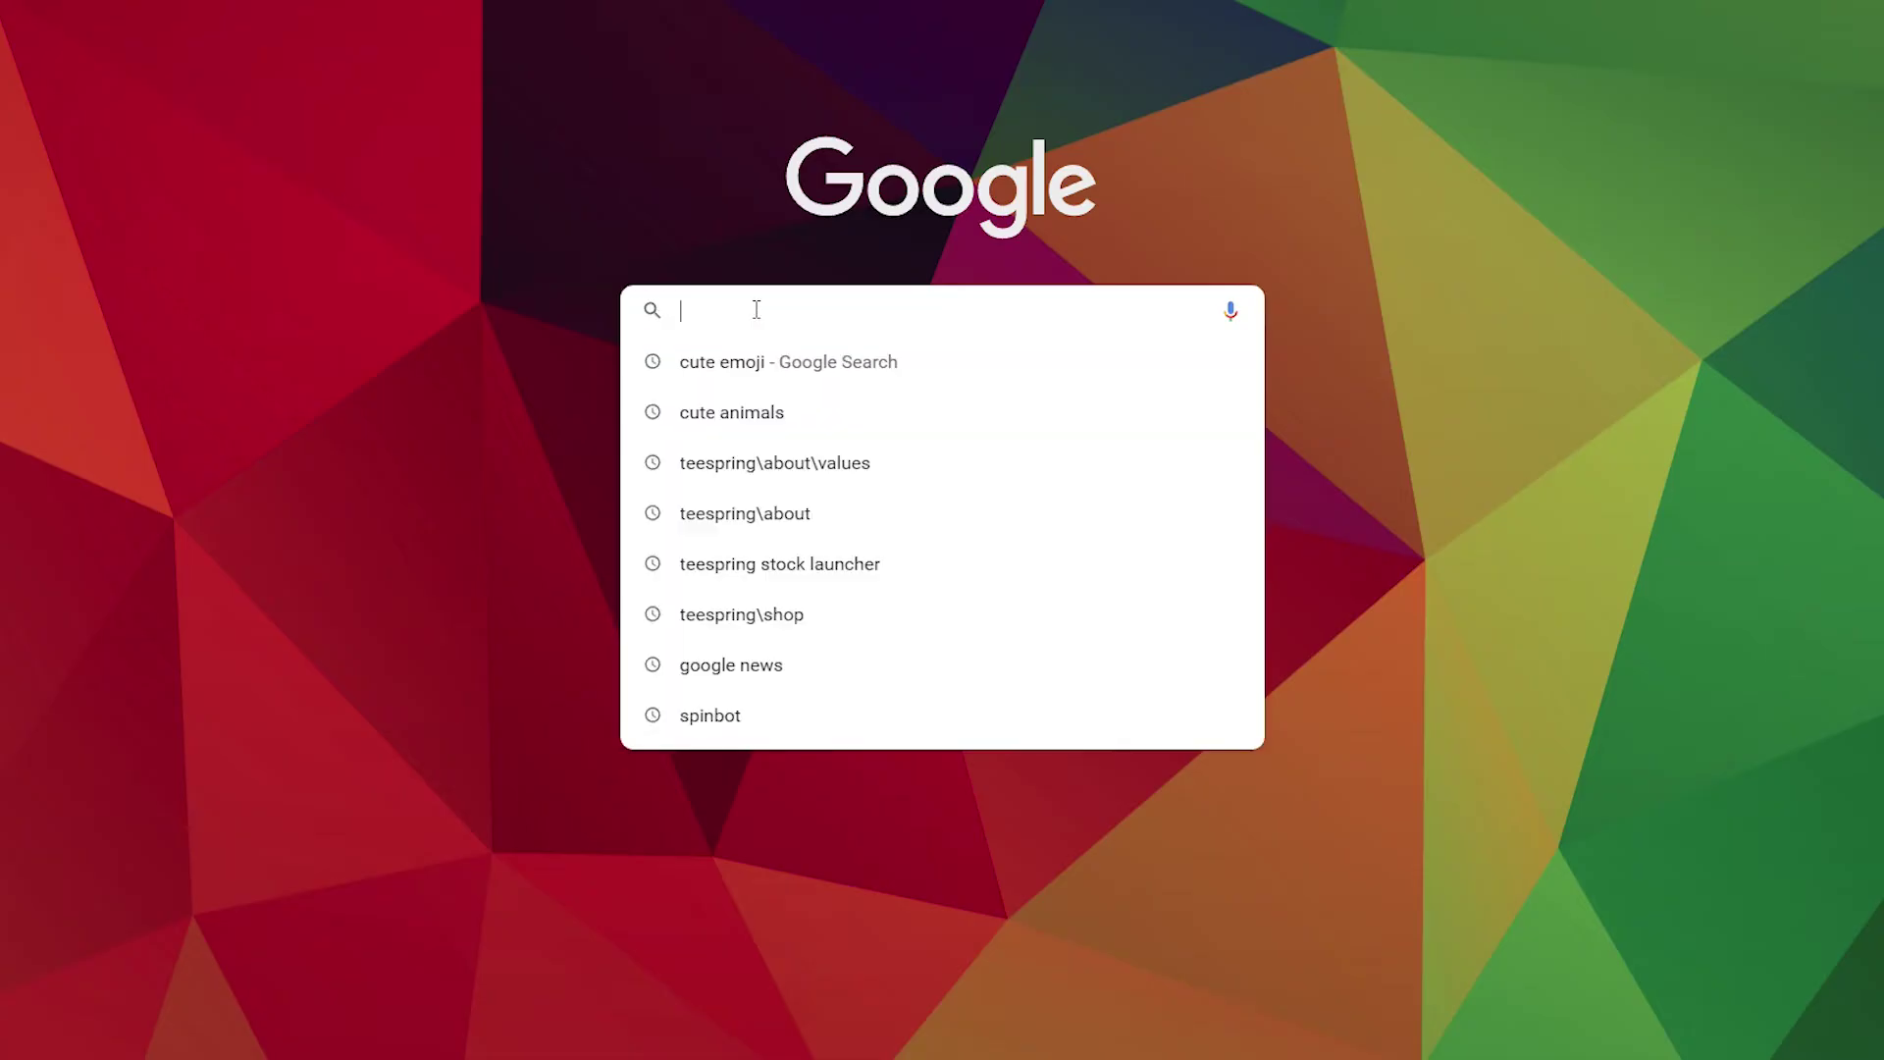
type("cute emojis")
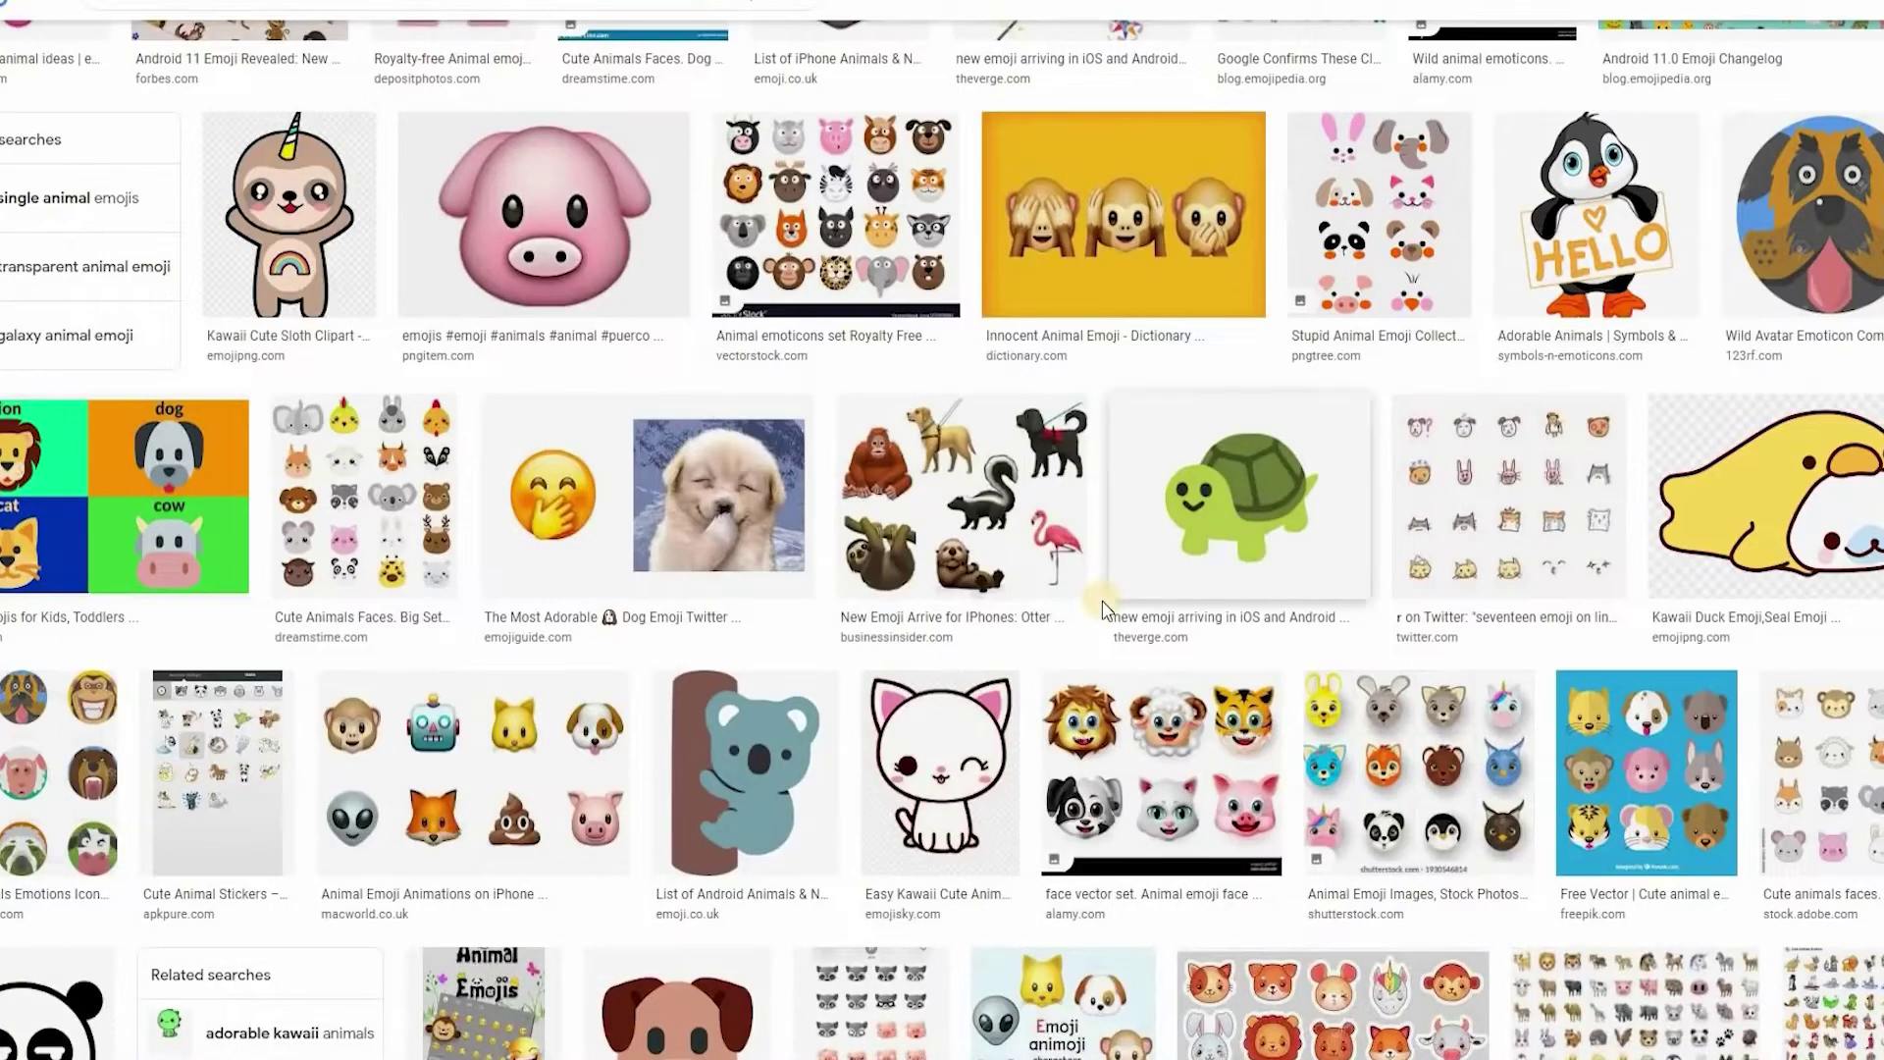
scroll(1104, 607, "up", 3)
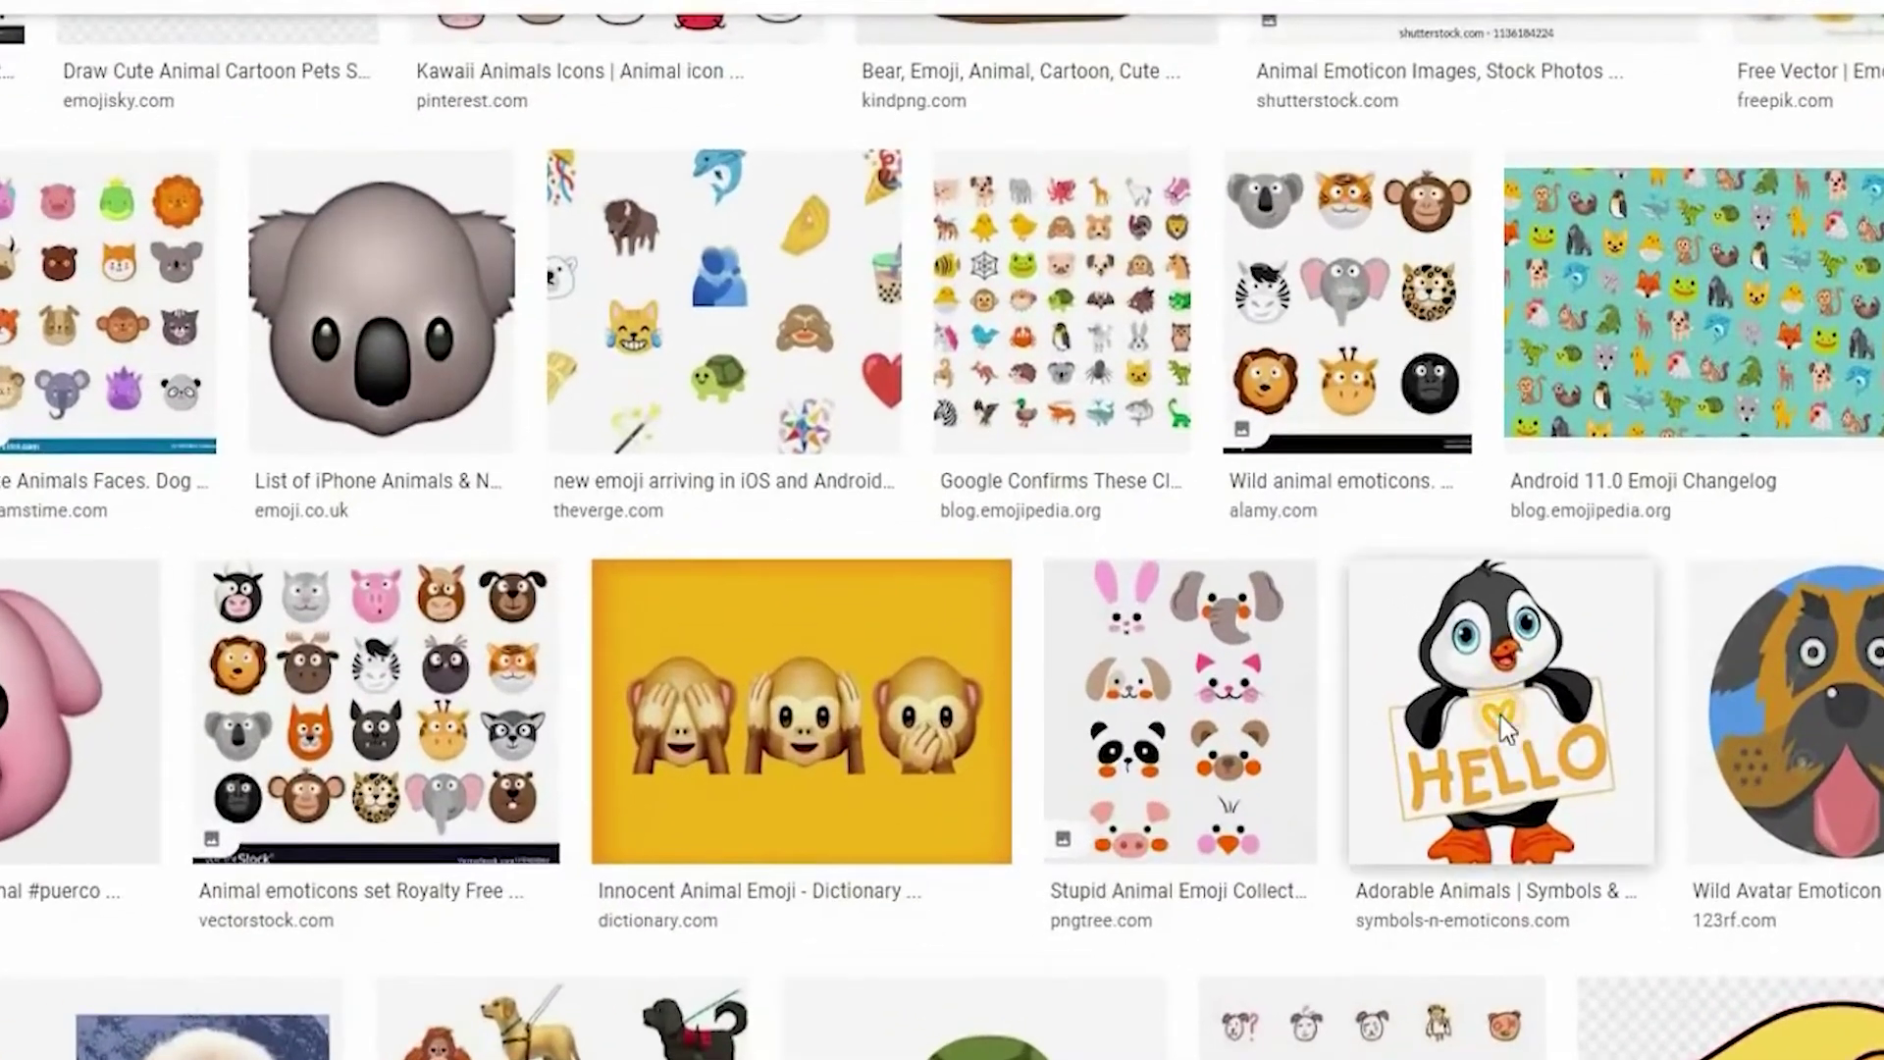
left_click(1503, 729)
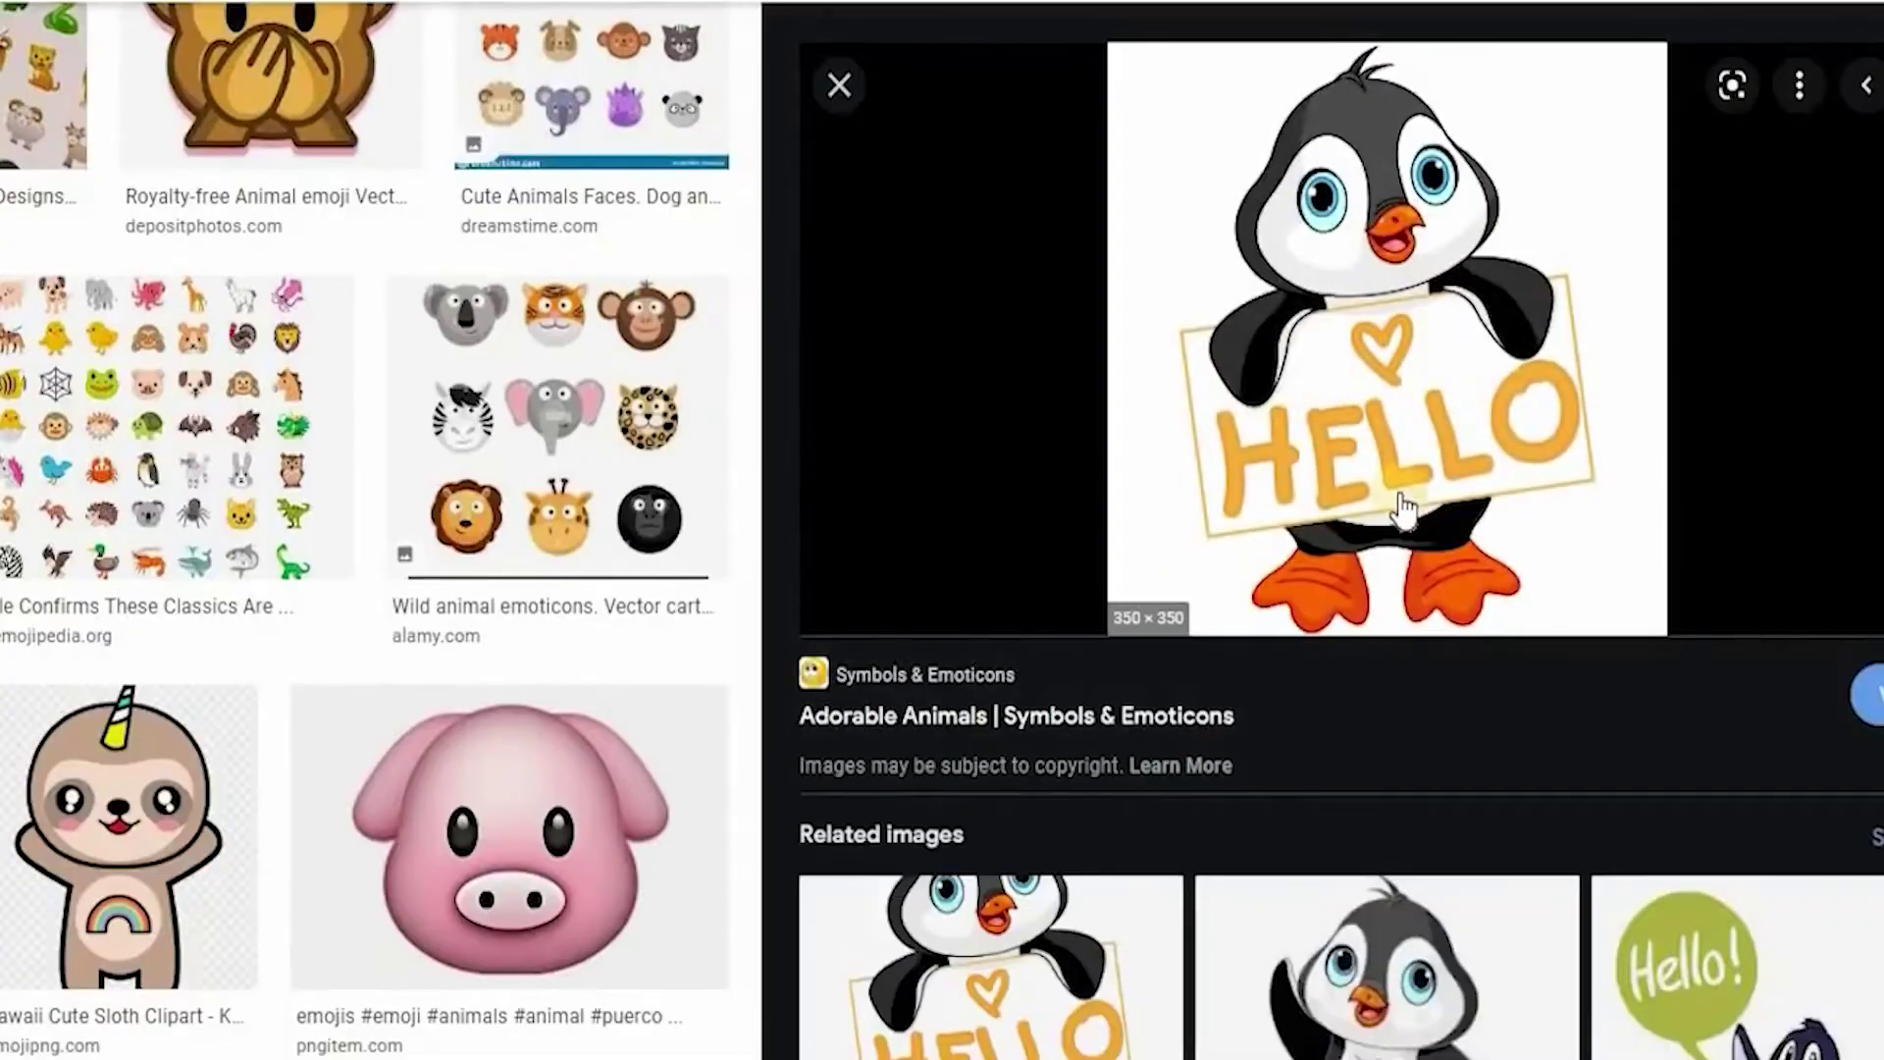
left_click(1379, 975)
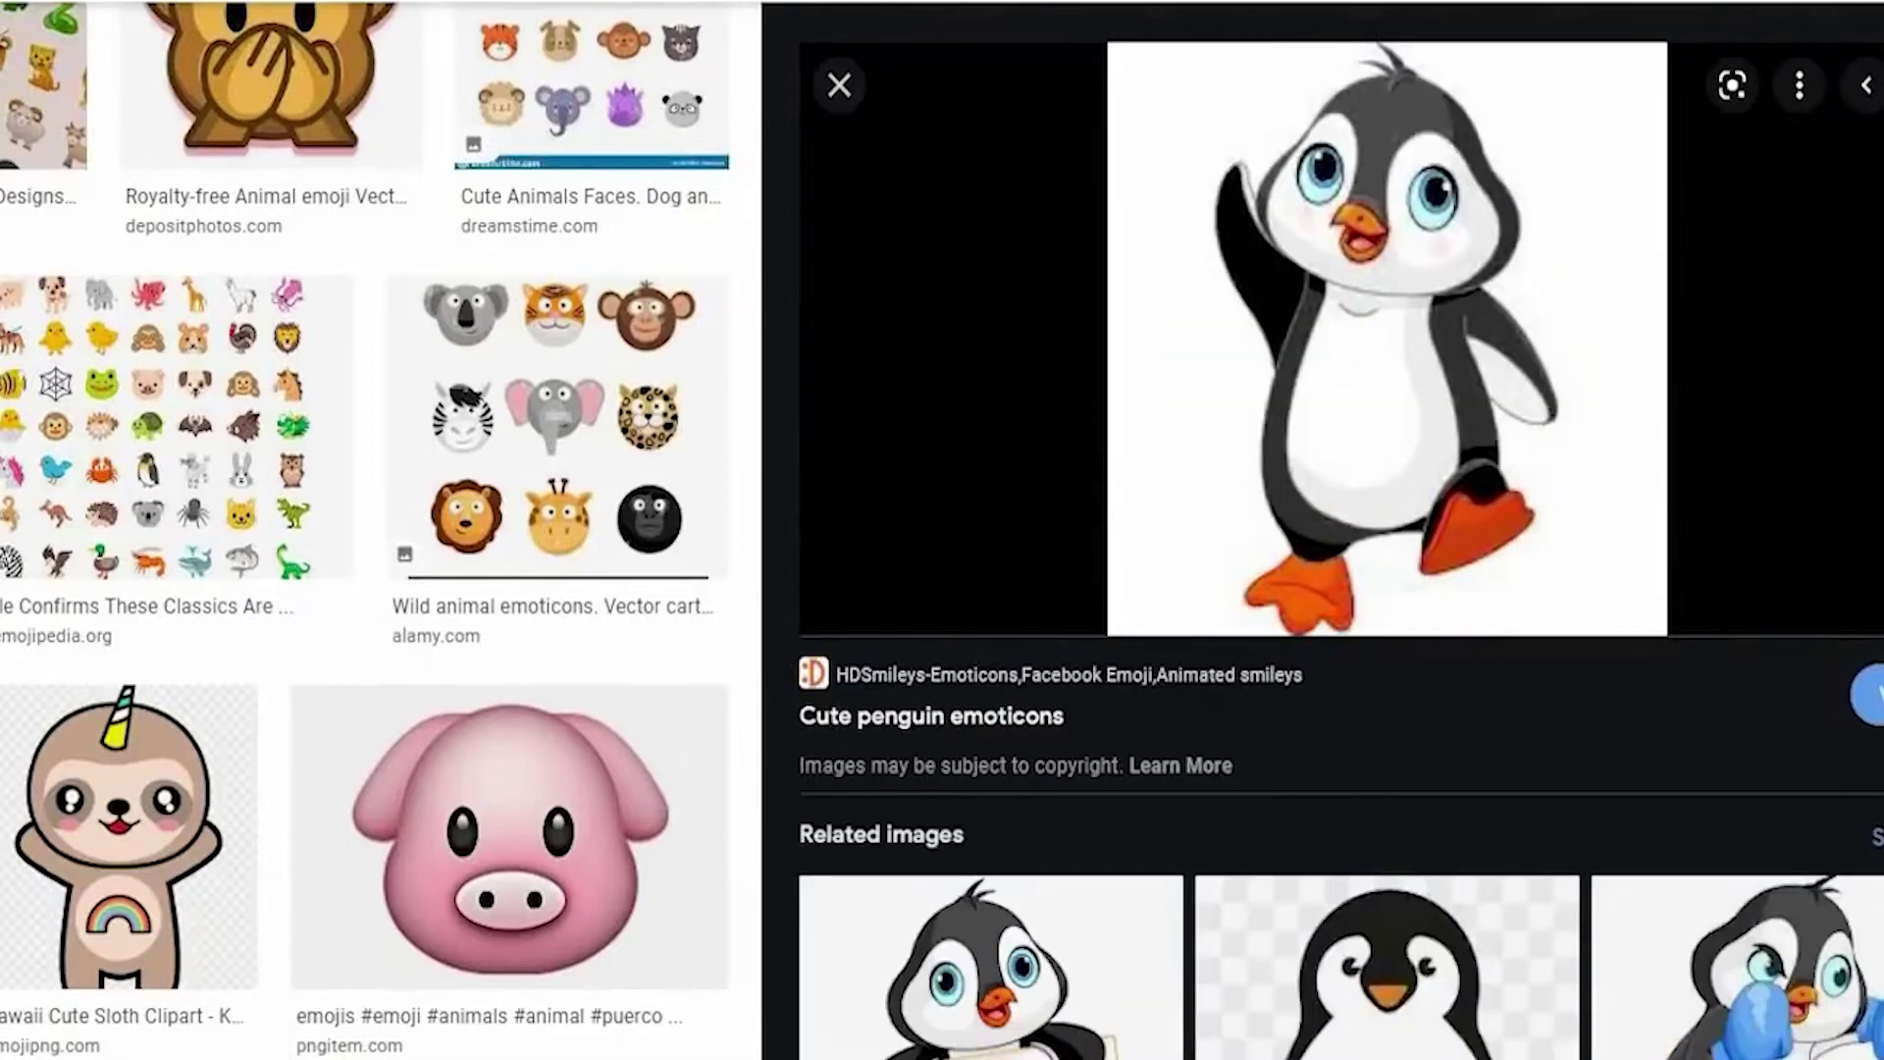
key("alt+Left")
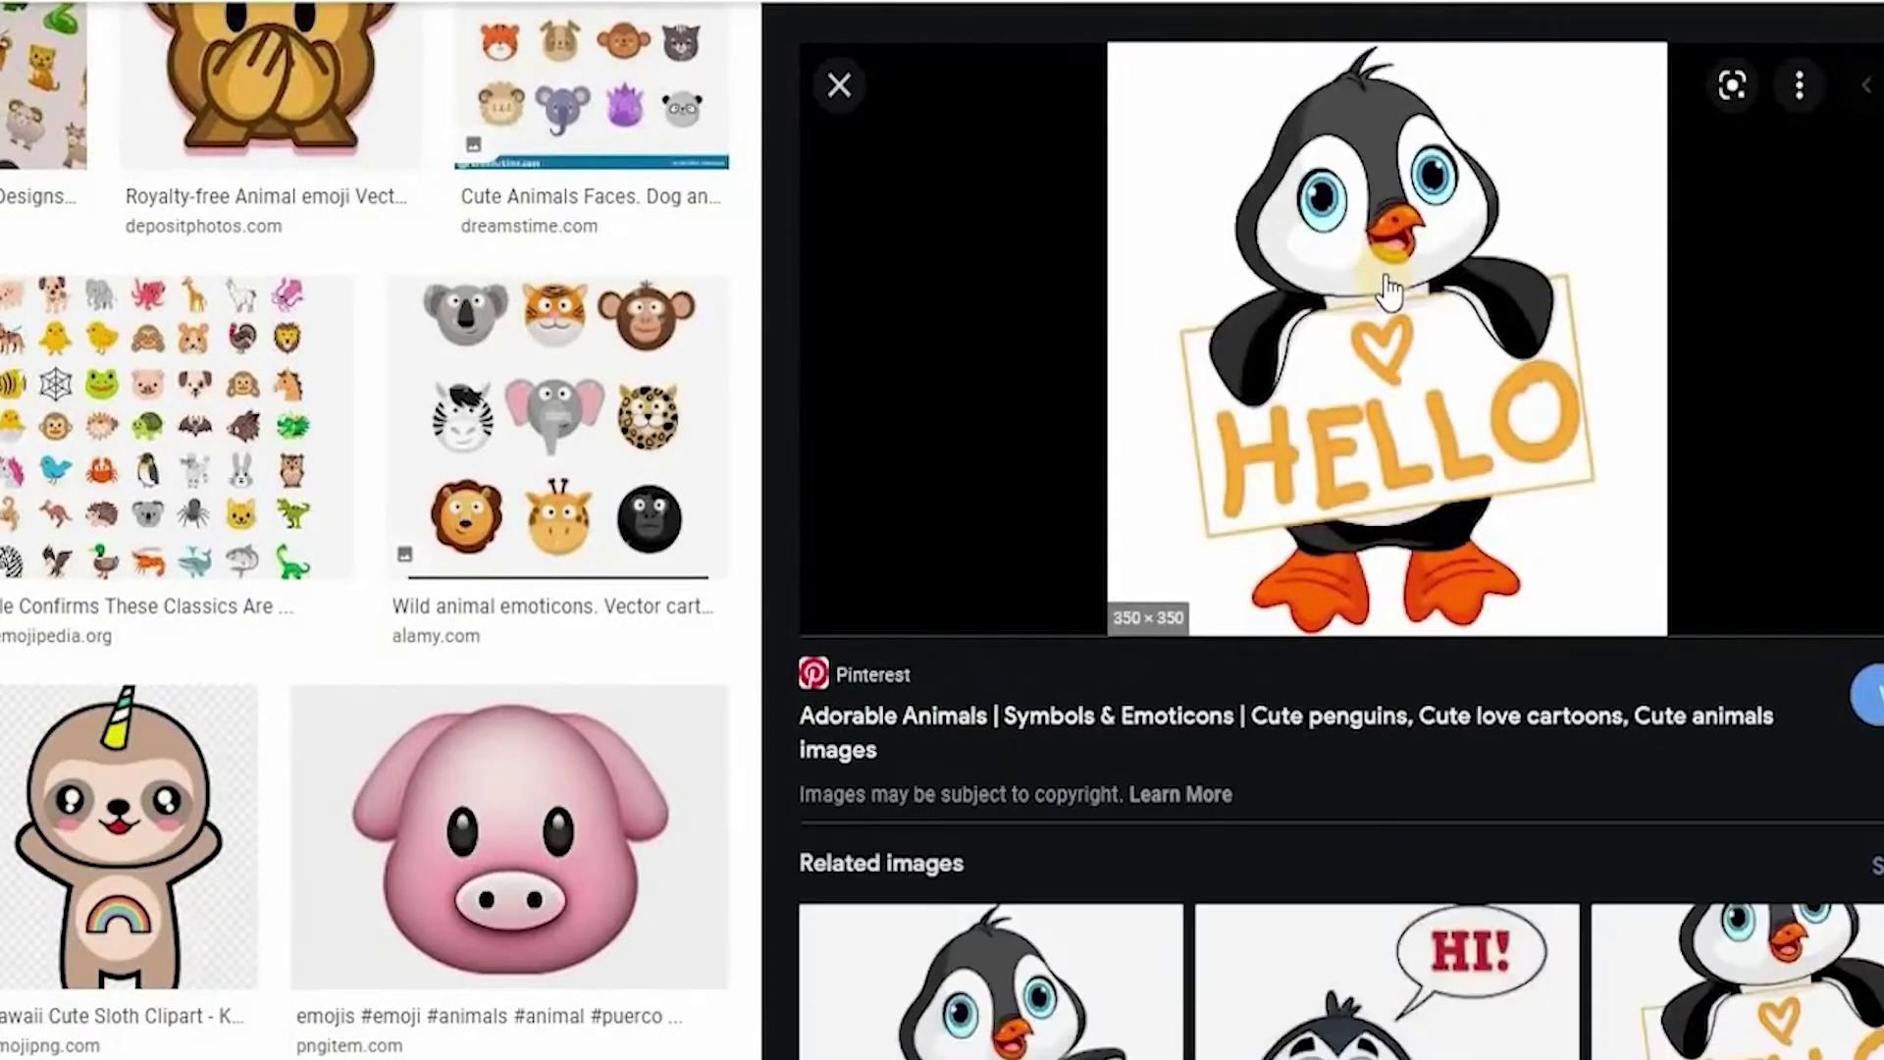
right_click(1387, 280)
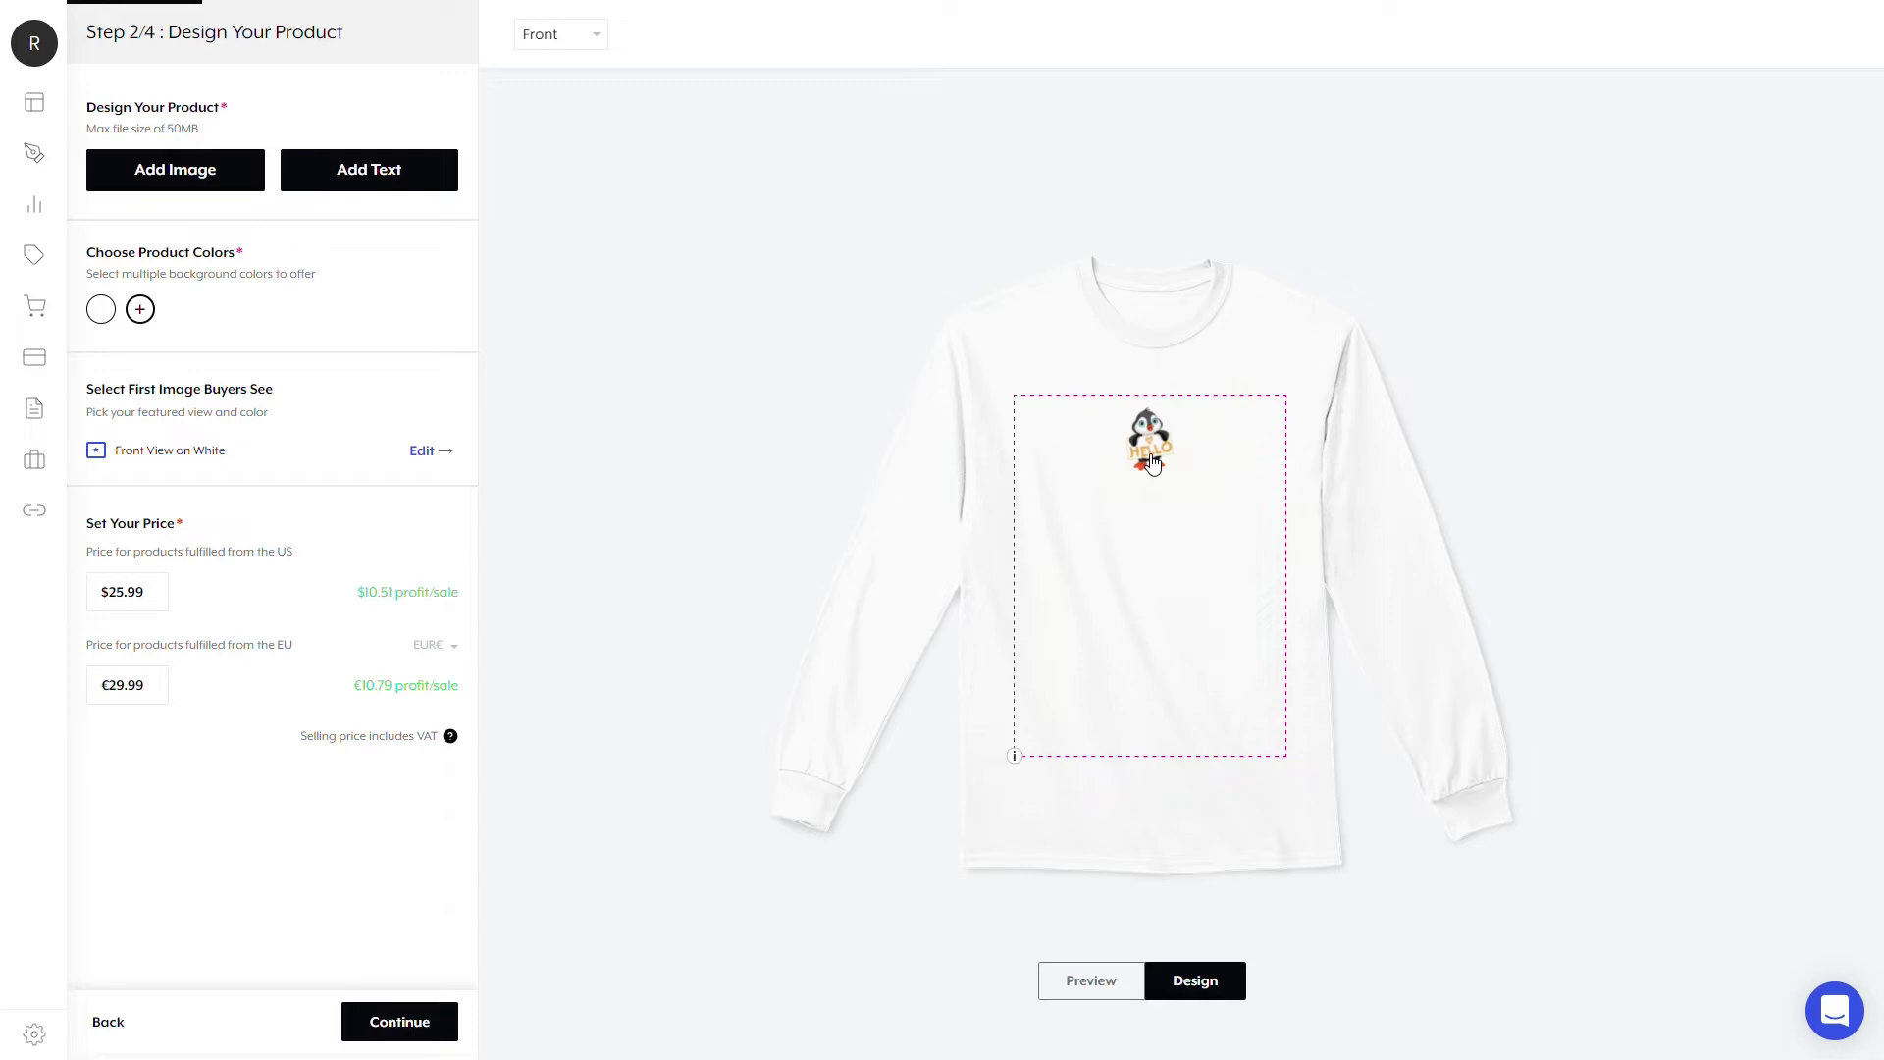
Reposition and scale up the HELLO penguin artwork to fill more of the shirt front
mouse_move(1155, 457)
left_mouse_down()
mouse_move(1049, 526)
mouse_move(1229, 622)
mouse_move(1144, 527)
left_mouse_up()
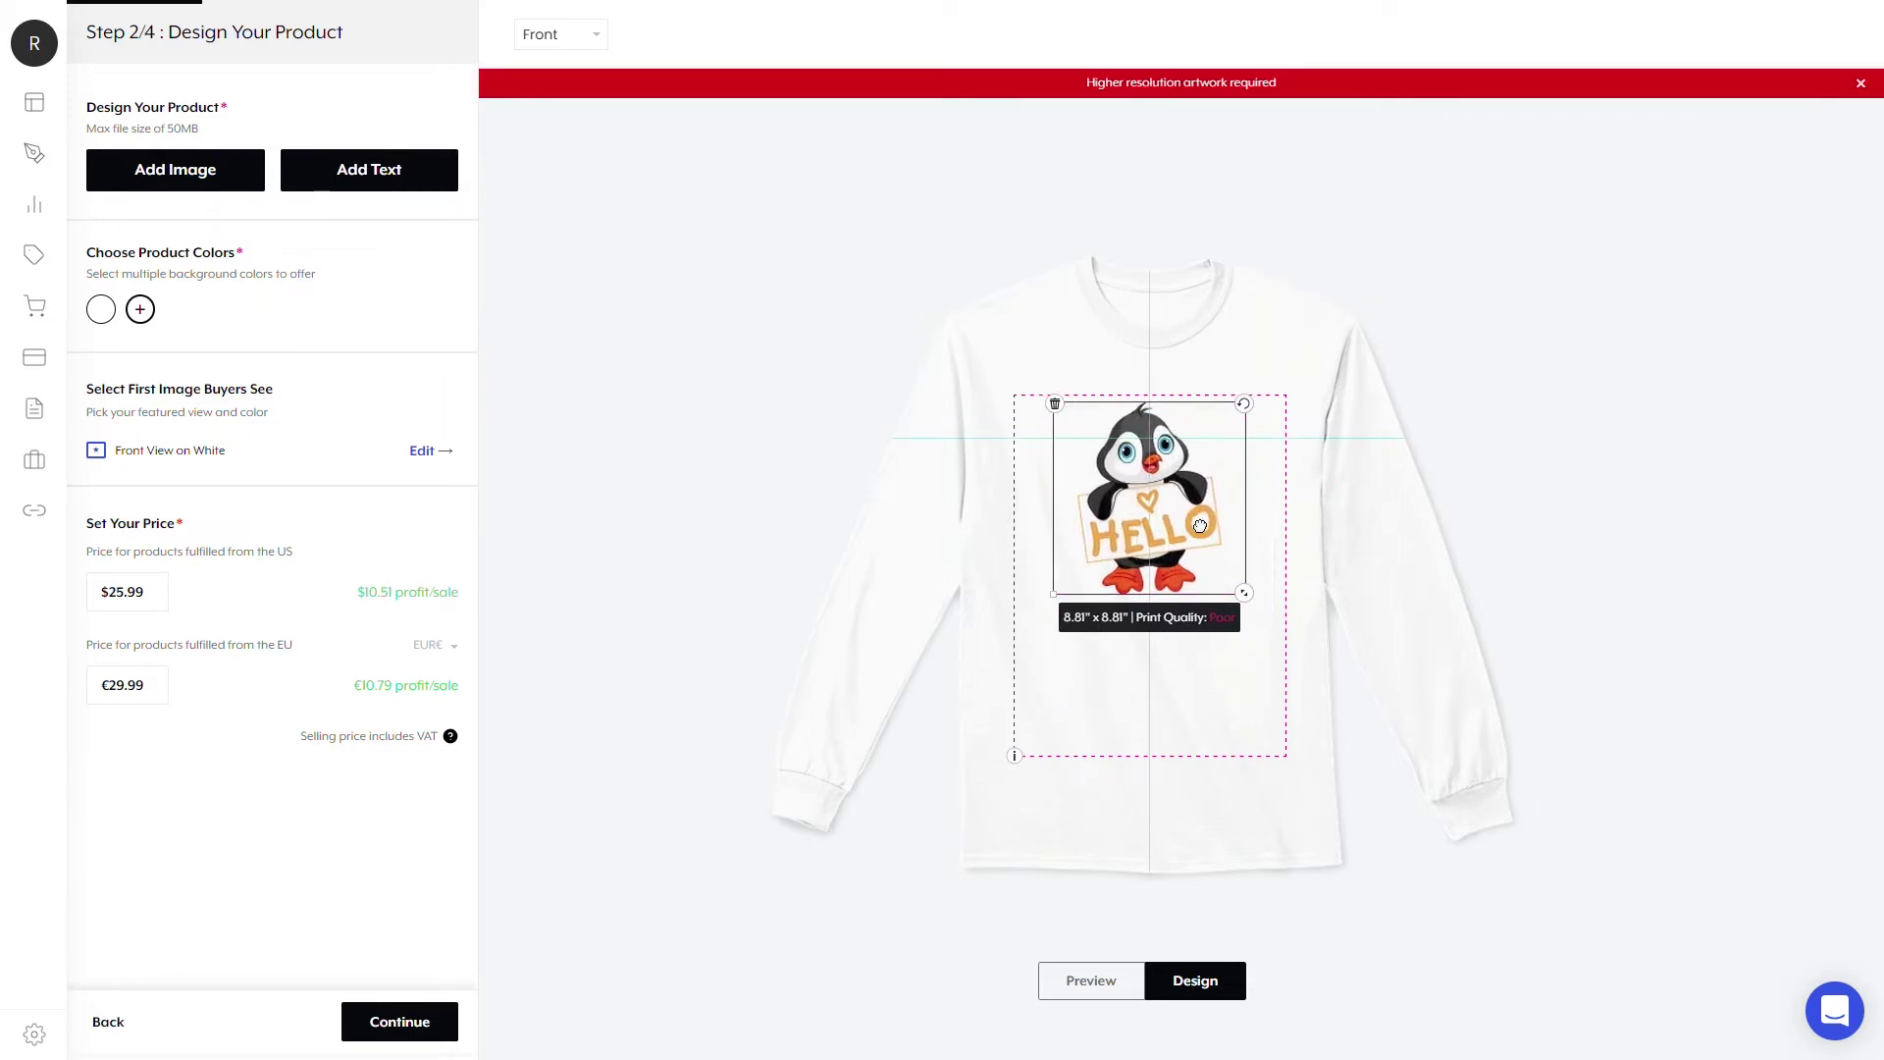
left_click_drag(1244, 608, 1290, 694)
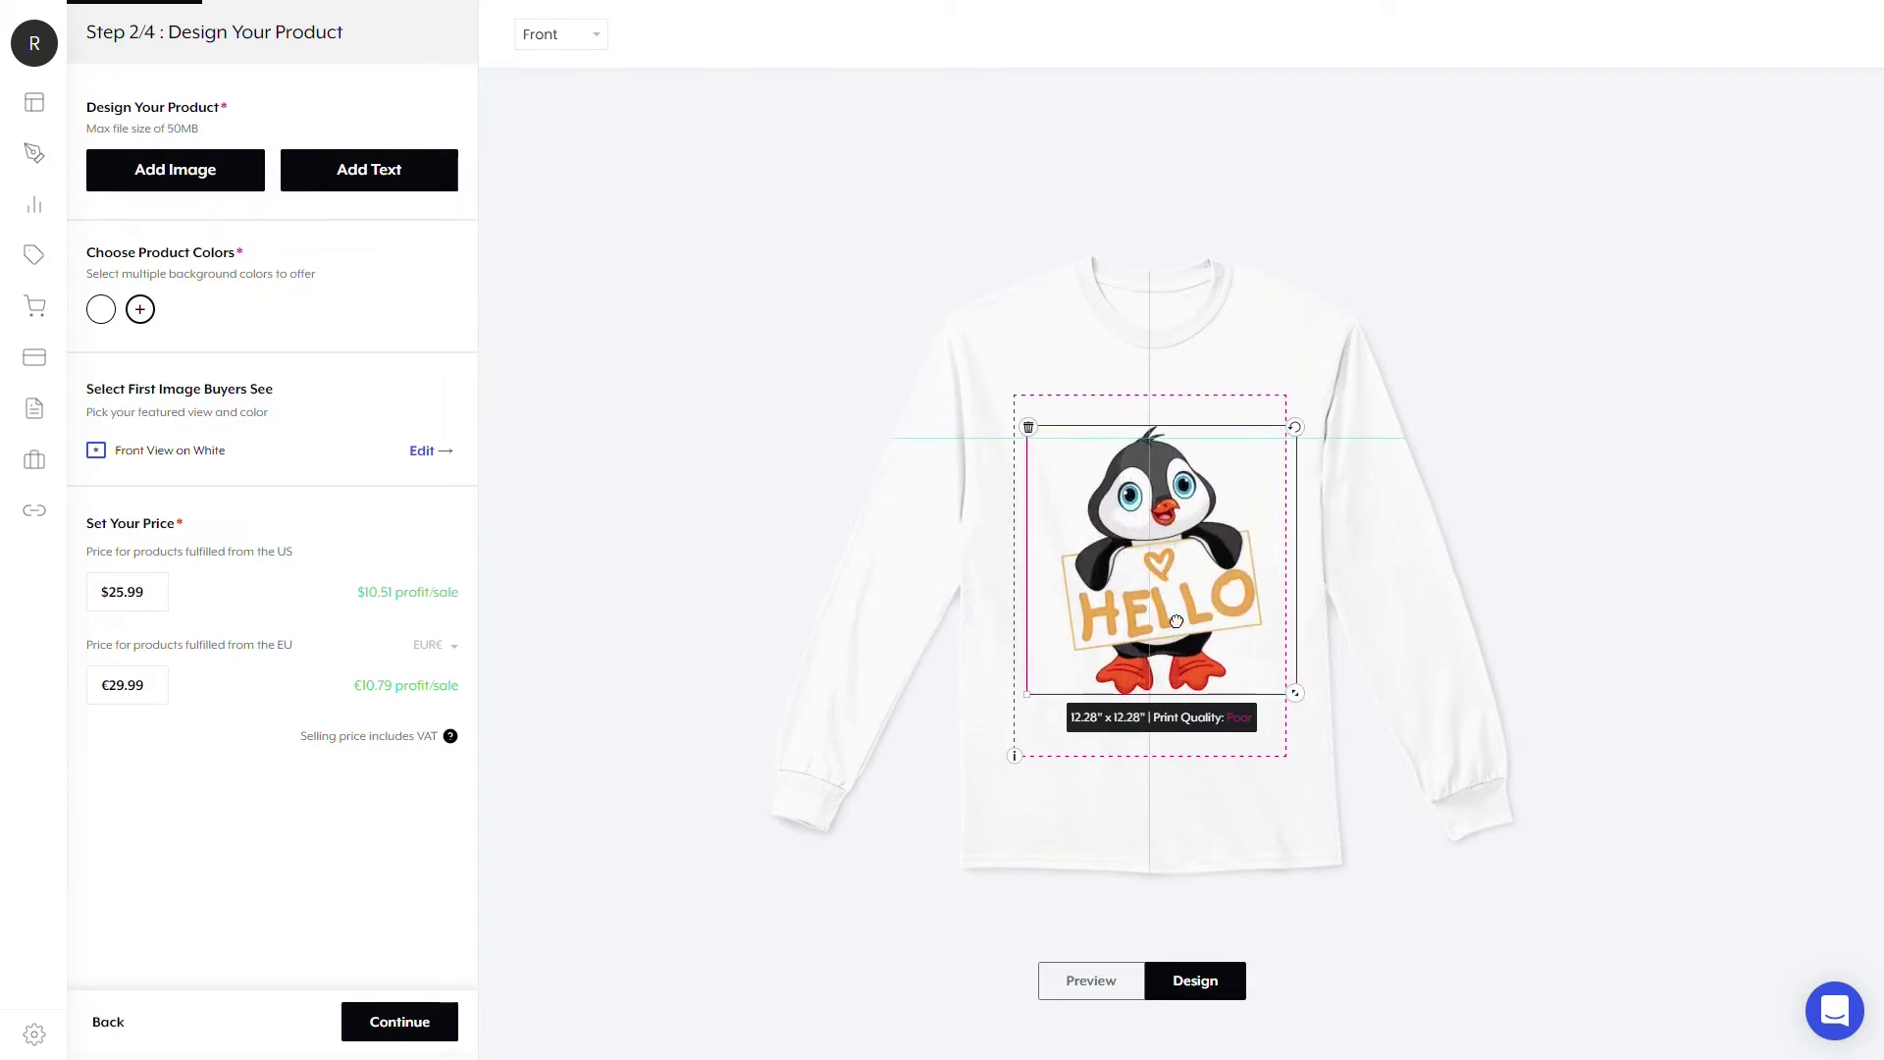
left_click(1507, 589)
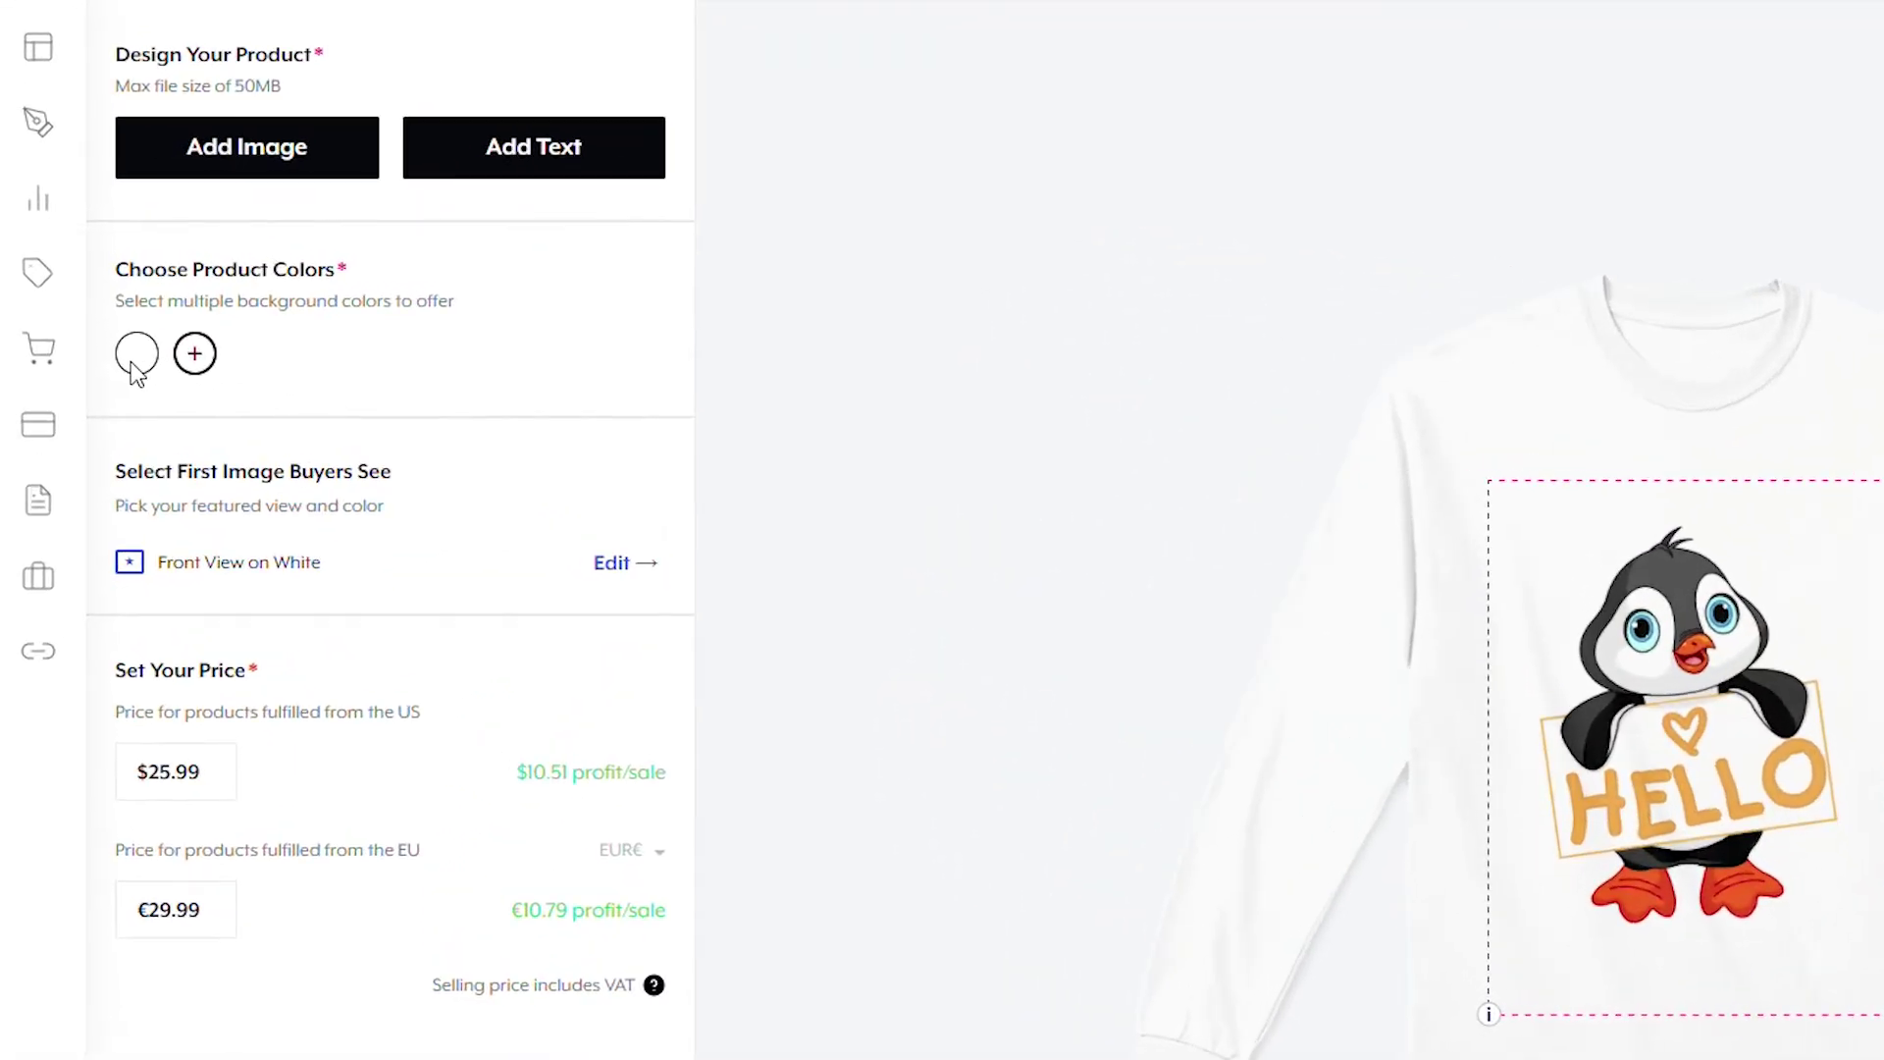
left_click(196, 357)
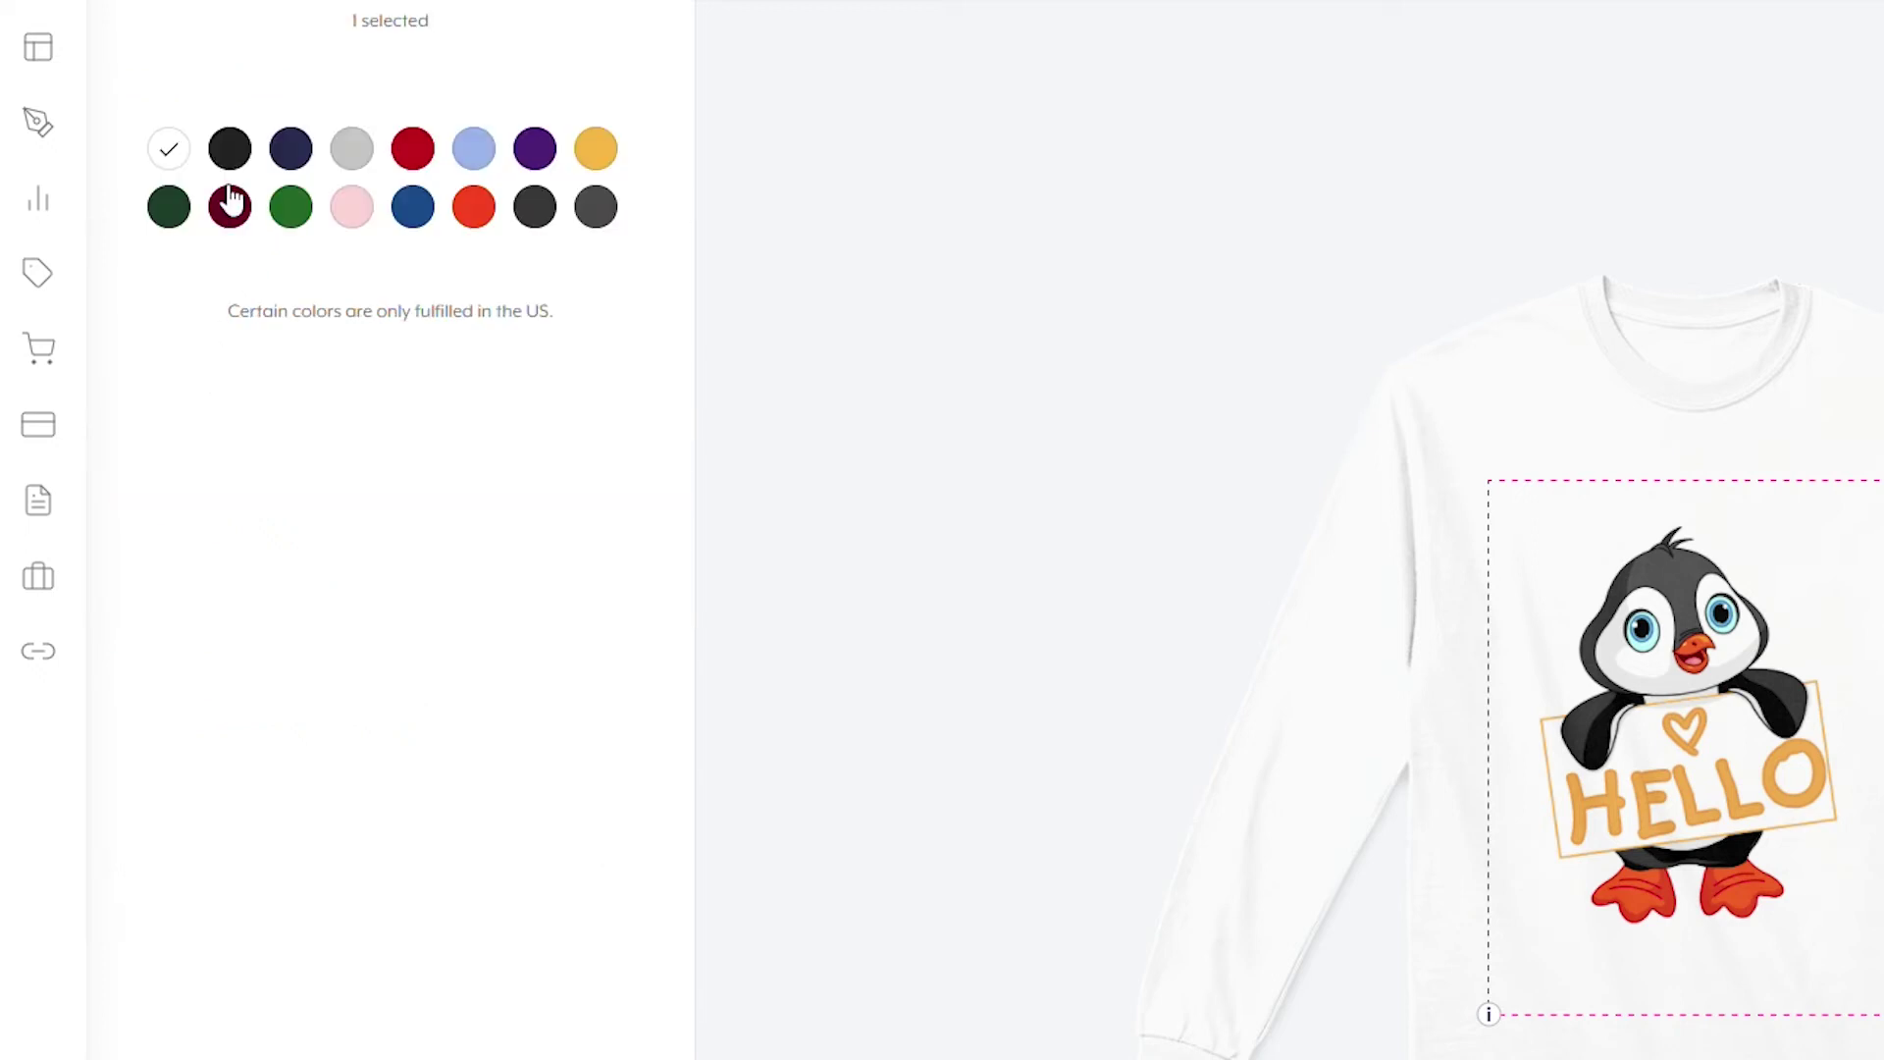
left_click(232, 156)
left_click(172, 156)
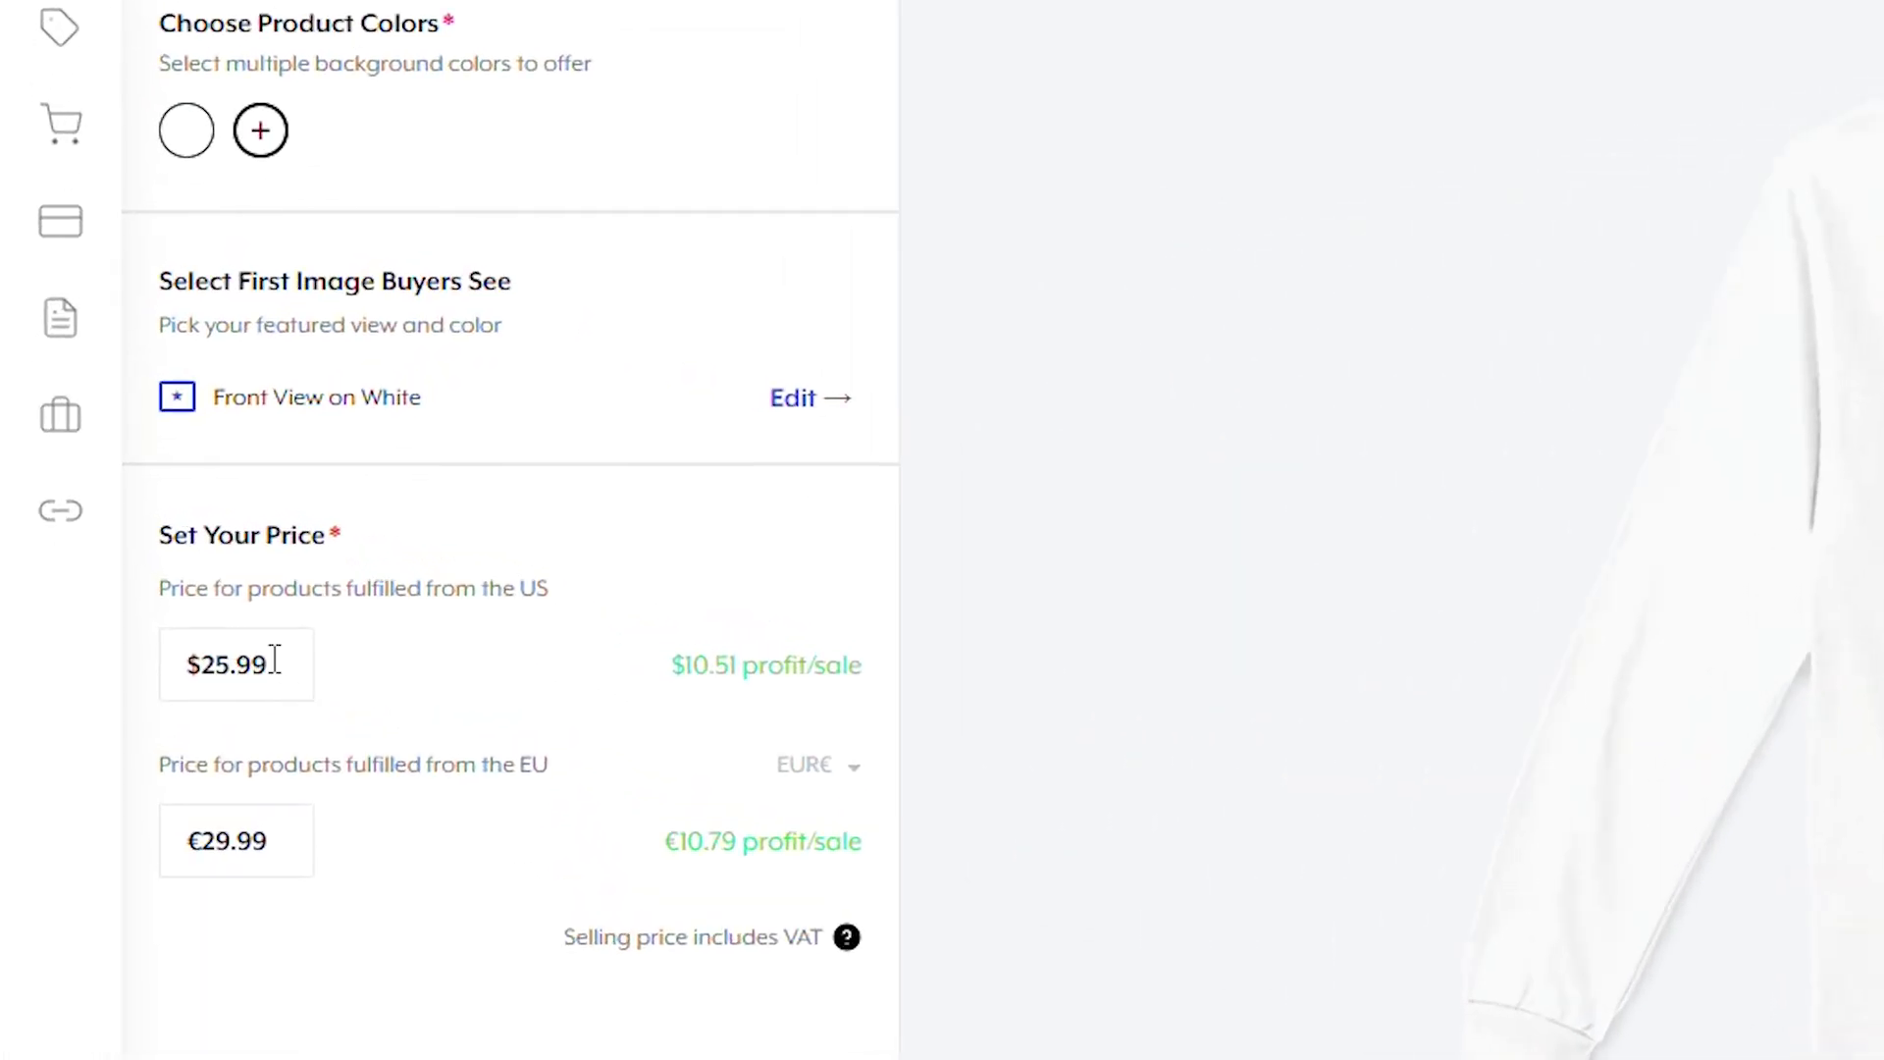
Keep the $25.99 US and €29.99 EU prices and continue to Step 3/4
left_click_drag(273, 663, 177, 663)
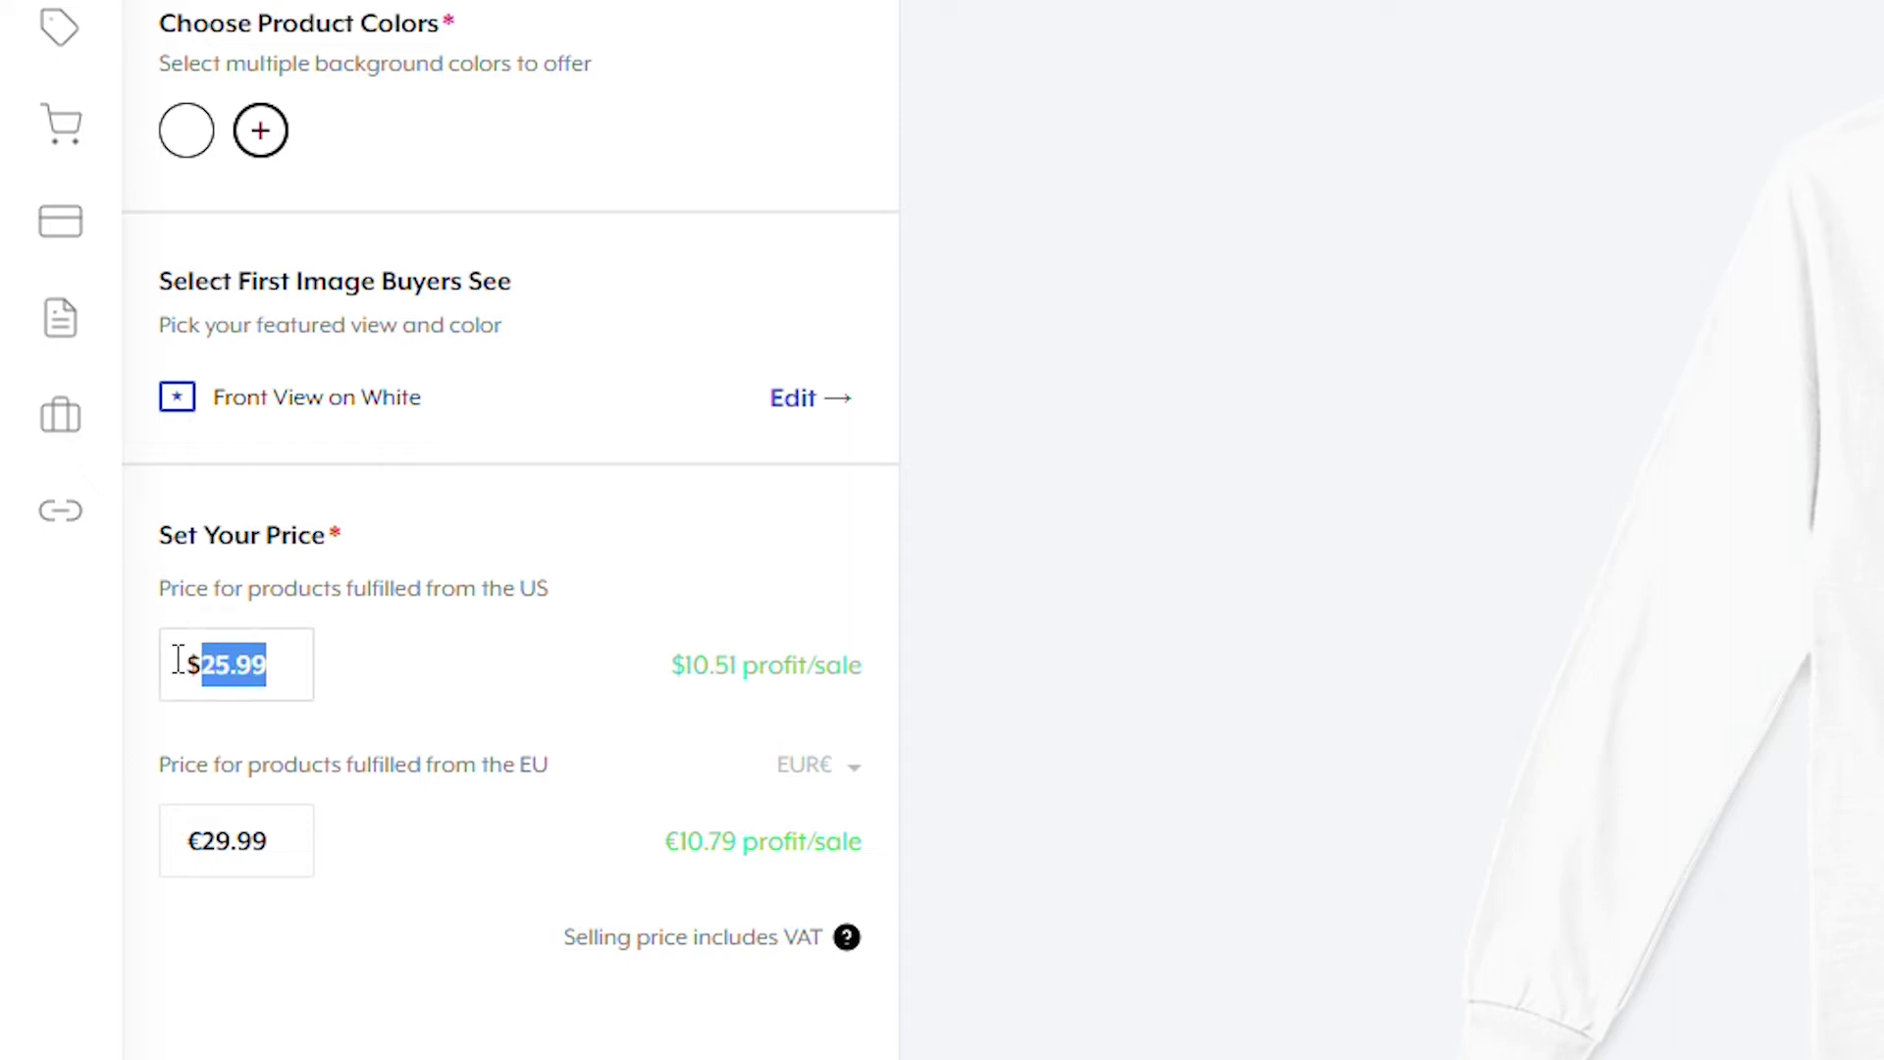
left_click_drag(296, 831, 207, 795)
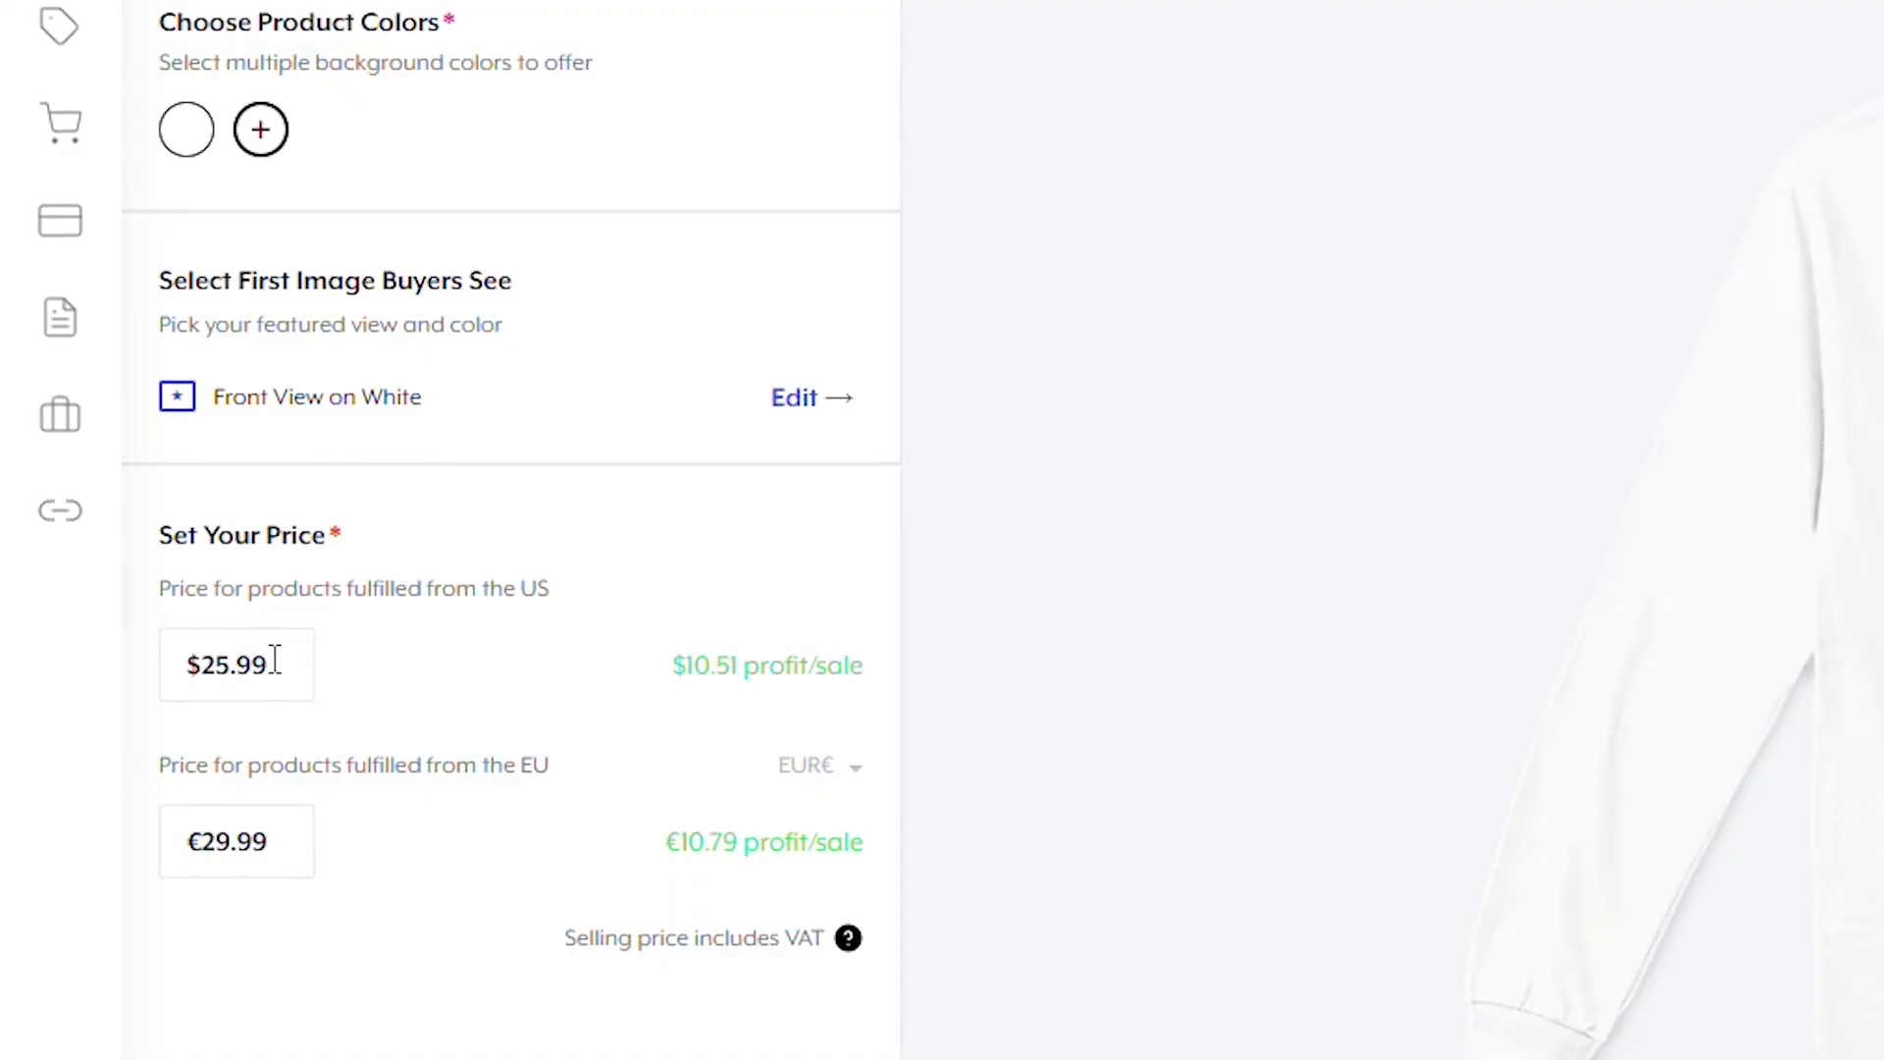
left_click_drag(275, 661, 203, 664)
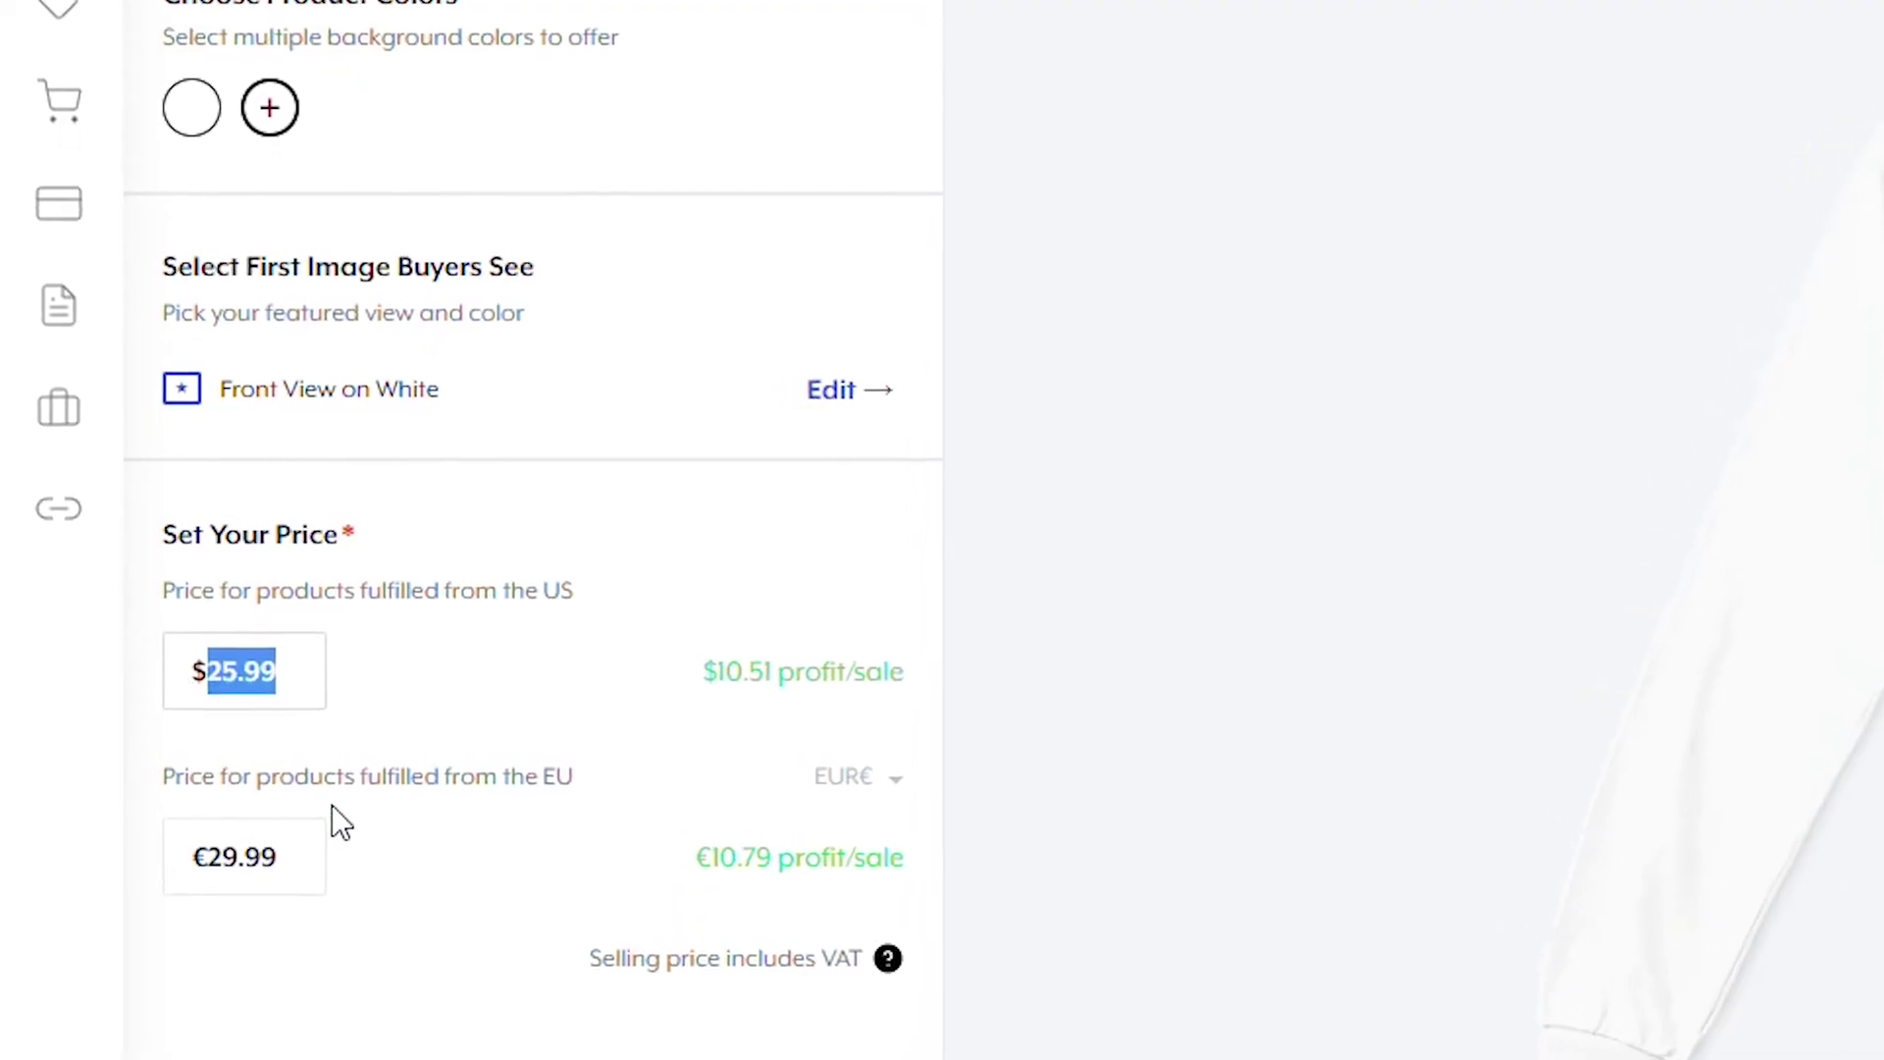
left_click_drag(277, 856, 209, 857)
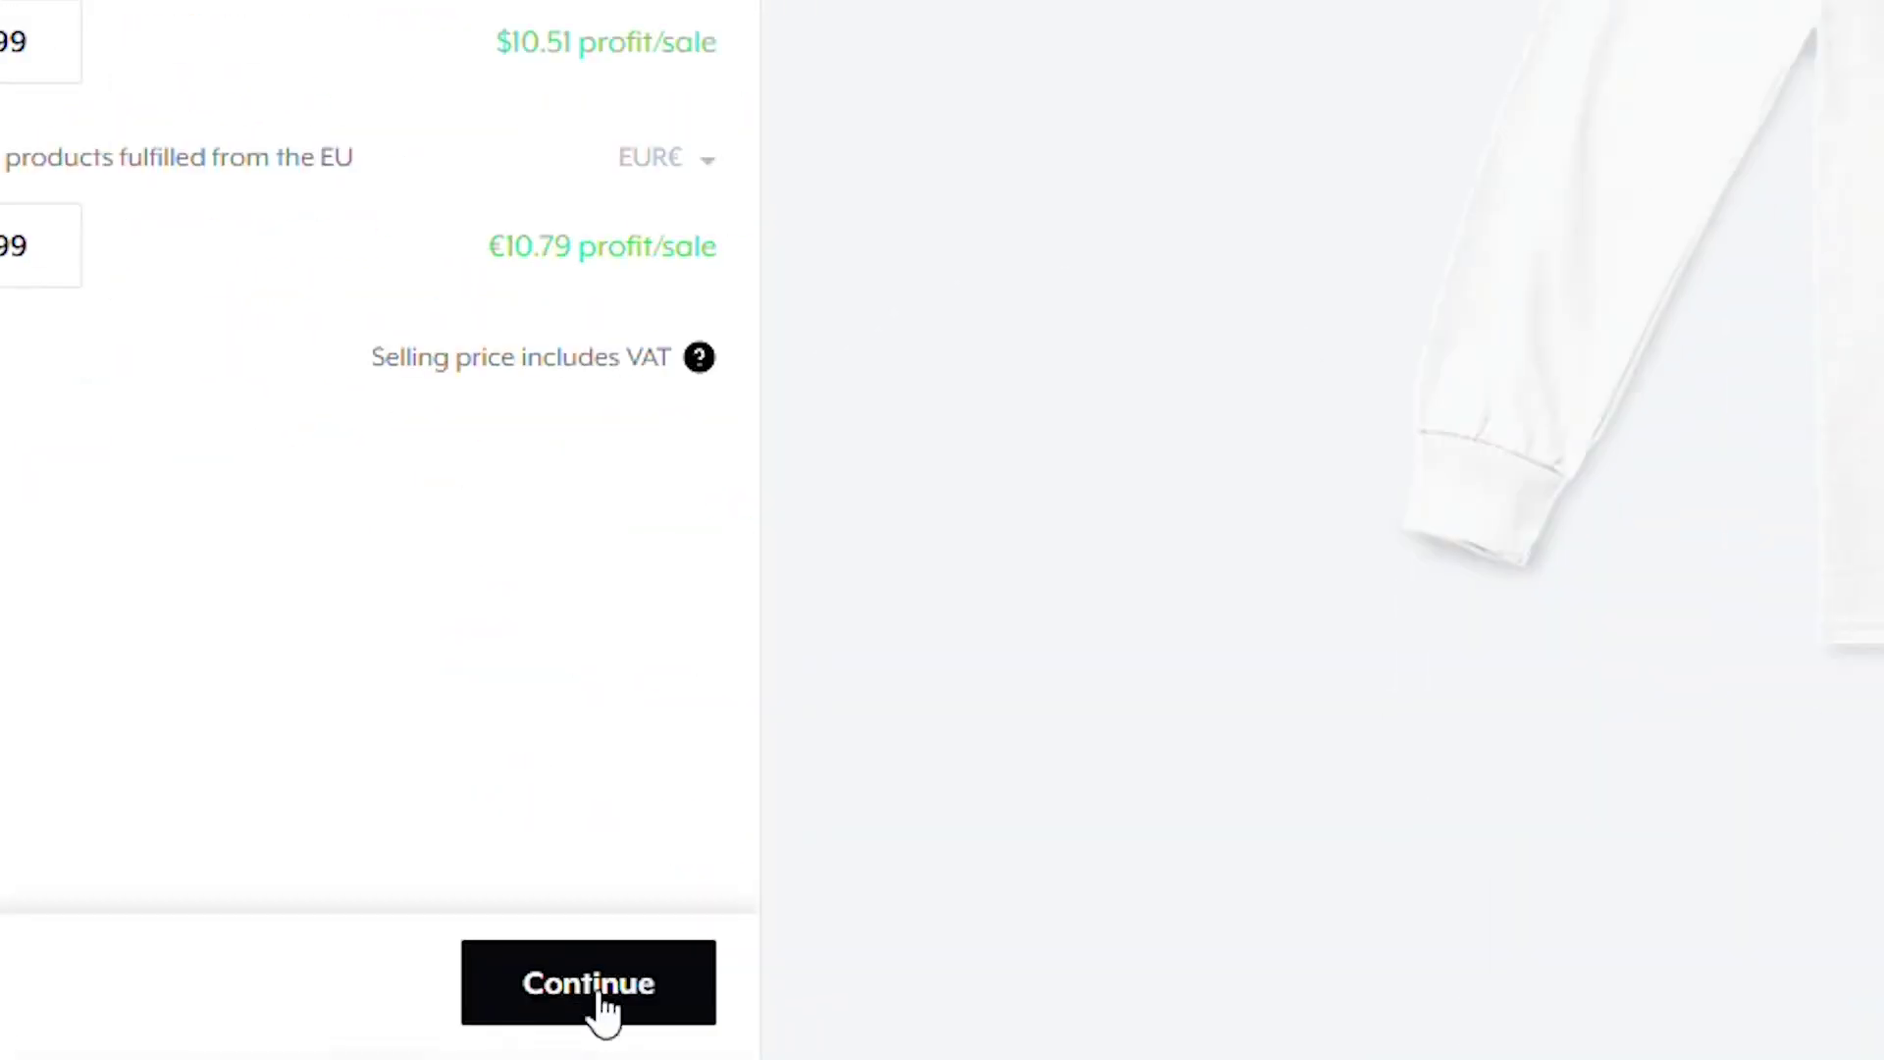
left_click(589, 984)
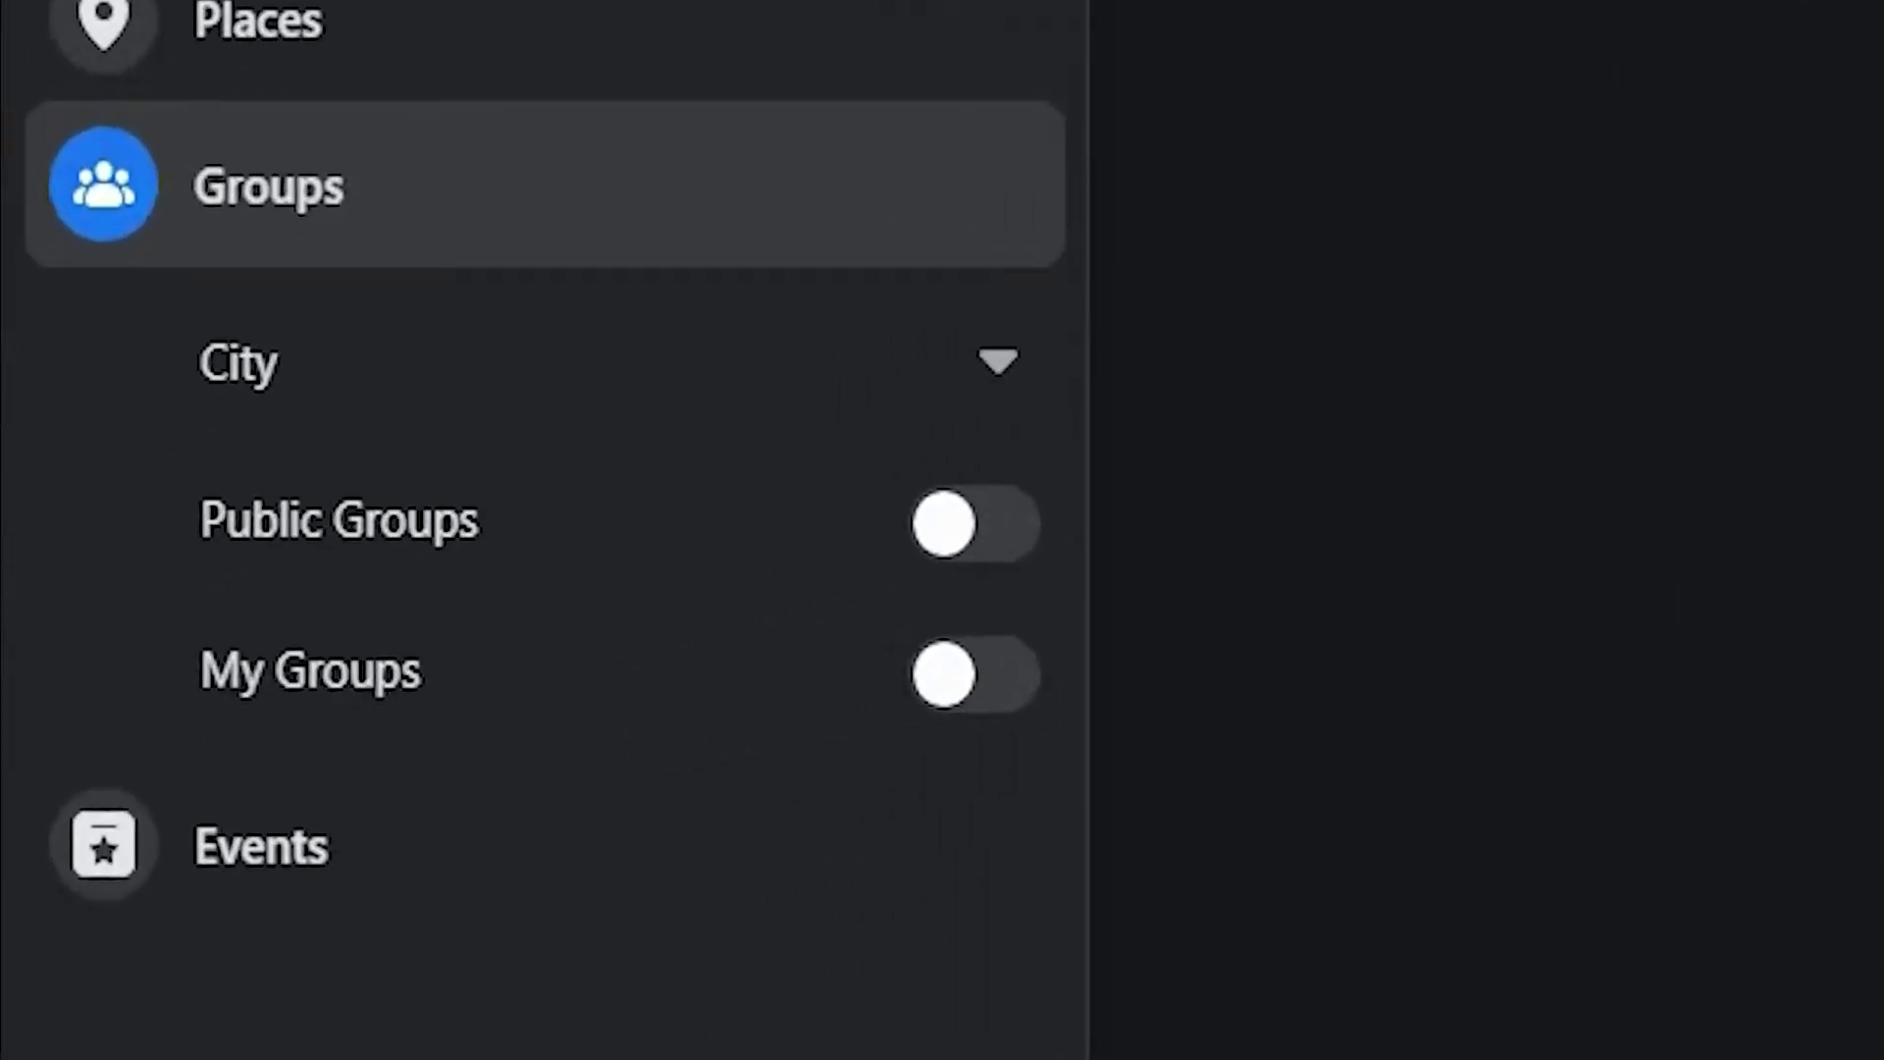
Switch on the Public Groups filter for the penguin lovers group search
left_click(973, 525)
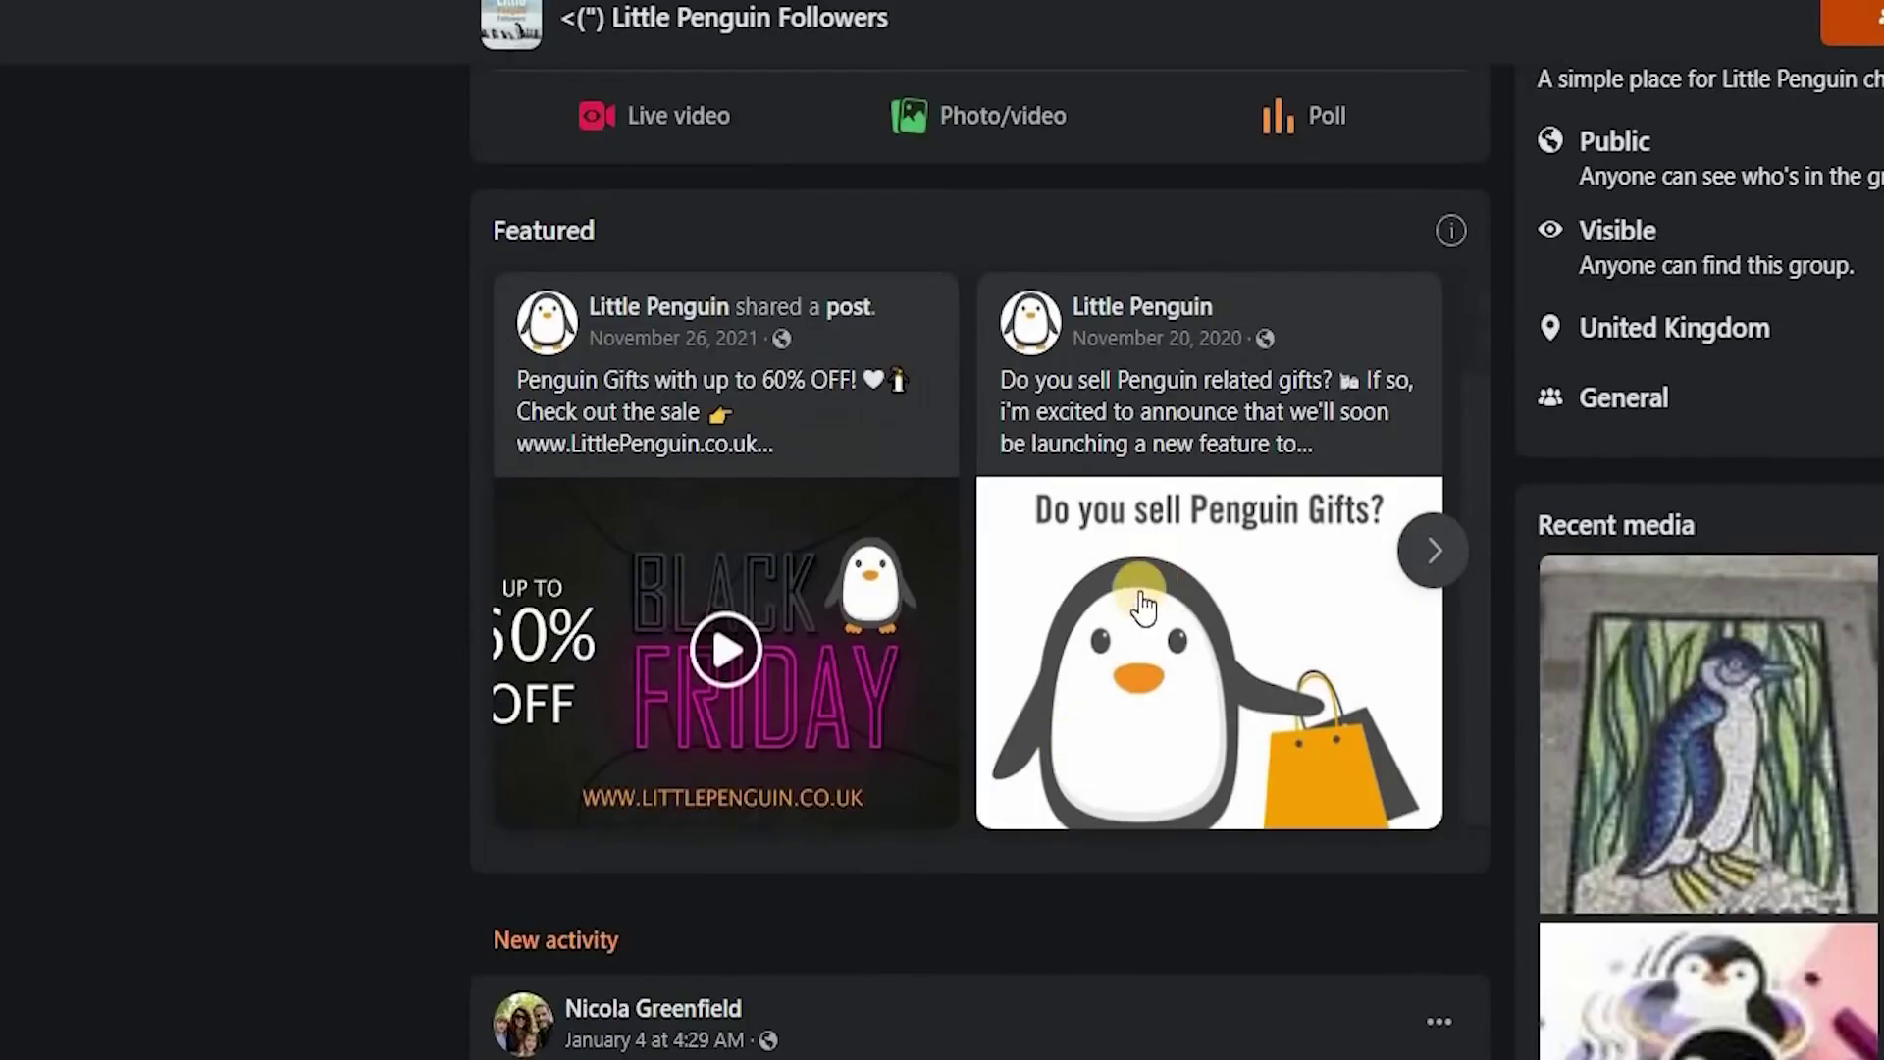
scroll(1144, 604, "down", 3)
scroll(1136, 589, "down", 5)
scroll(1158, 673, "down", 5)
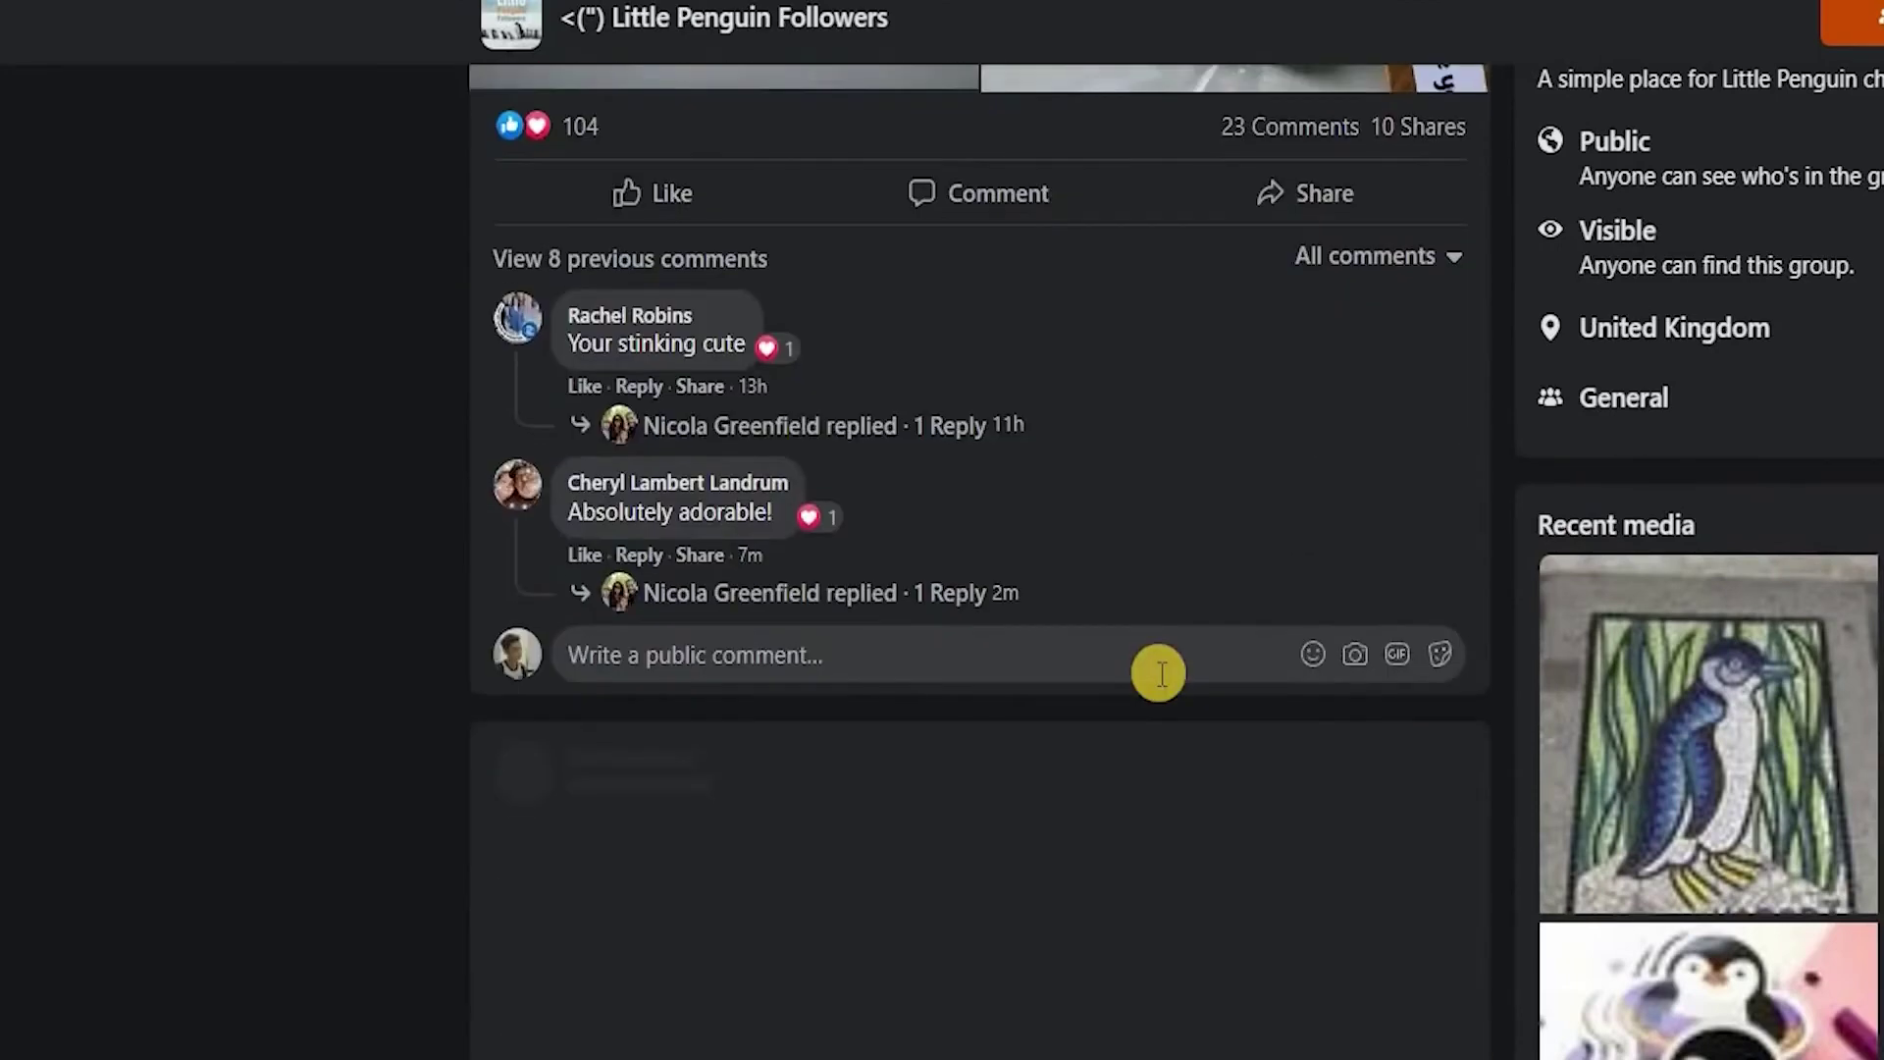
scroll(1158, 674, "down", 5)
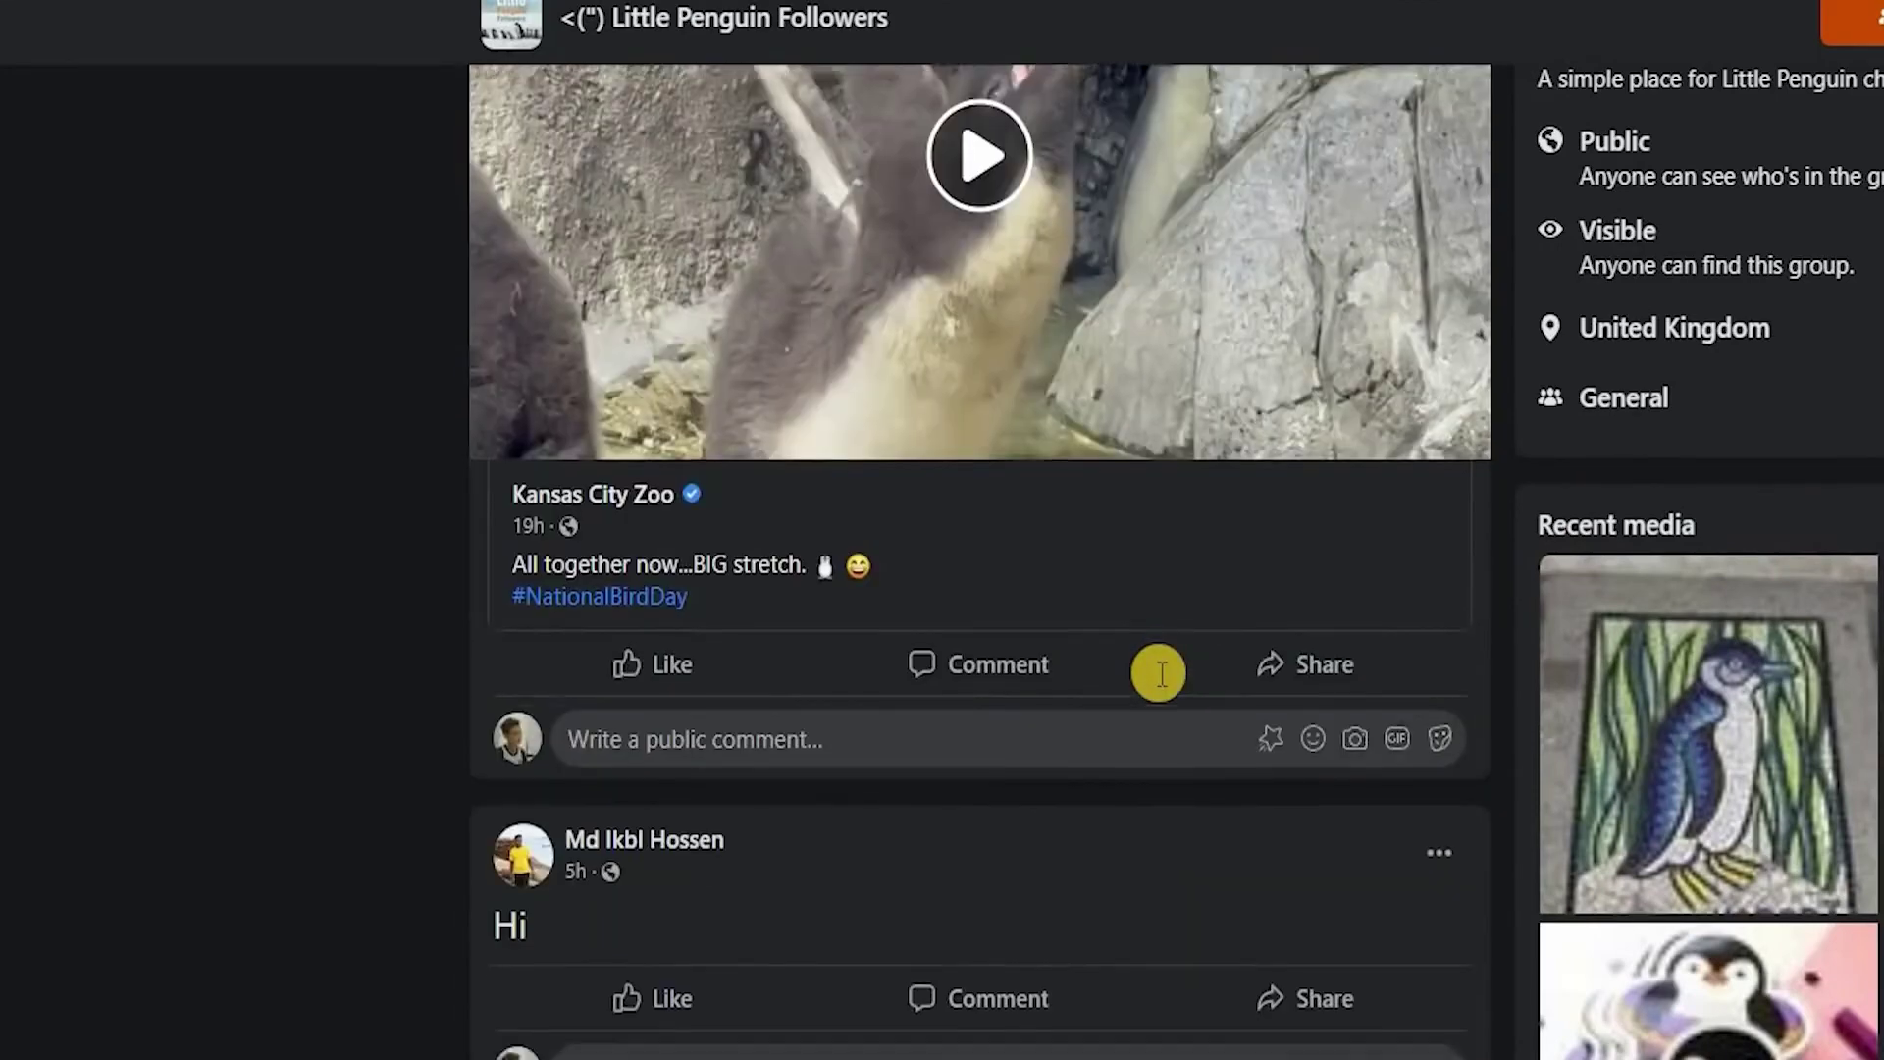
scroll(1158, 673, "down", 4)
scroll(1162, 674, "down", 5)
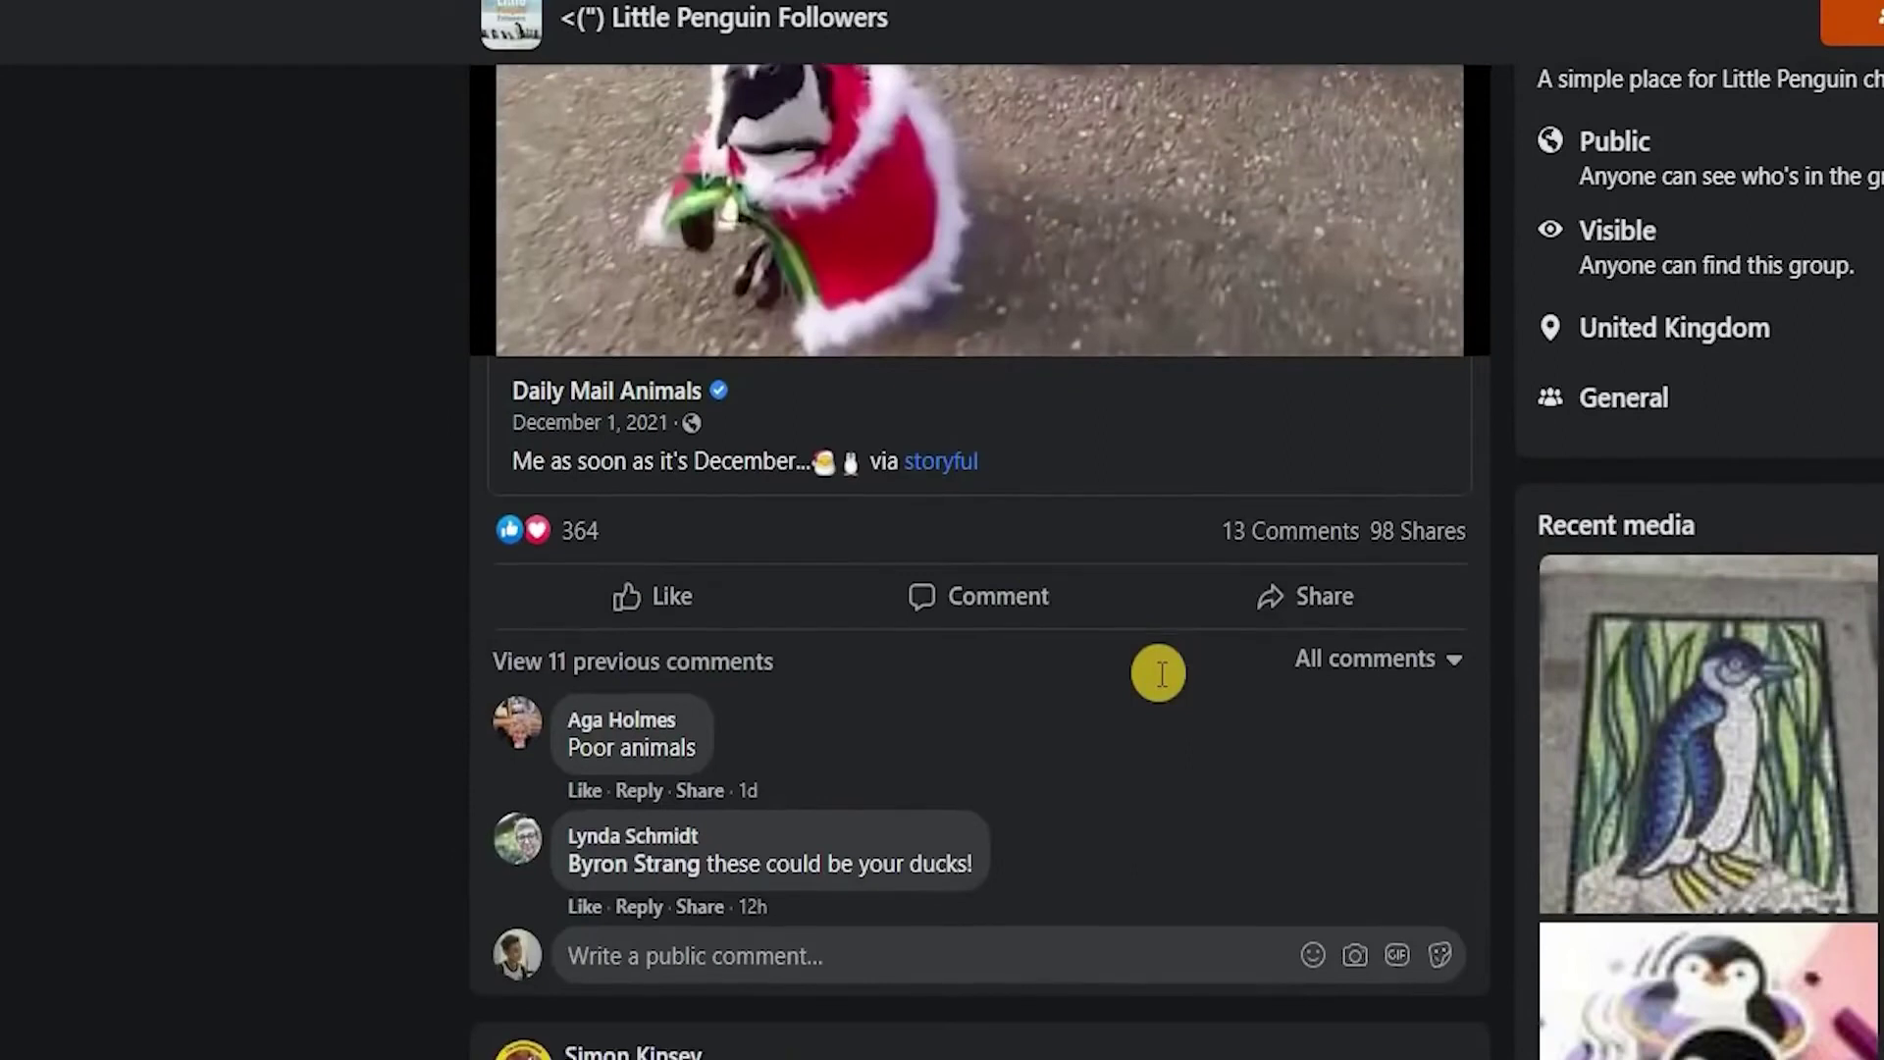
scroll(1162, 674, "down", 5)
scroll(1161, 669, "down", 5)
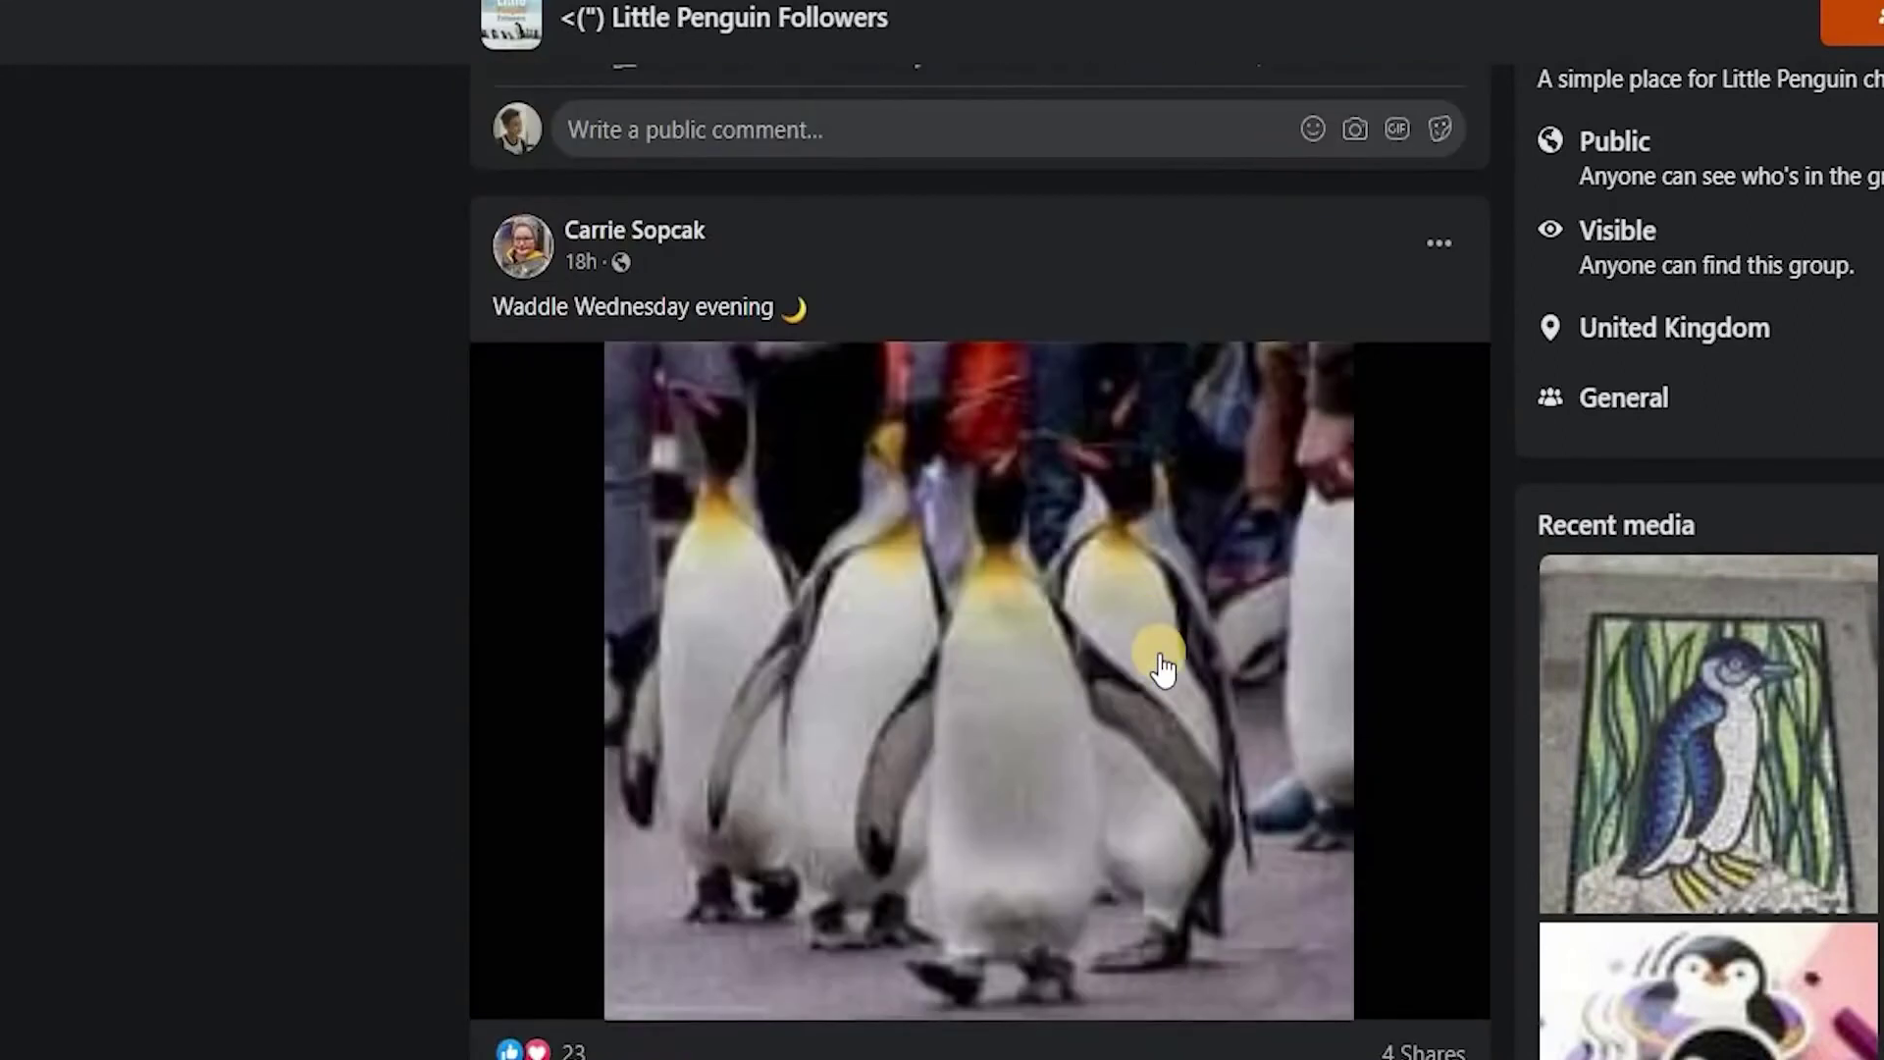
scroll(1161, 669, "down", 5)
scroll(1162, 669, "down", 5)
scroll(1162, 669, "down", 5)
scroll(1162, 670, "down", 4)
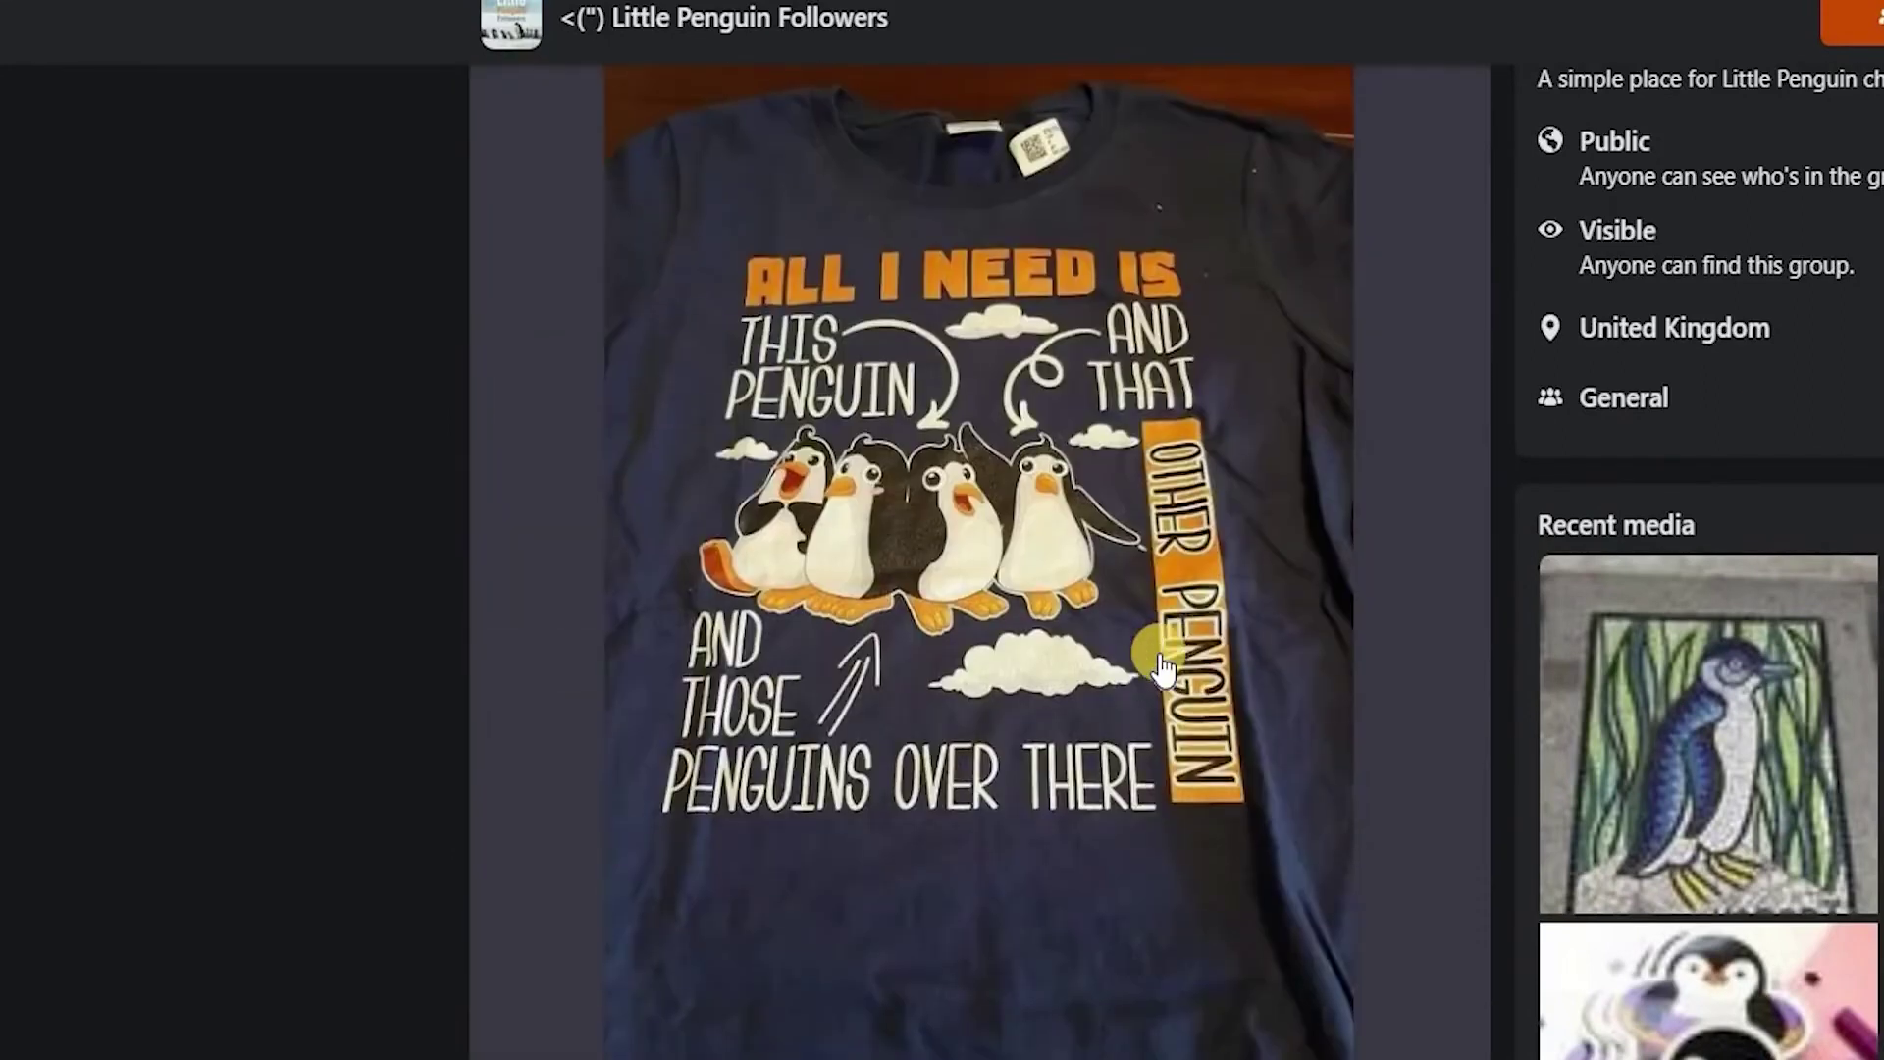
scroll(1161, 670, "up", 1)
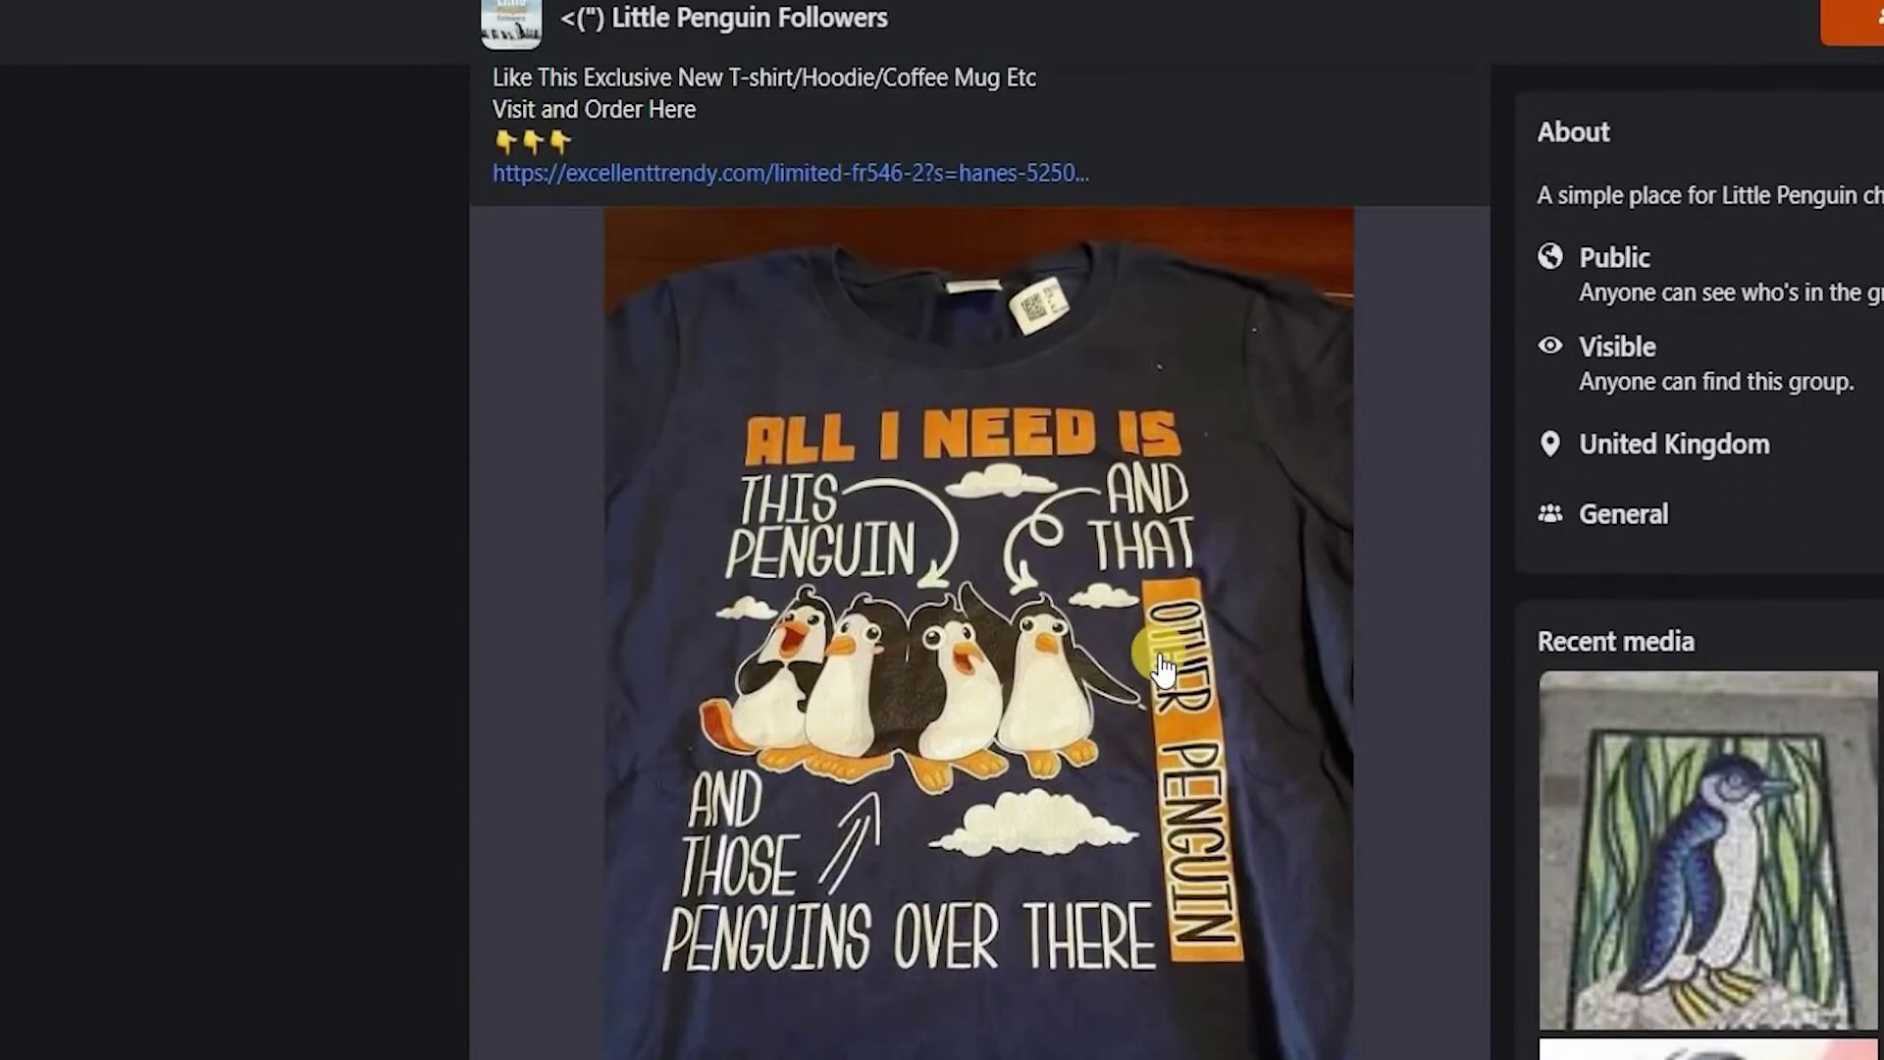
scroll(1162, 670, "down", 5)
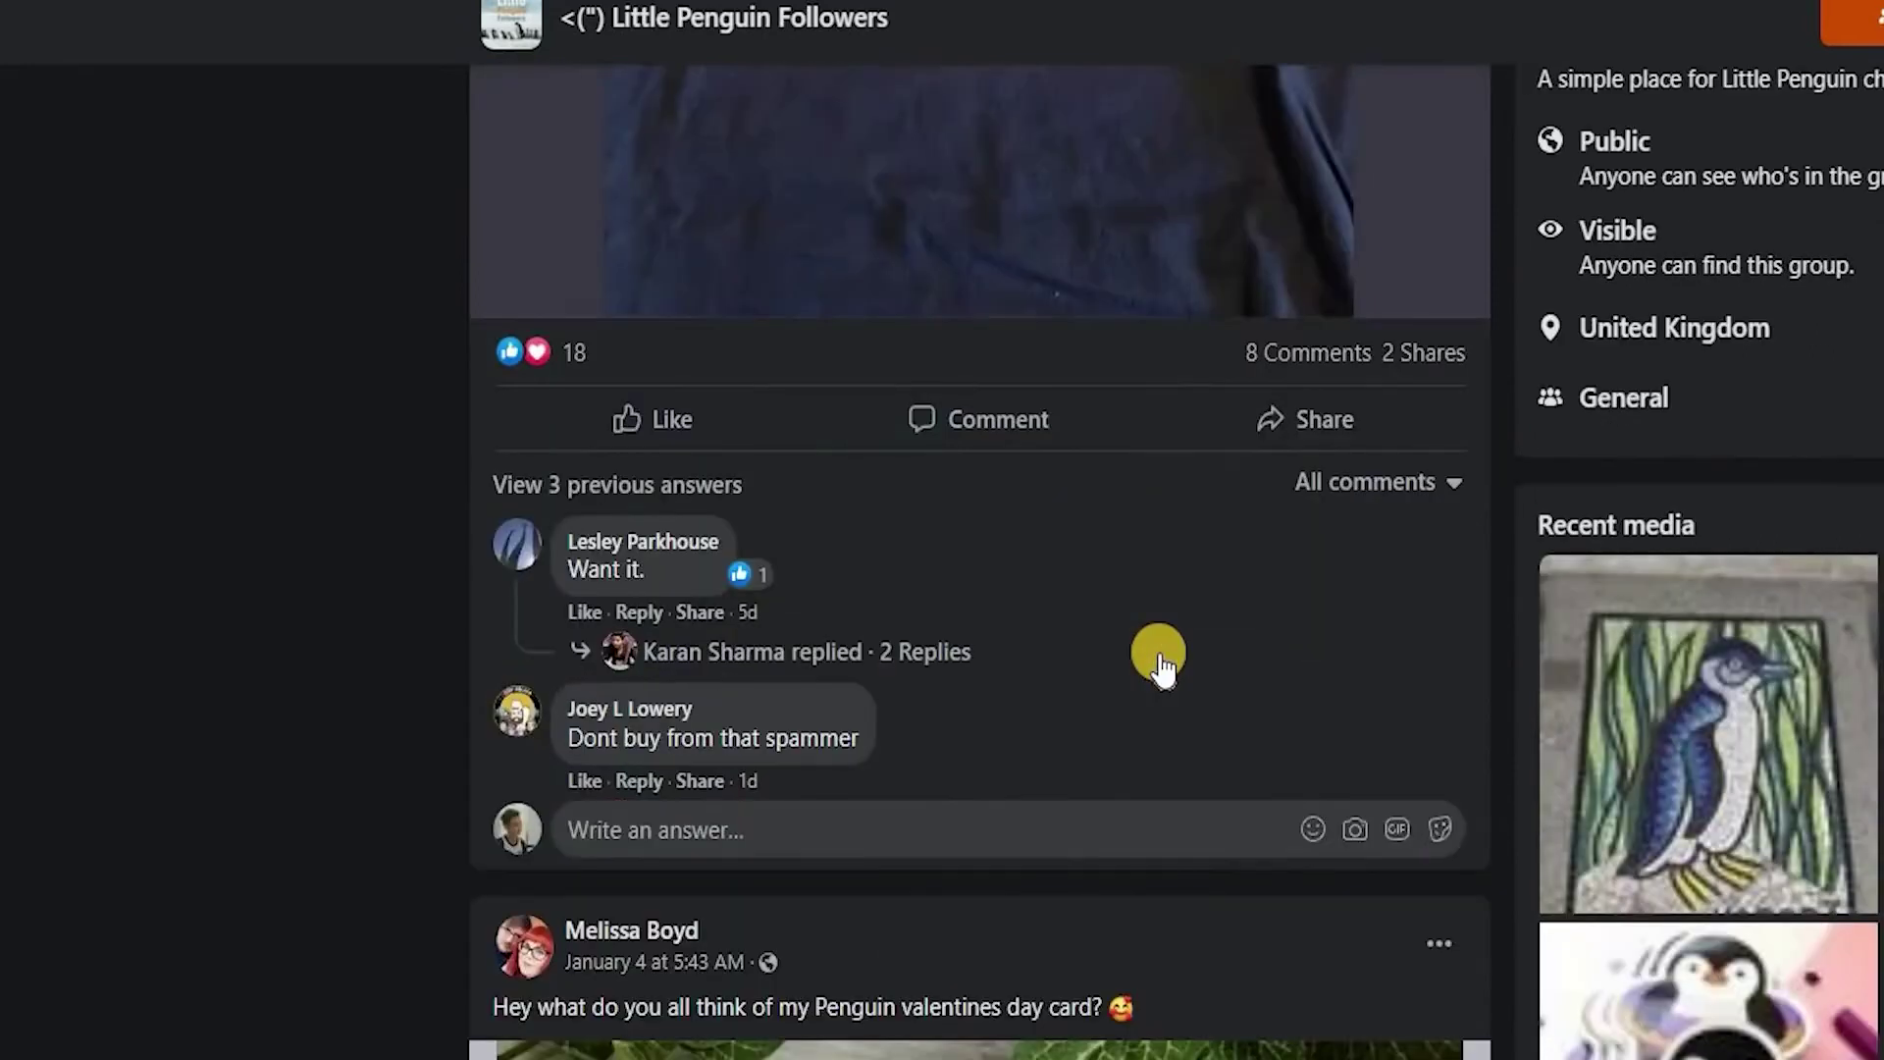
scroll(1159, 660, "up", 15)
scroll(1157, 660, "down", 5)
scroll(1162, 707, "down", 2)
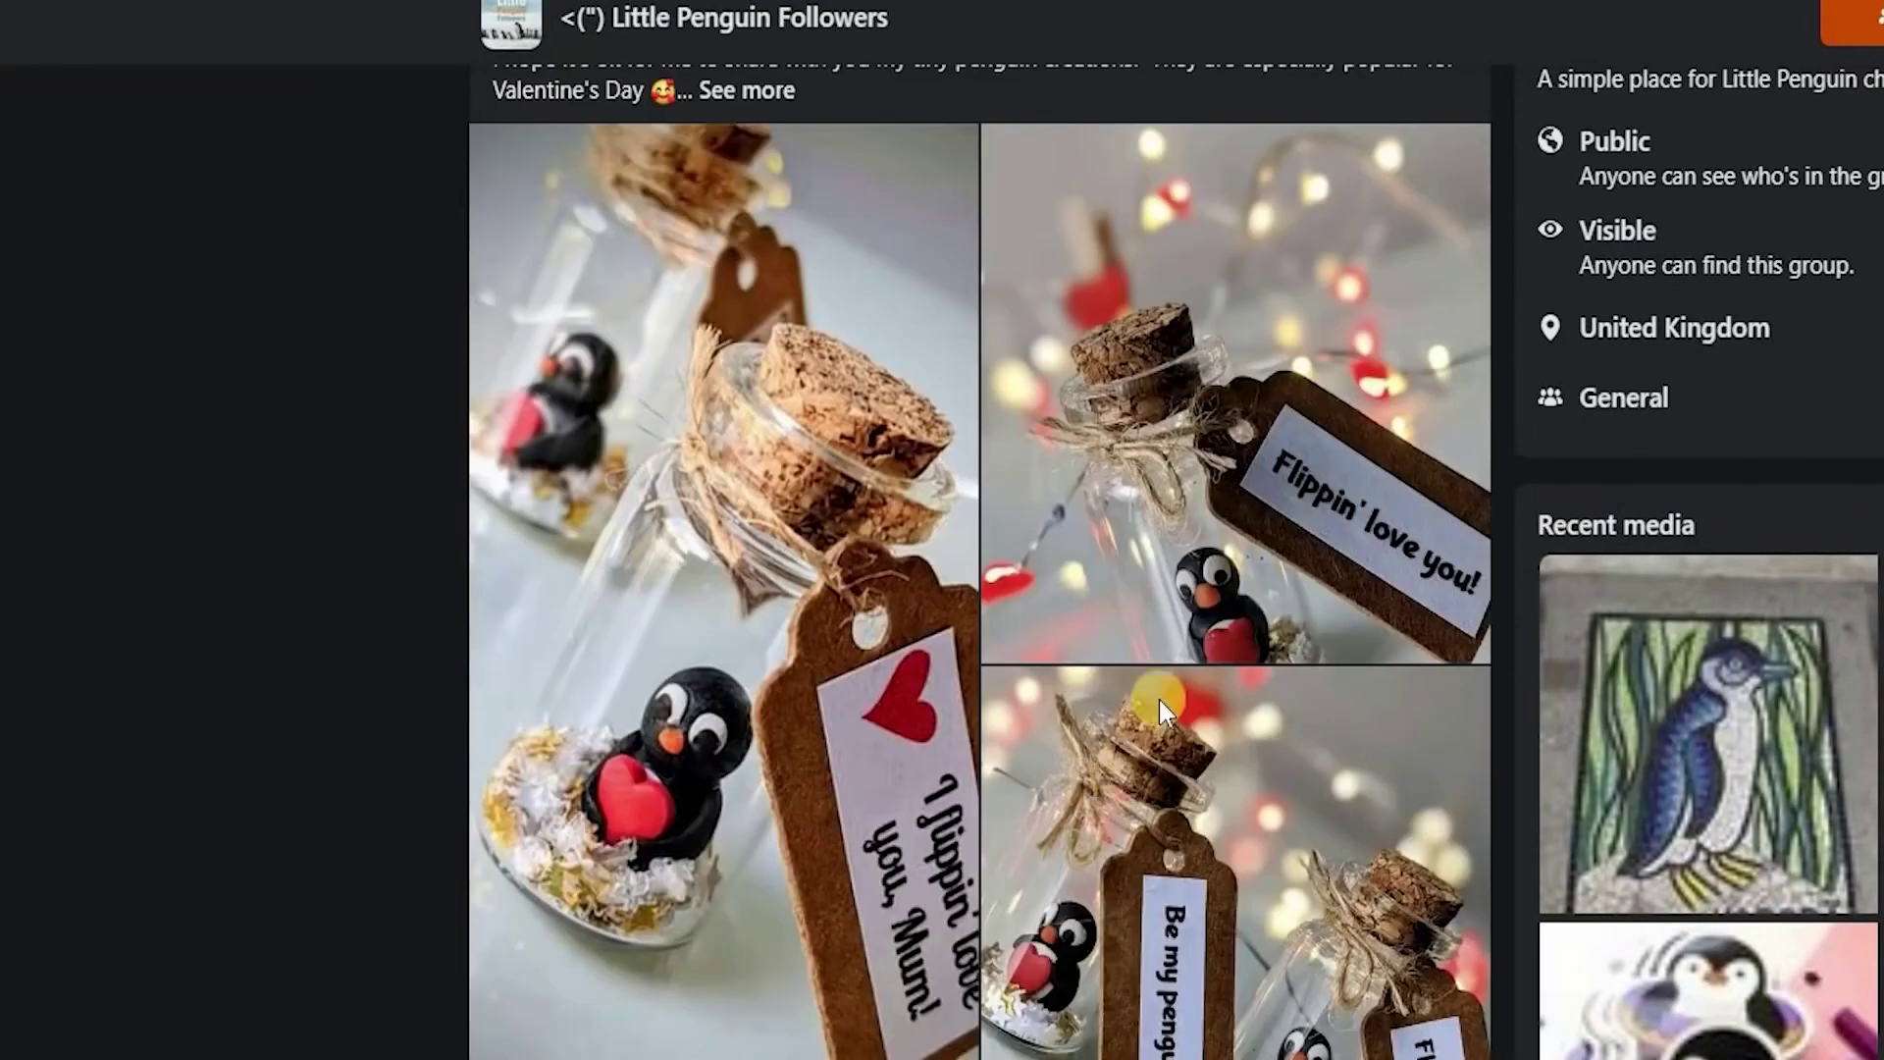
scroll(1159, 699, "down", 5)
scroll(1159, 673, "down", 5)
scroll(1159, 673, "down", 5)
scroll(1158, 673, "down", 2)
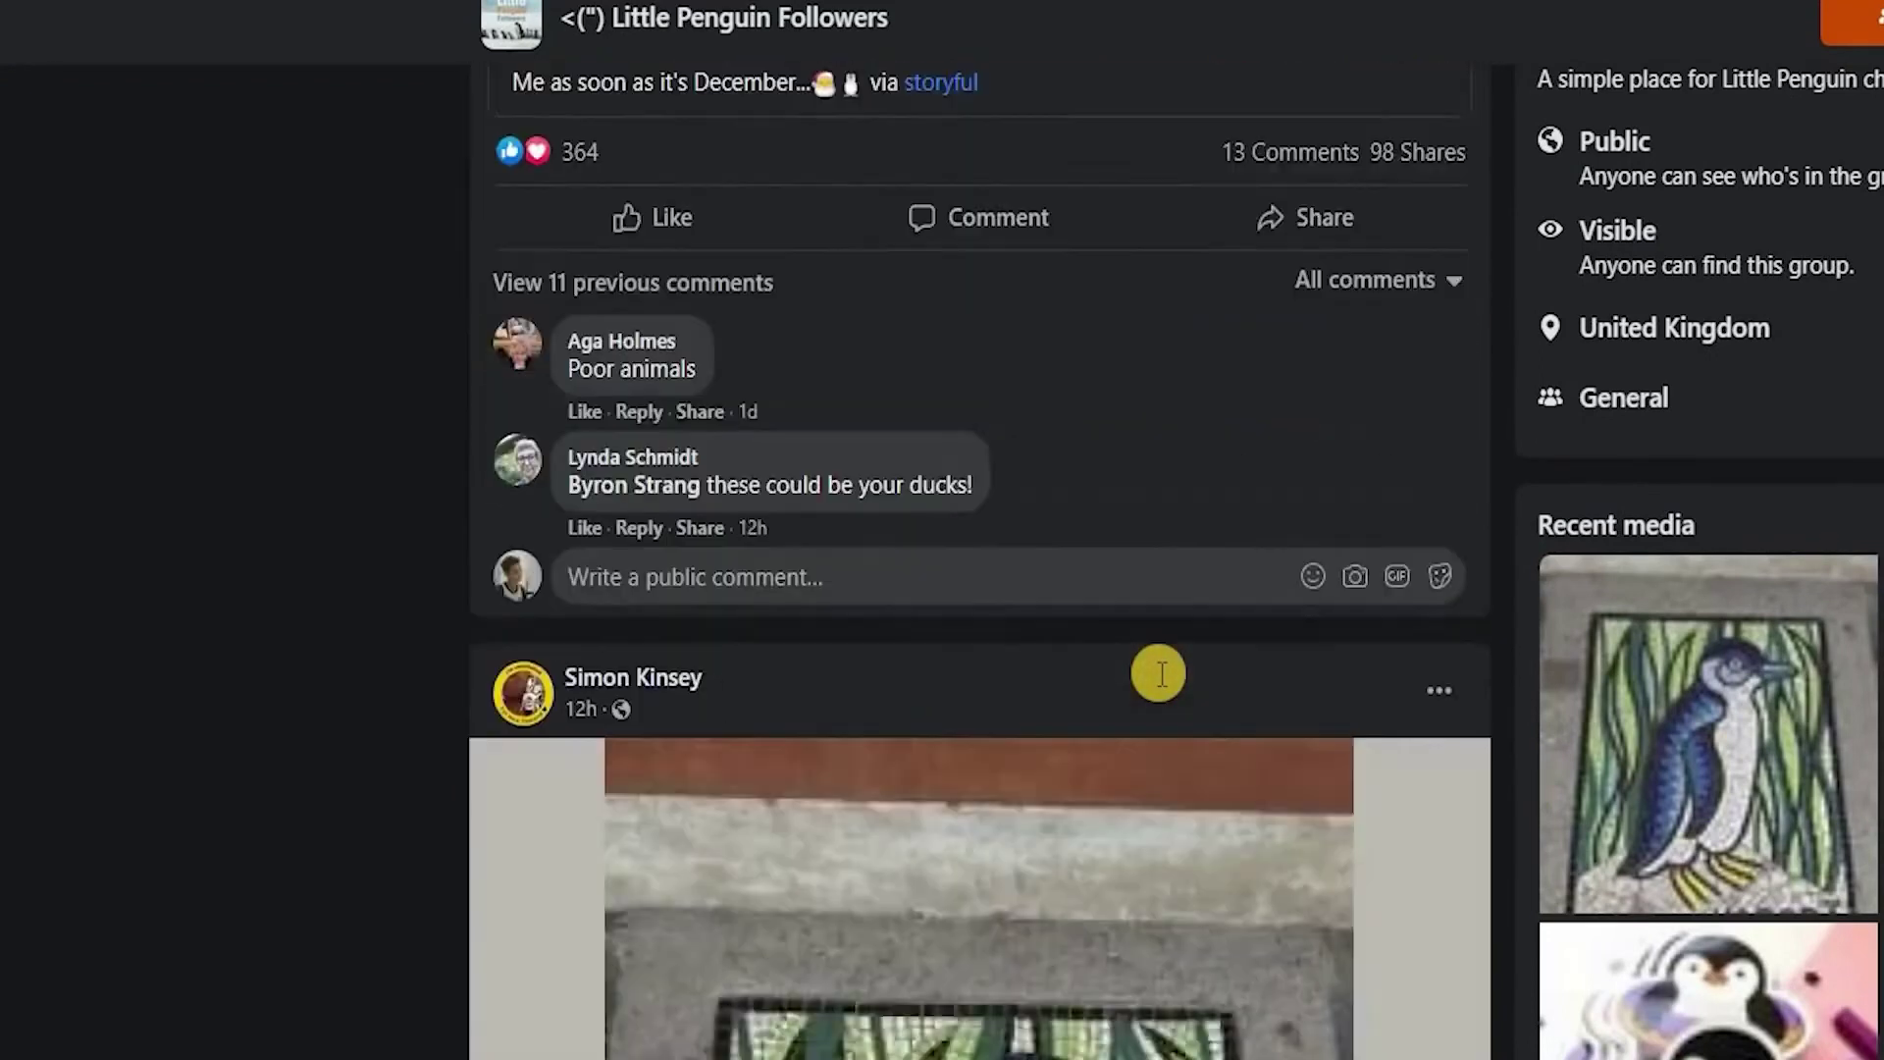
scroll(1157, 673, "down", 4)
scroll(1159, 669, "down", 5)
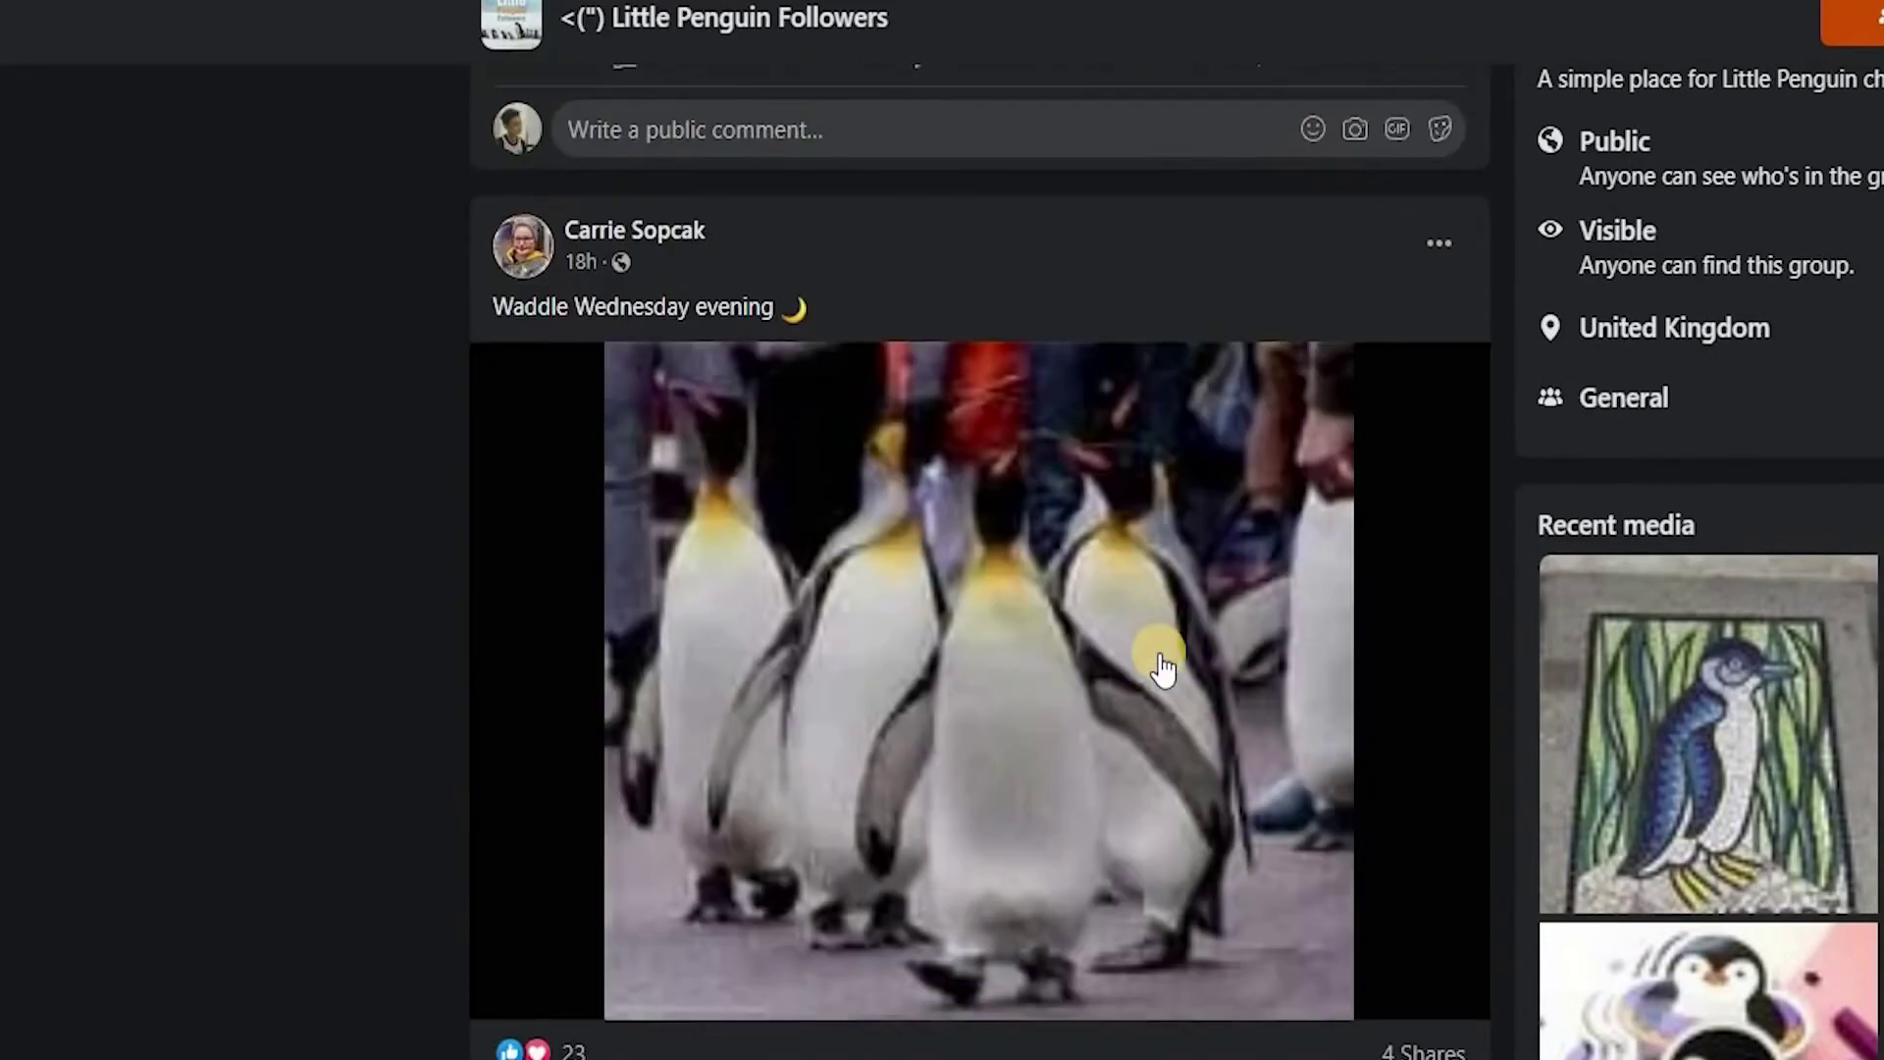
scroll(1159, 669, "down", 5)
scroll(1157, 670, "down", 5)
scroll(1158, 670, "down", 4)
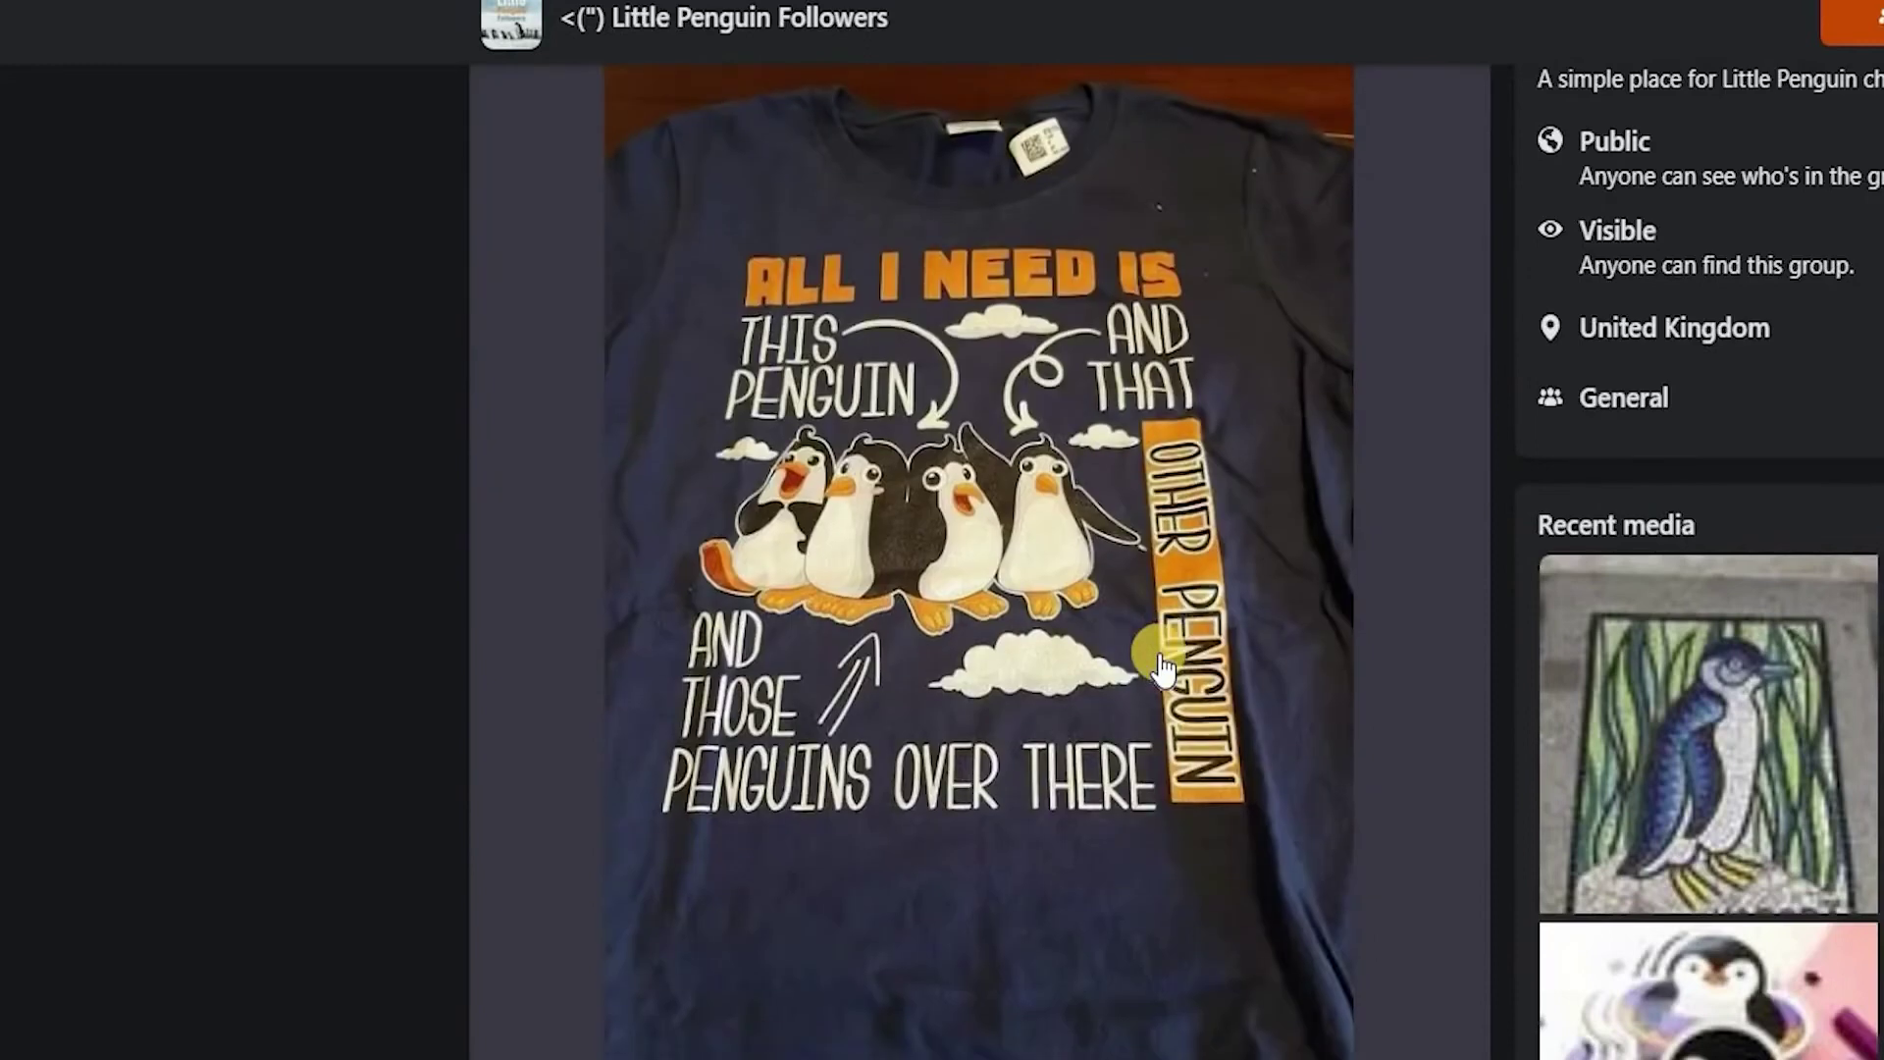
scroll(1159, 670, "up", 1)
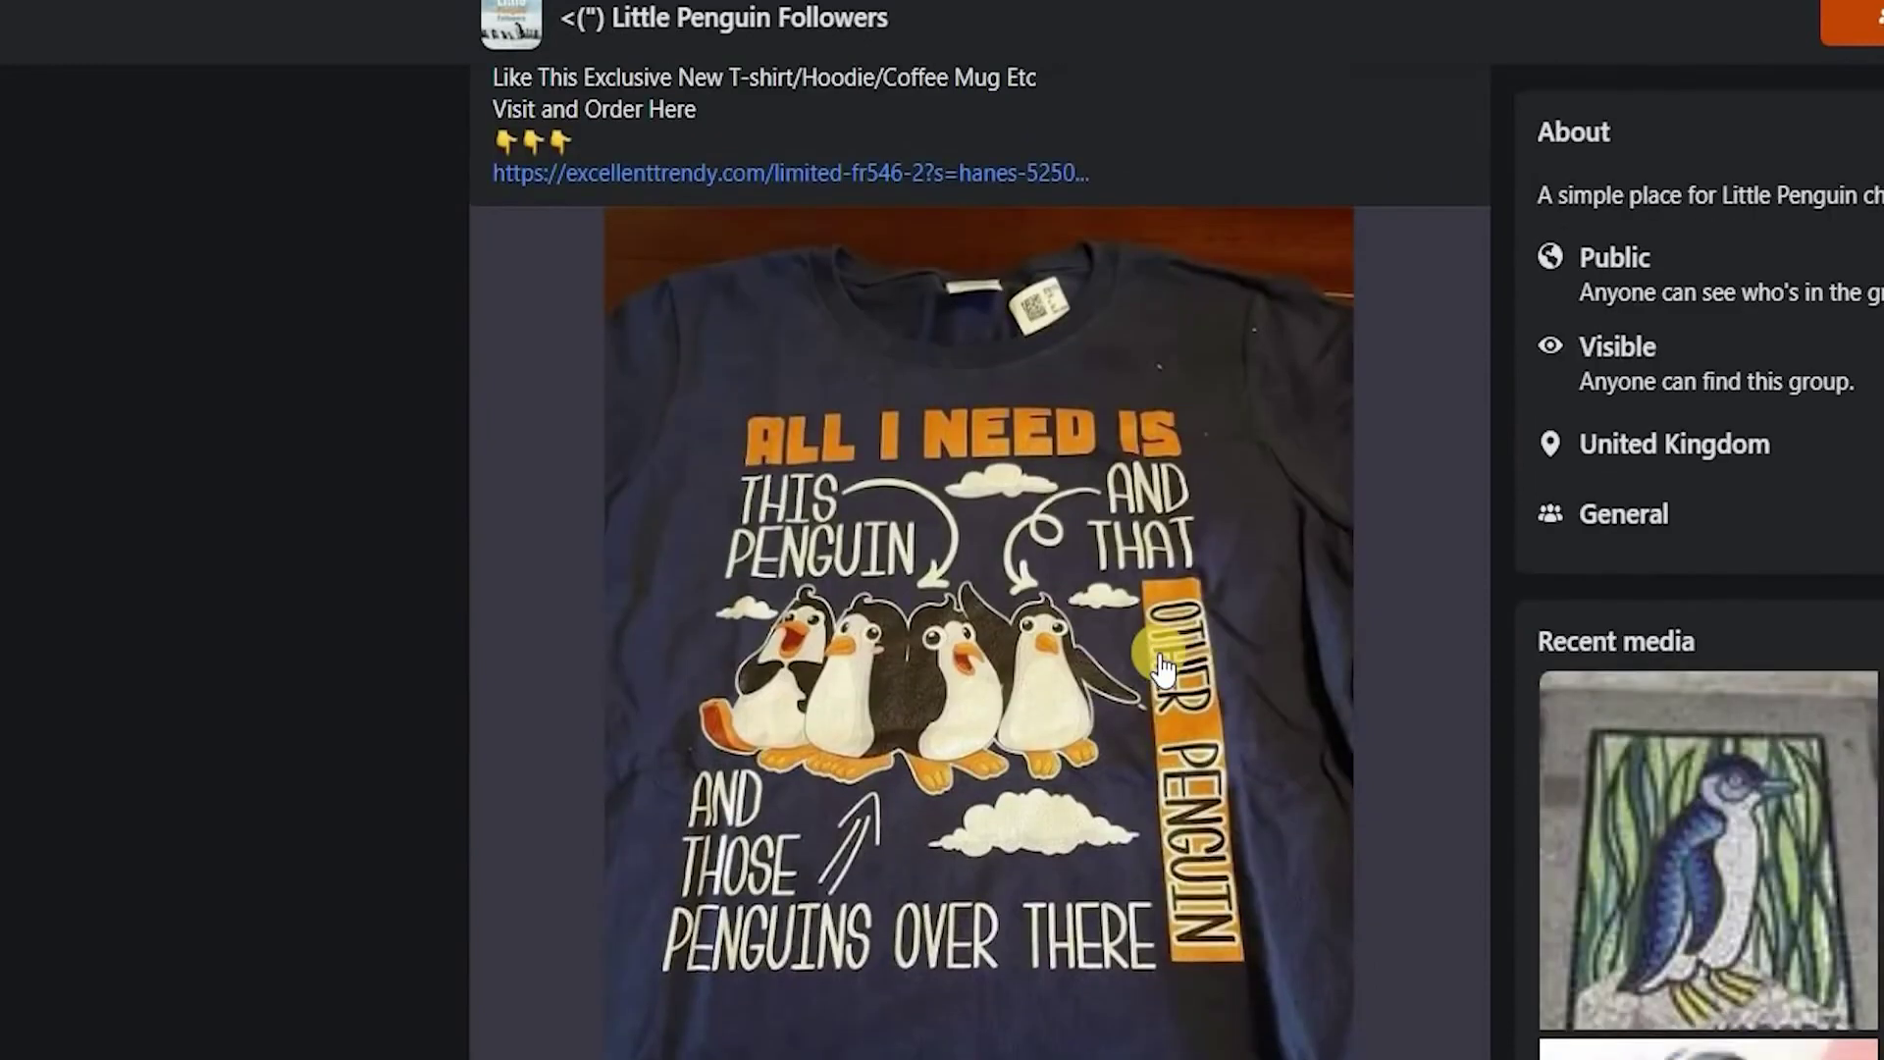
scroll(1158, 670, "down", 5)
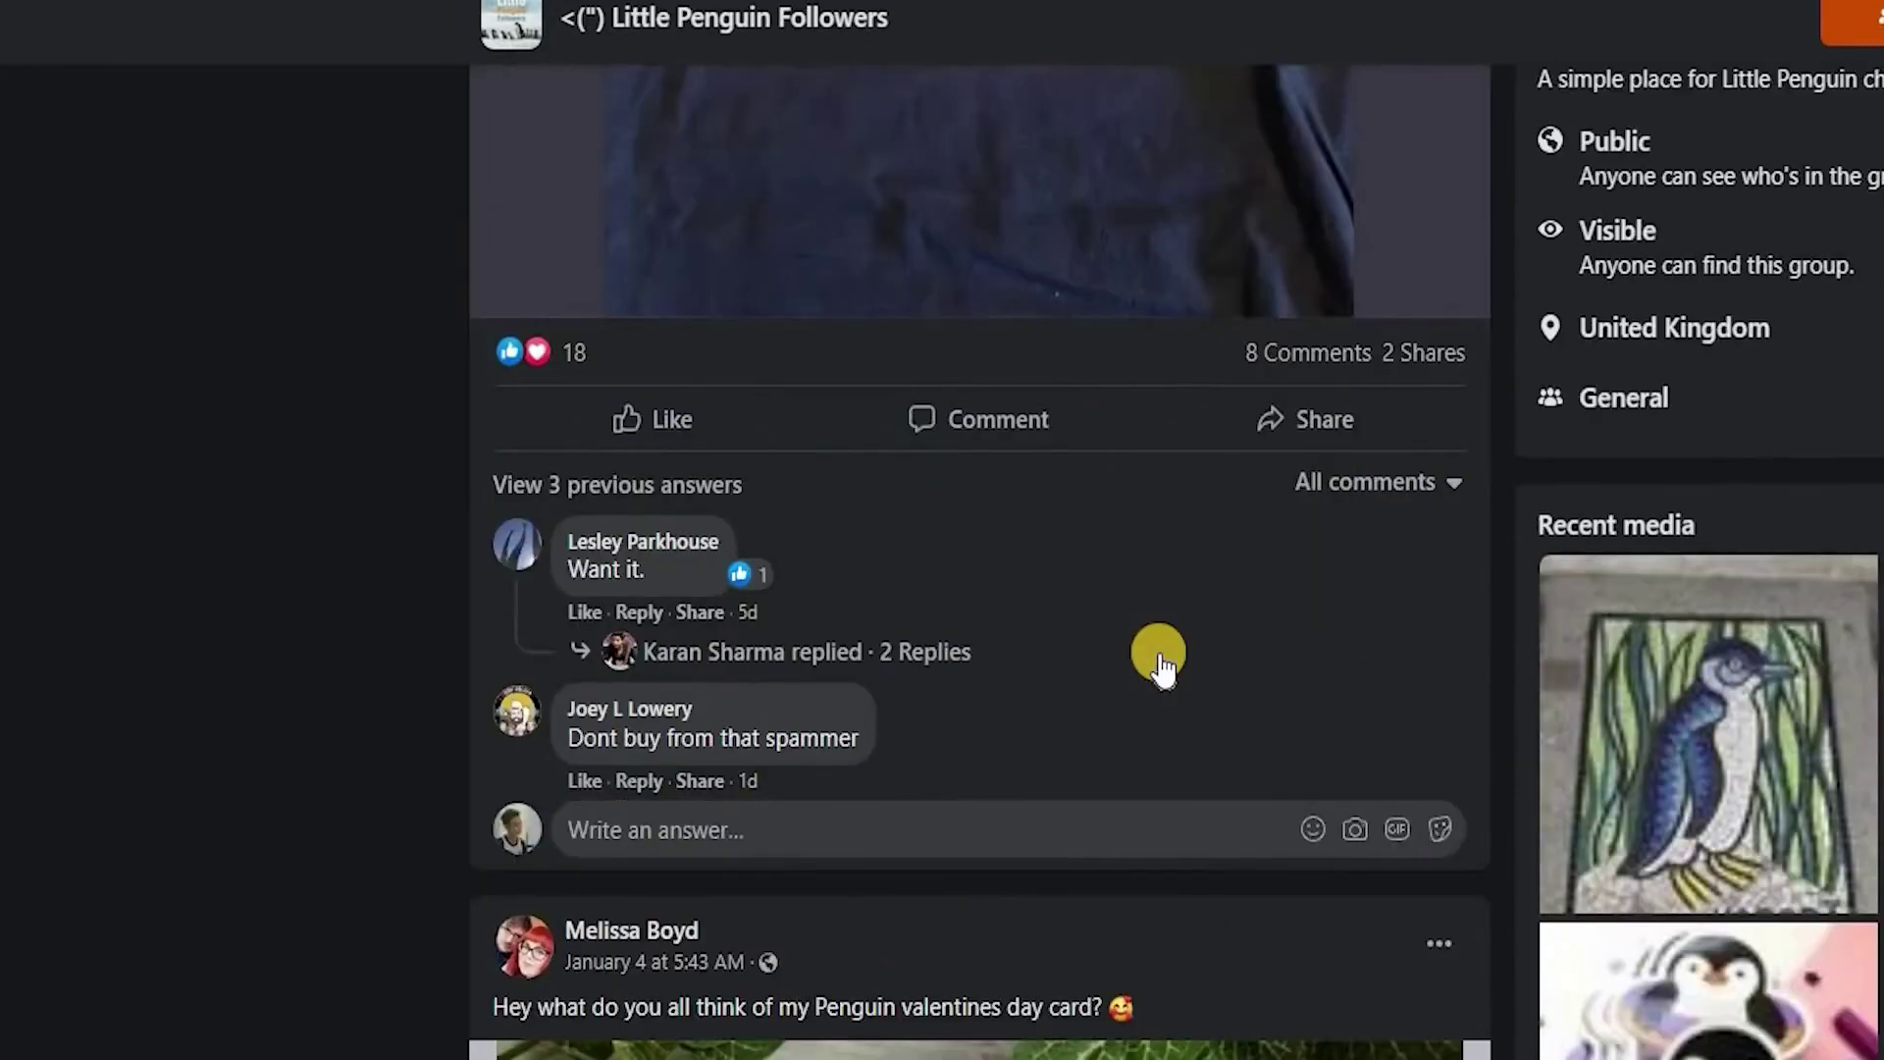